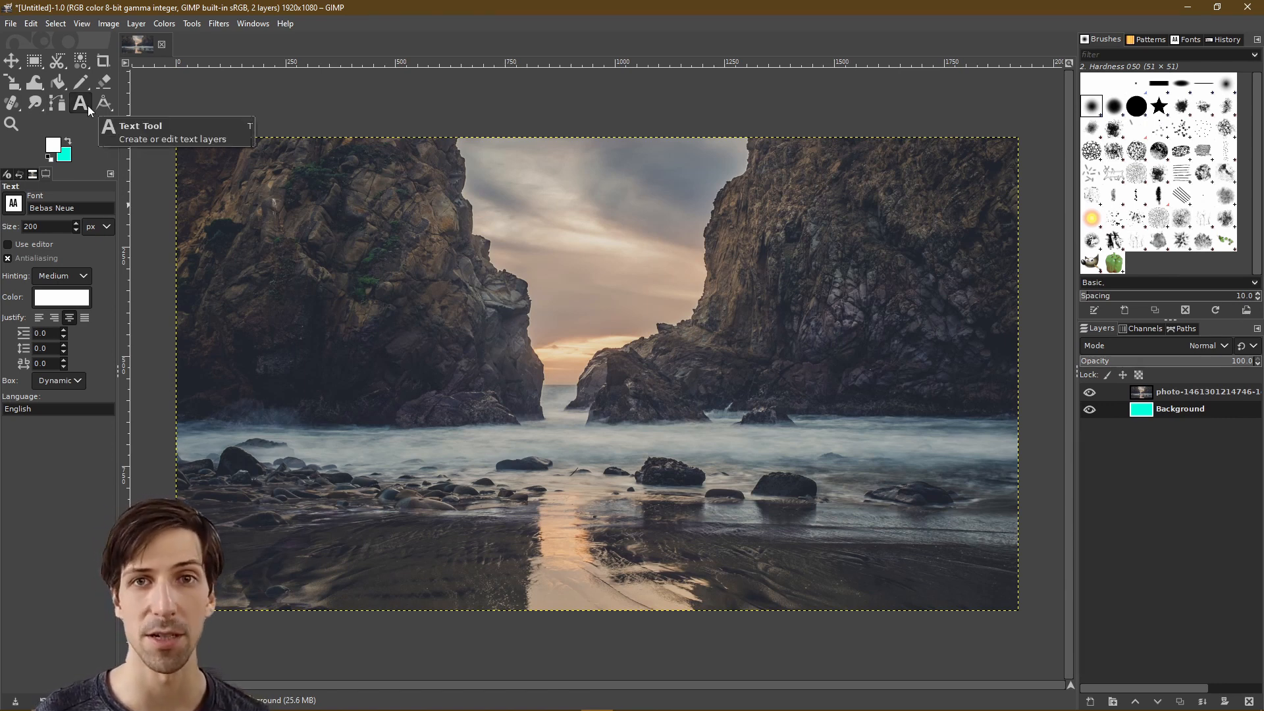
- Start a text object on the photo's left cliff and choose px as its size unit
left_click(368, 267)
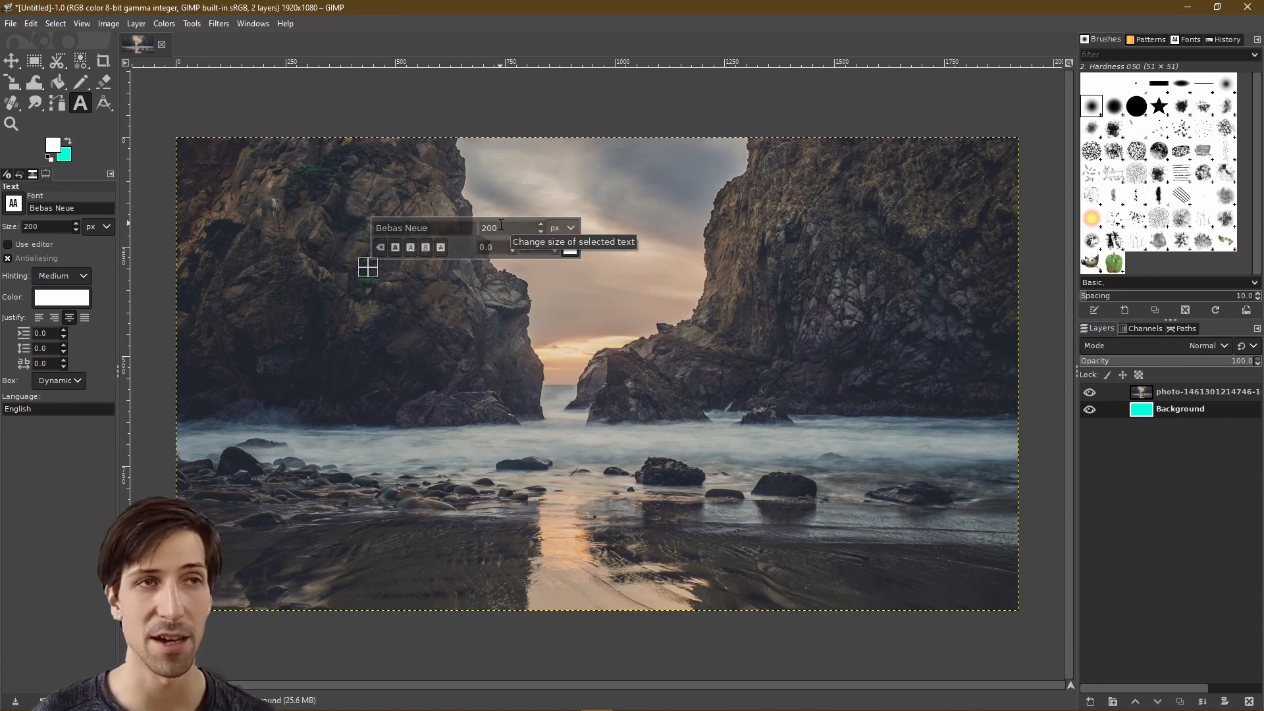
left_click(570, 229)
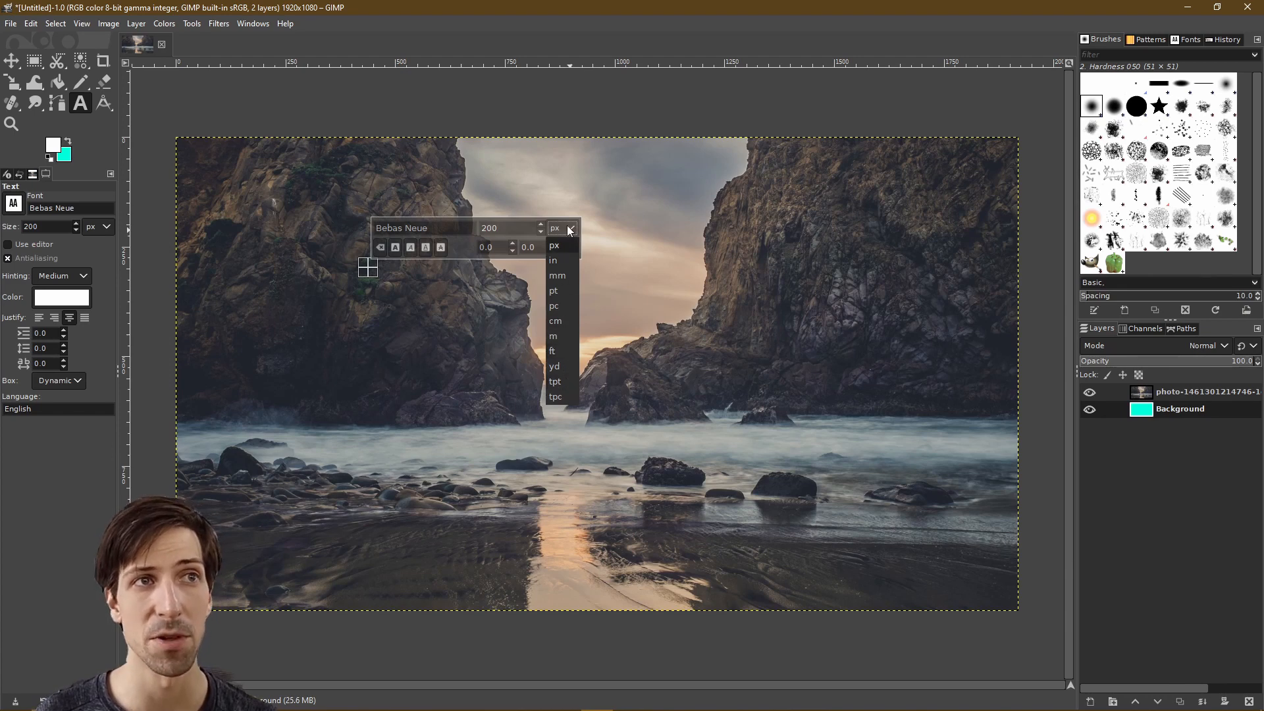
left_click(569, 246)
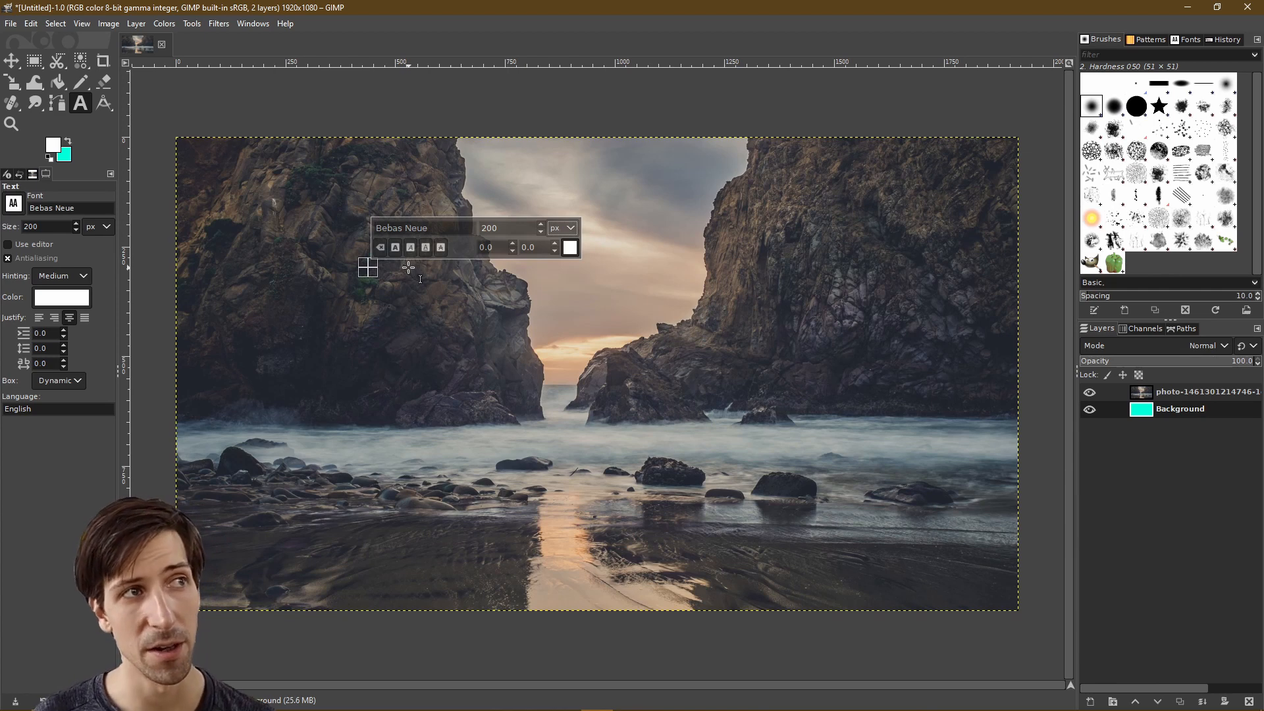
- Browse the available fonts for the text tool
left_click(13, 205)
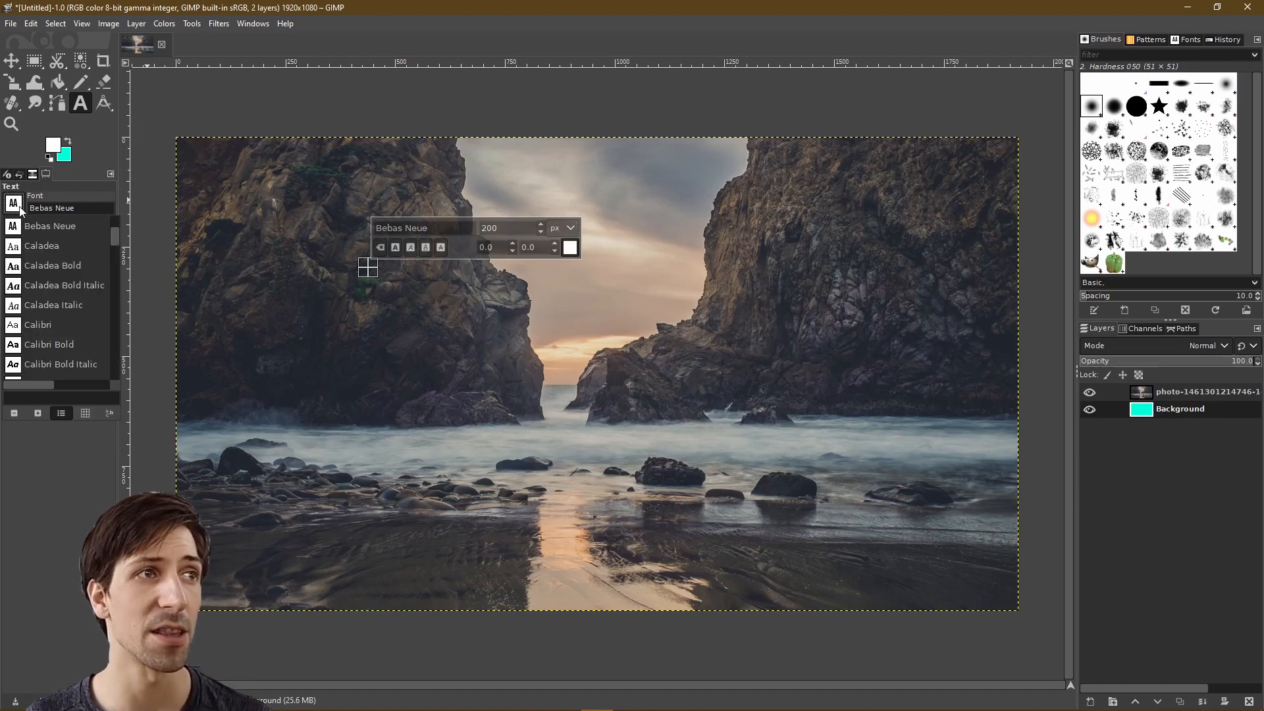
scroll(66, 323, "down", 5)
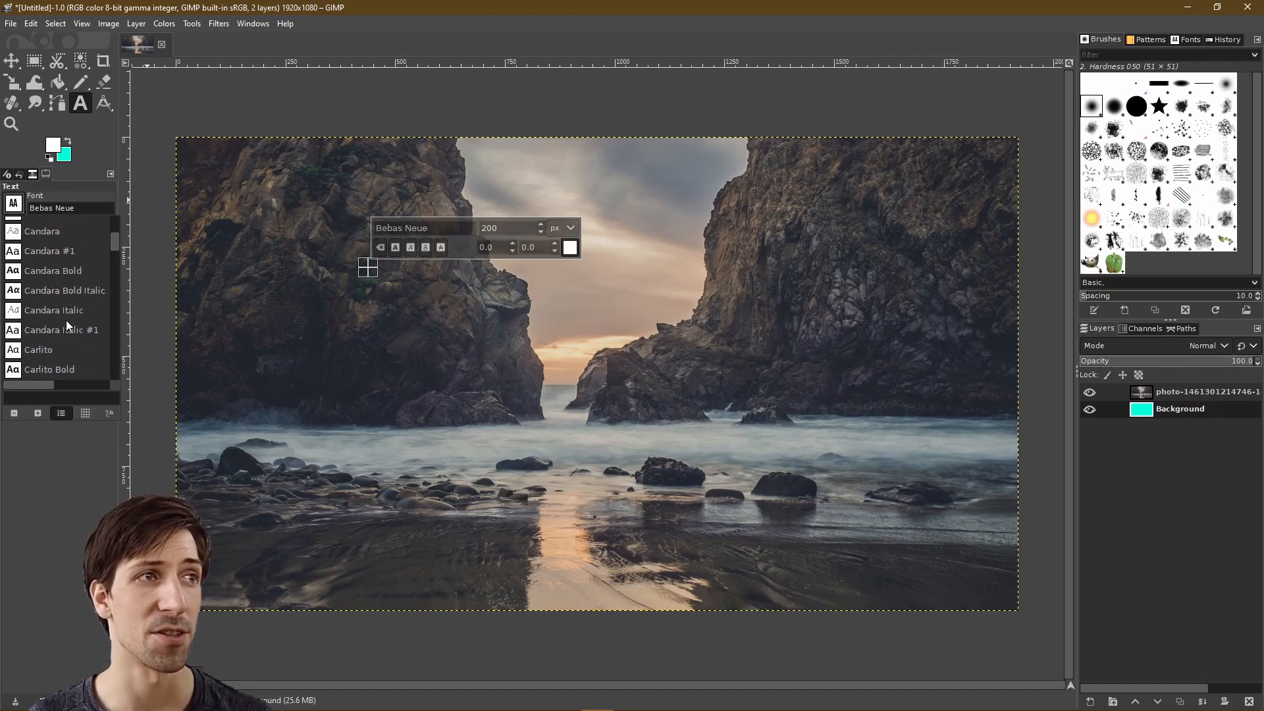
scroll(66, 324, "down", 6)
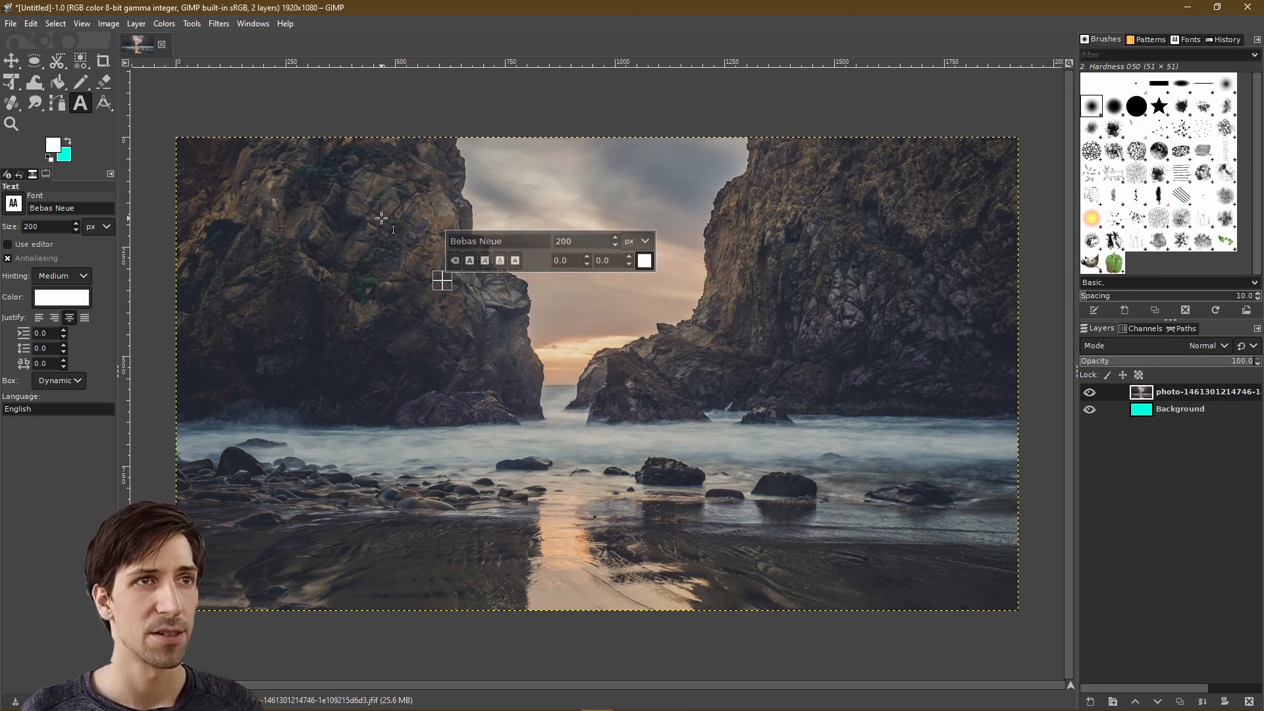
- Add a text layer starting on the left cliff that reads "Text tutorial"
left_click(417, 238)
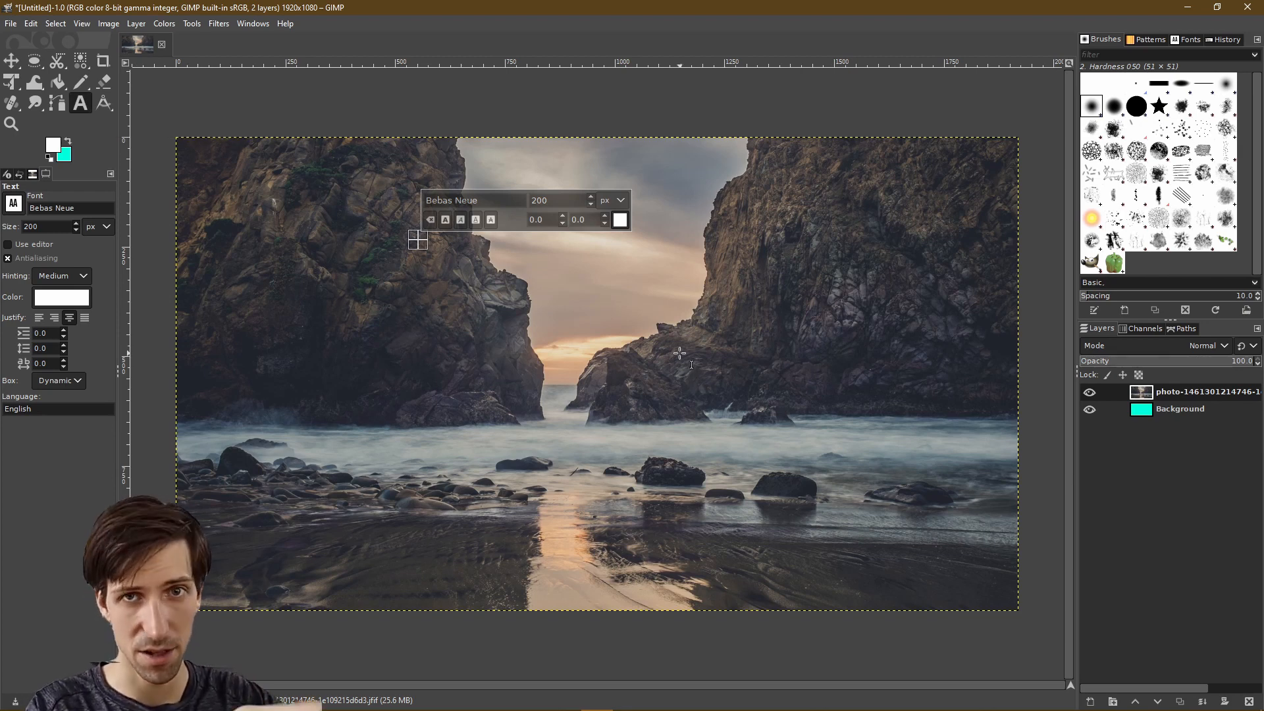
type("Text tutorial")
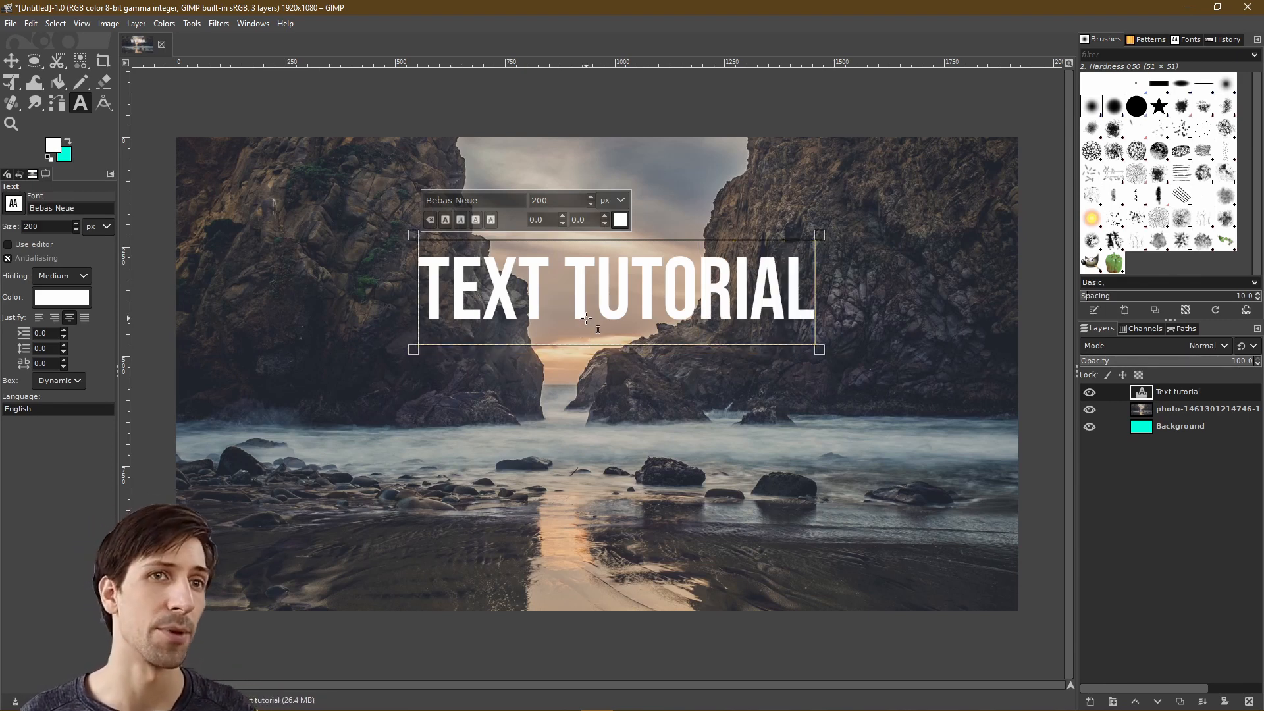
- Append "asdfasdfadsfasdf" to the text, break it onto a second line, and remove the space ending the first line
type("asdfasdfadsfasdf")
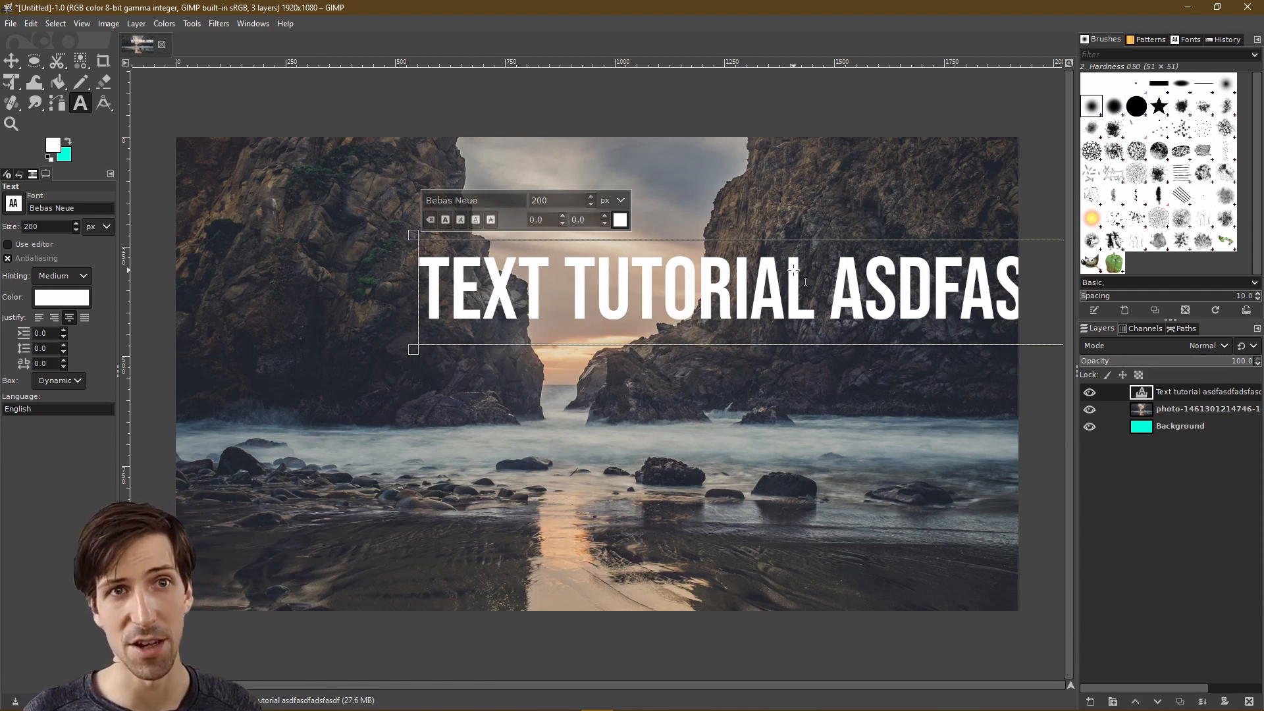
left_click(833, 276)
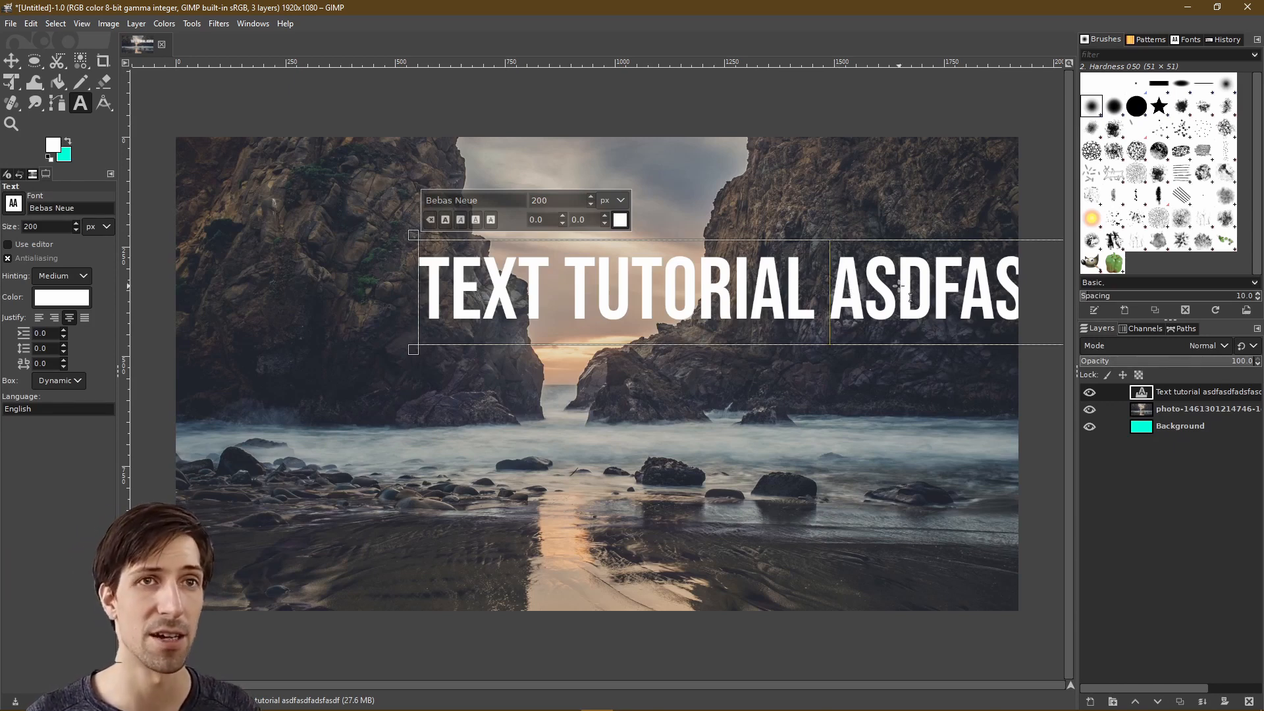
key("Return")
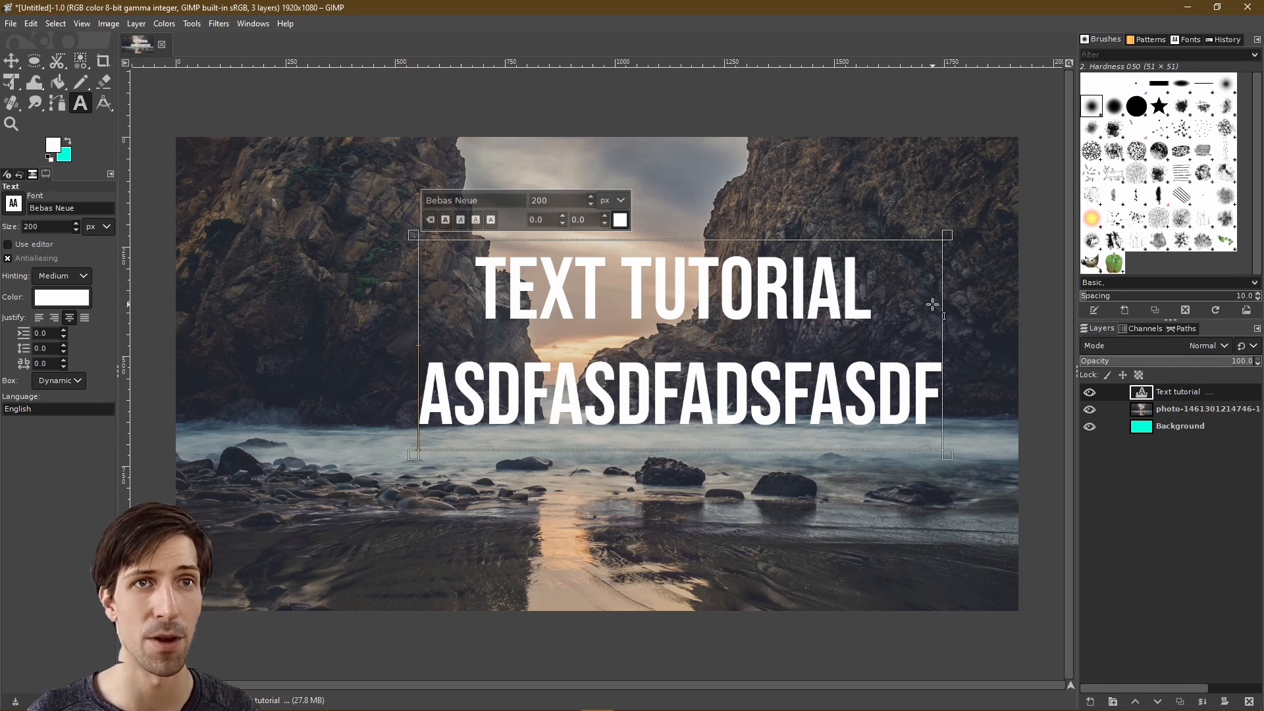
left_click(883, 297)
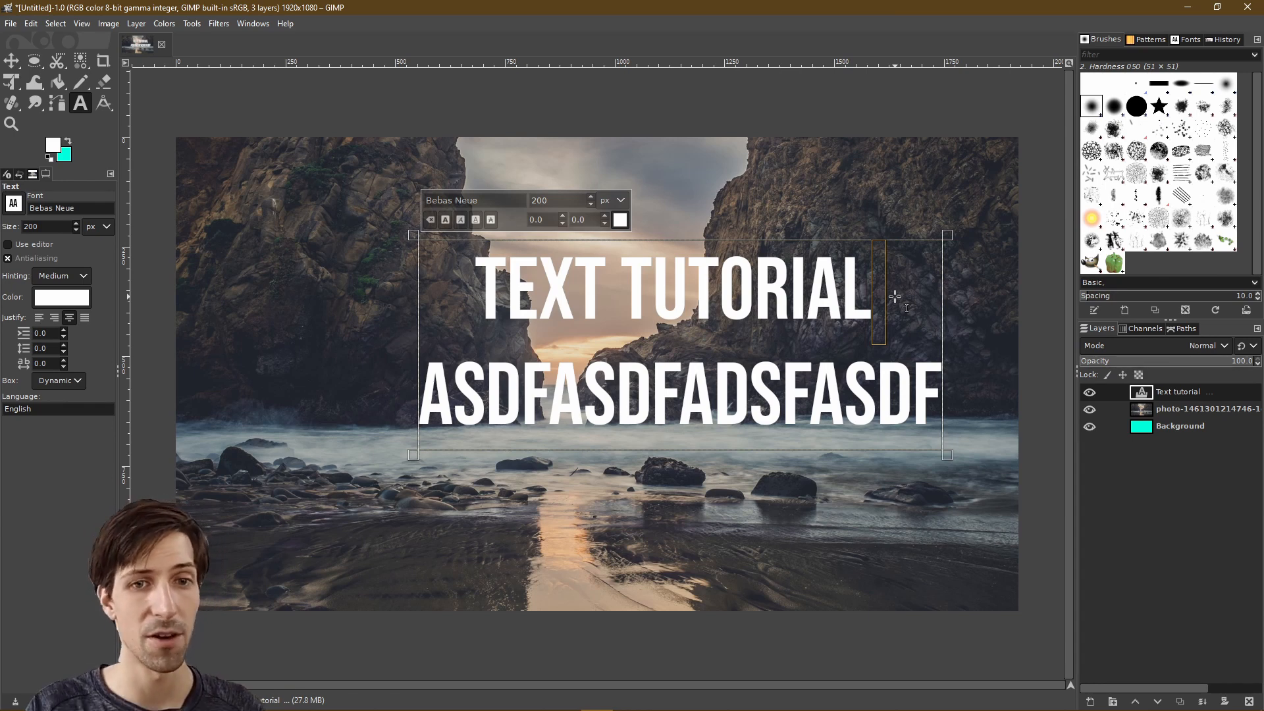
key("BackSpace")
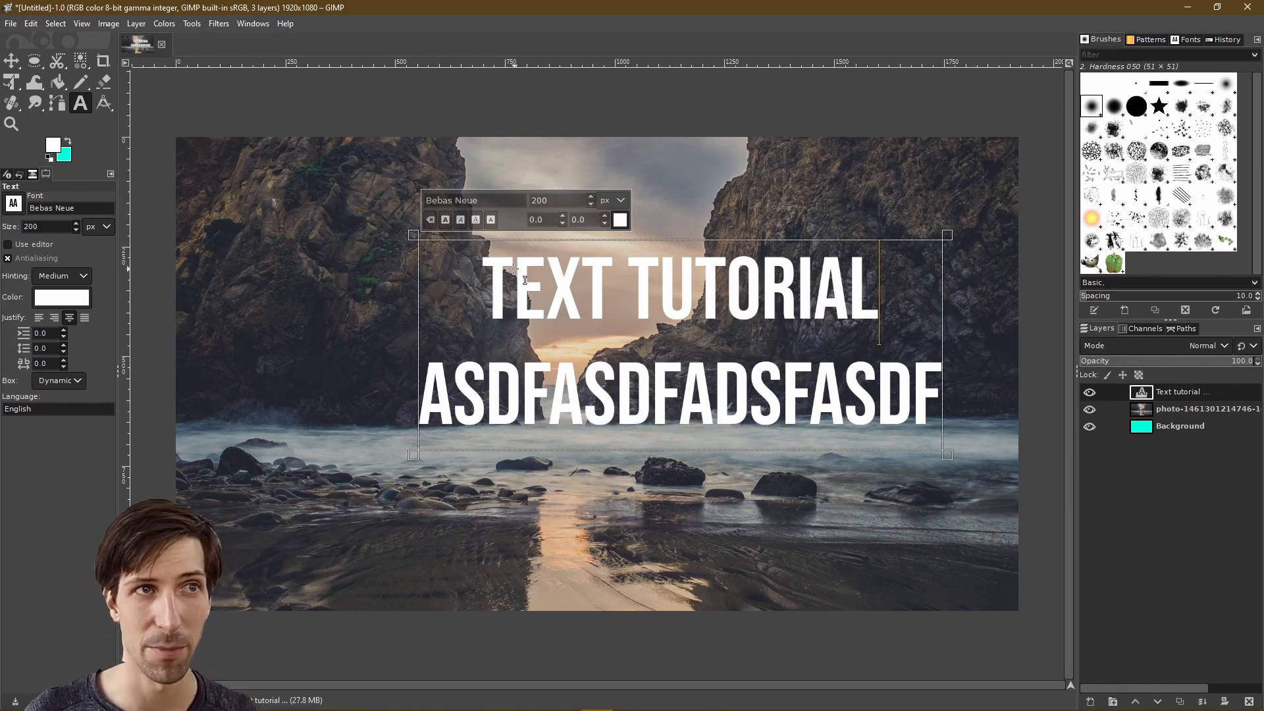
- Delete the second line "asdfasdfadsfasdf" so the text layer reads only "Text tutorial"
left_click(487, 271)
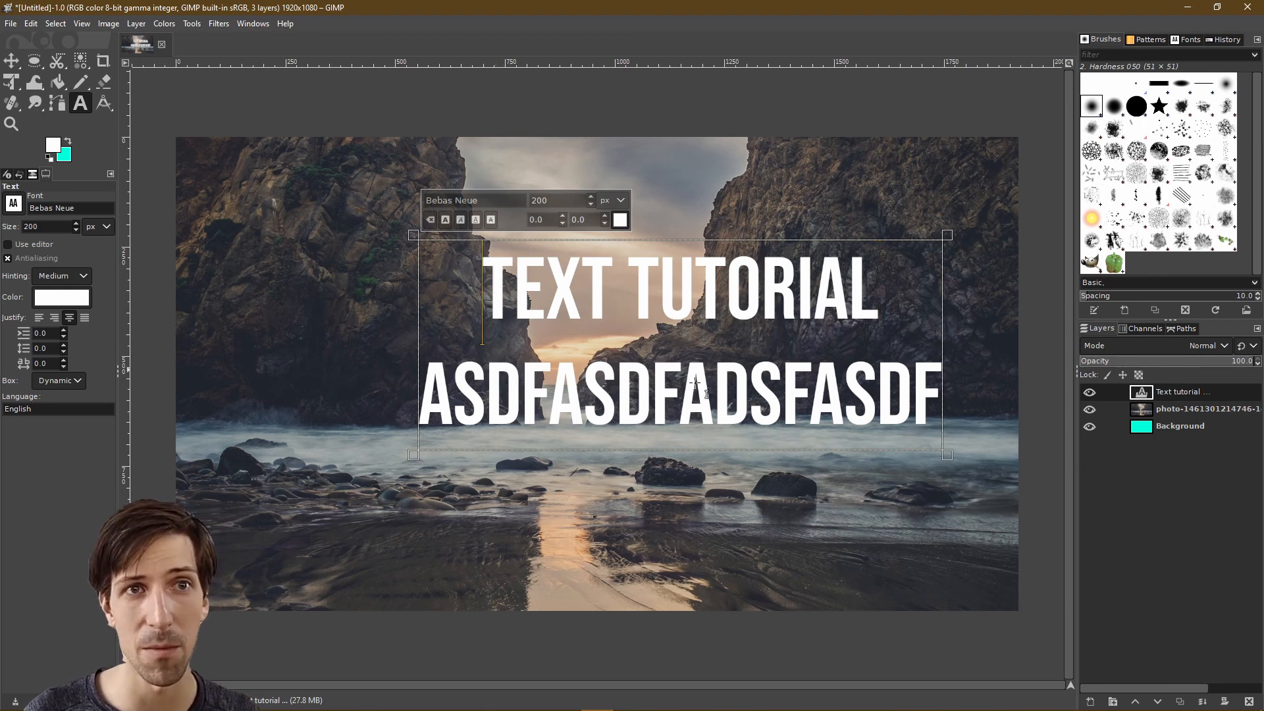
left_click(967, 415)
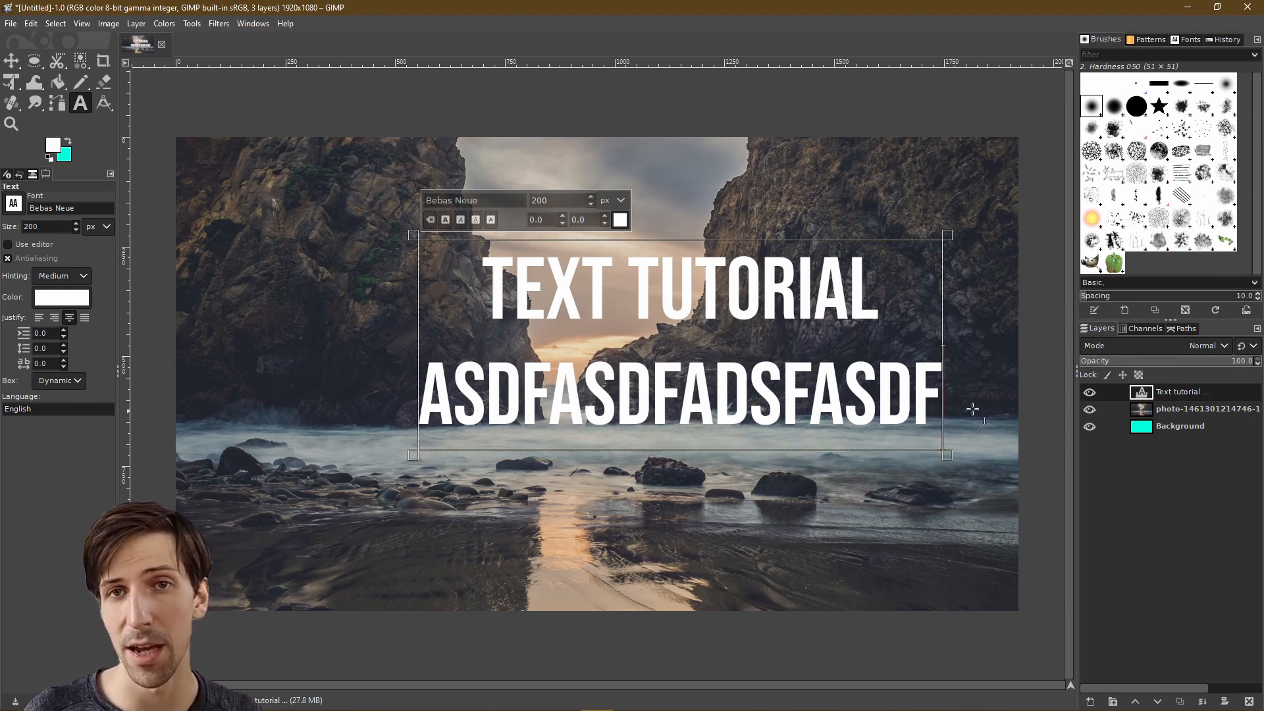
left_click(911, 302)
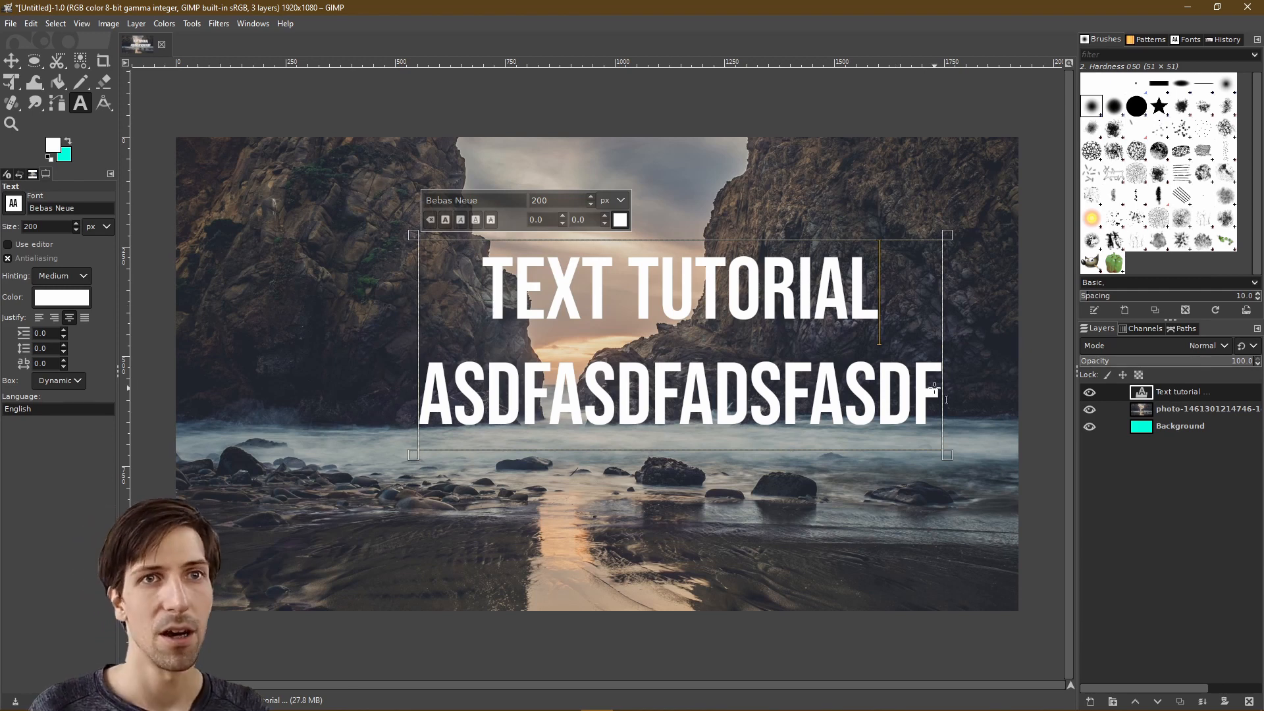
left_click_drag(935, 388, 409, 223)
key("BackSpace")
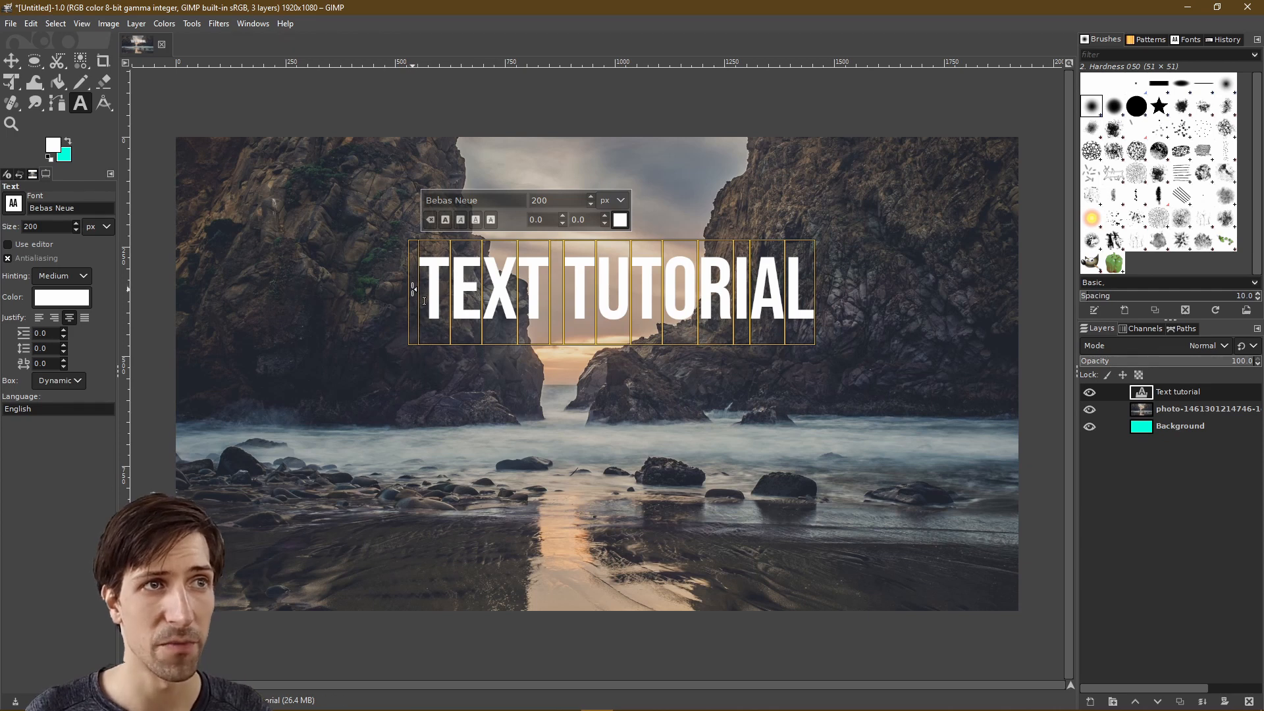
- Enlarge the text box to the left and downward, and extend its upper-right corner outward to leave room around the text
left_click_drag(413, 290, 322, 289)
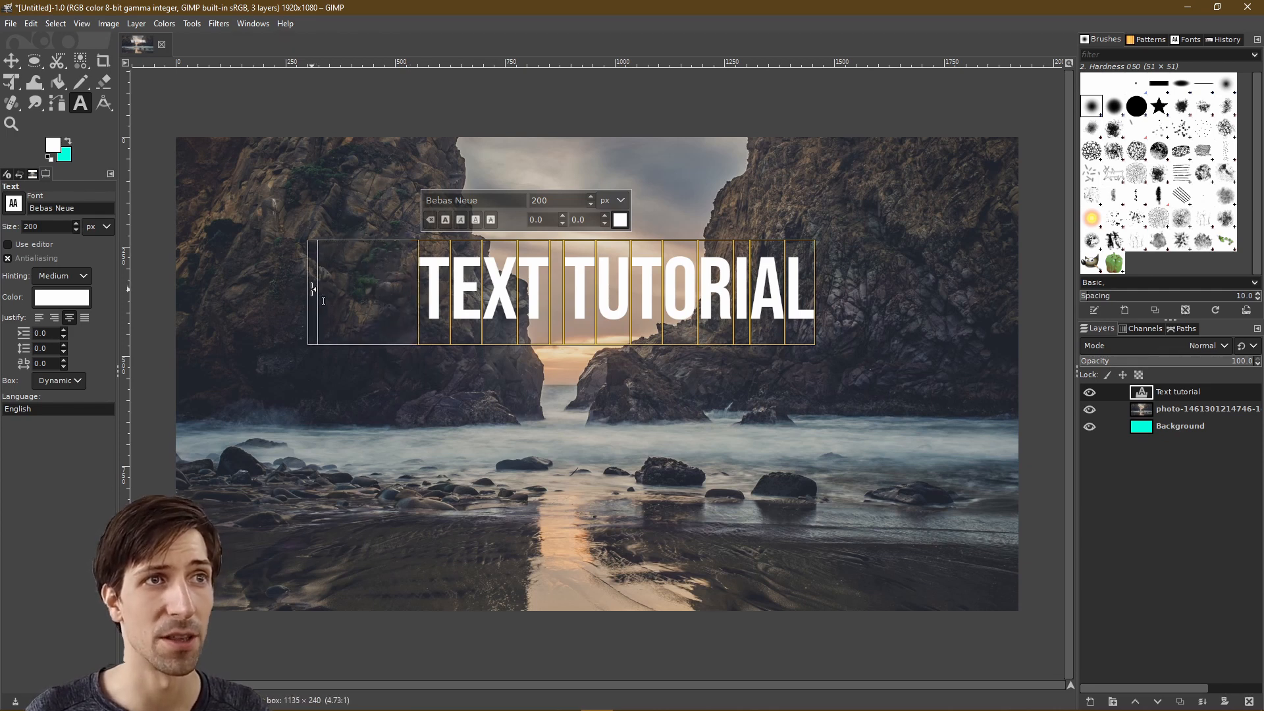
left_click_drag(312, 290, 312, 289)
left_click_drag(310, 343, 301, 391)
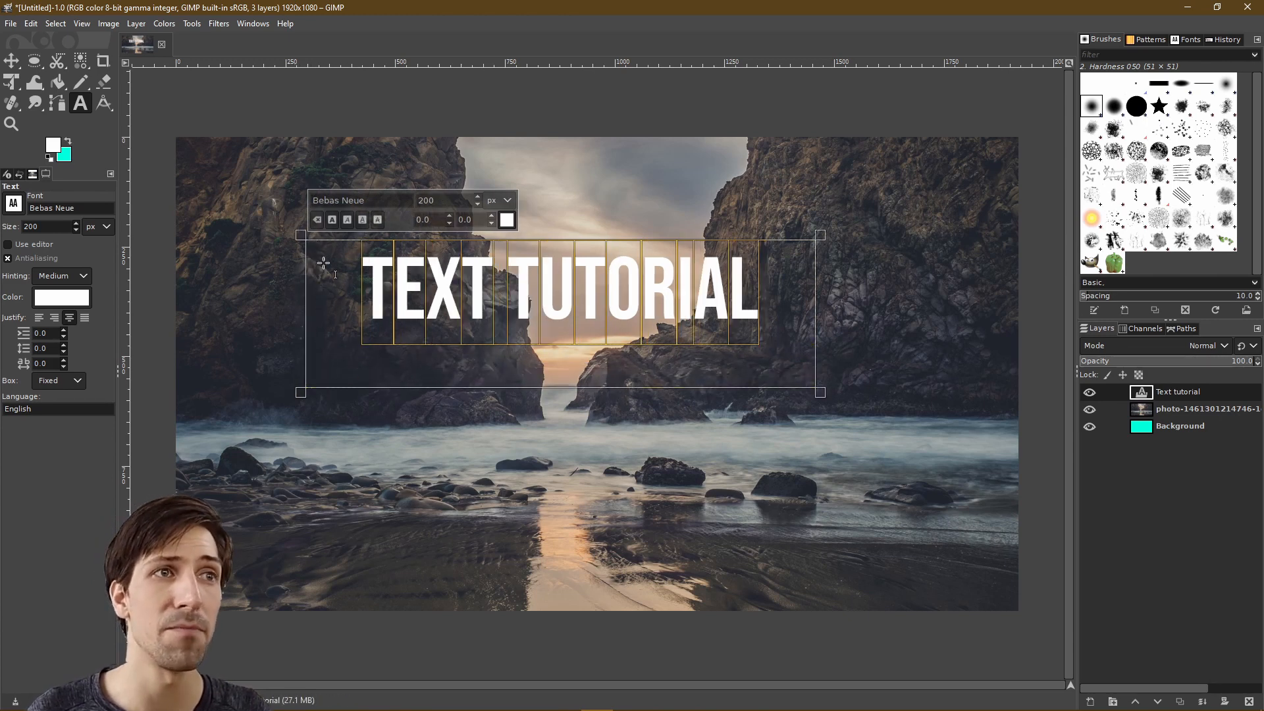
left_click_drag(818, 237, 887, 208)
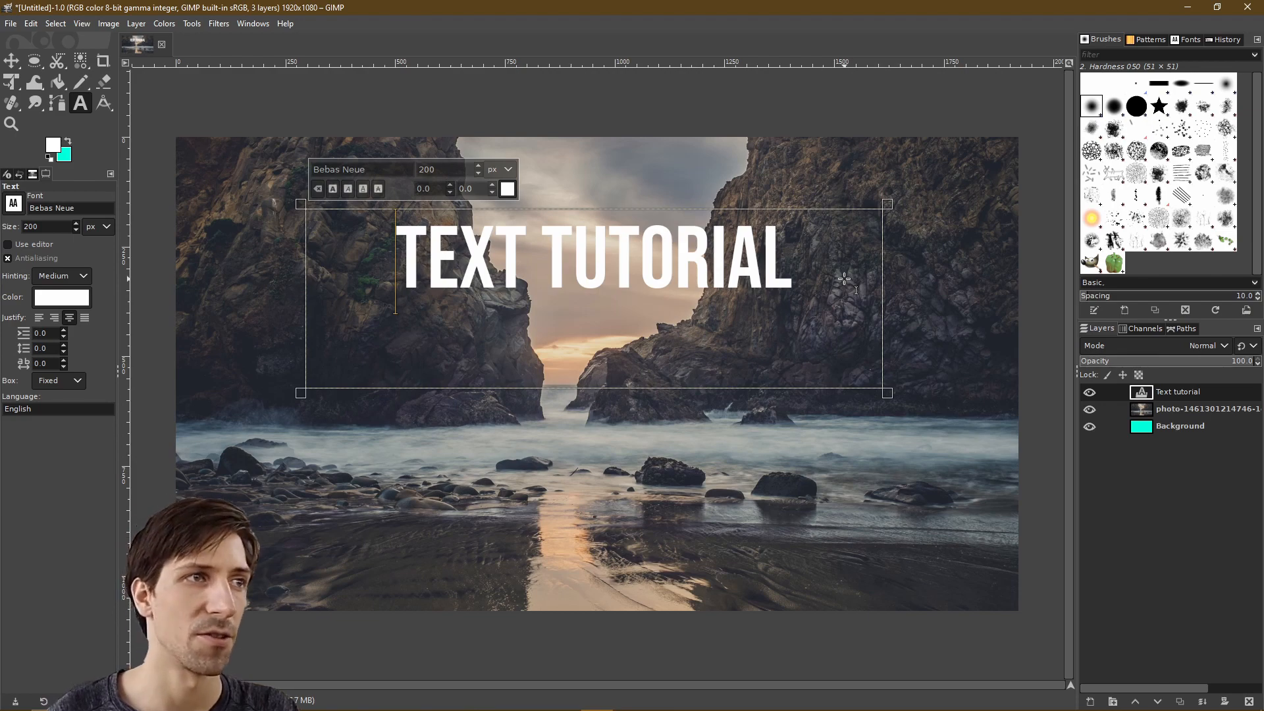
key("Return")
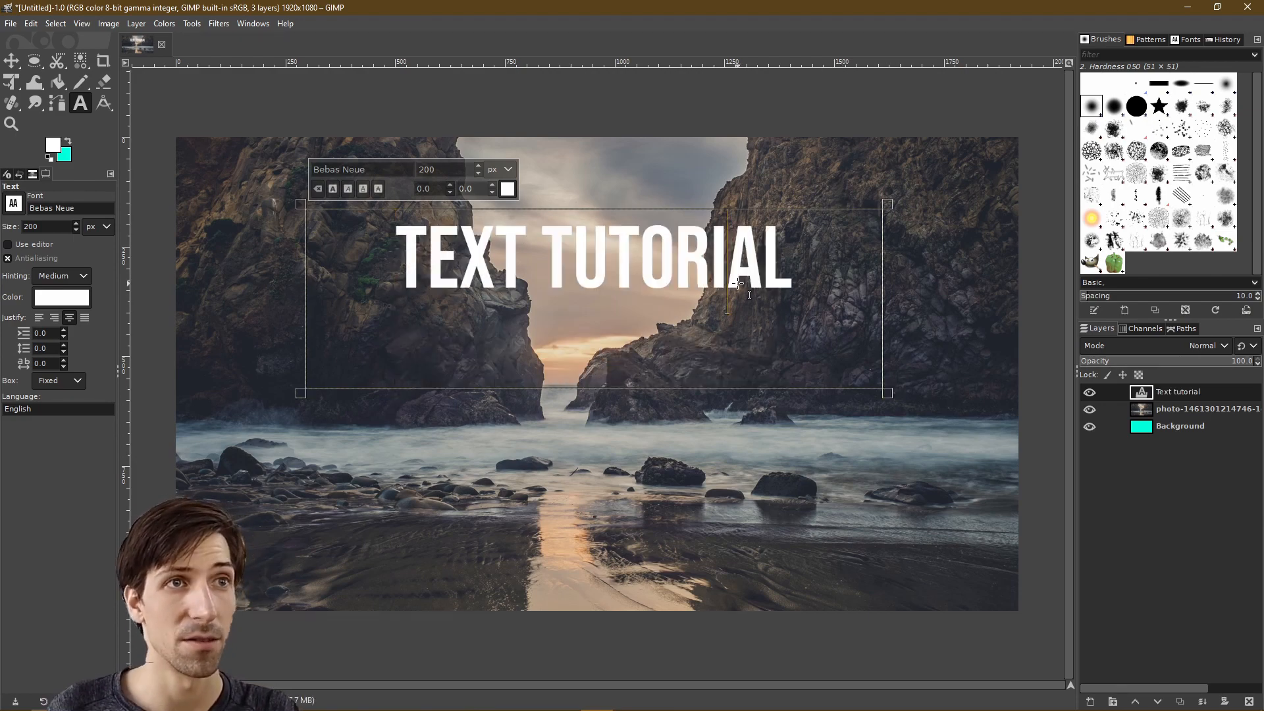
key("BackSpace")
- Try right and left justification on the whole "Text tutorial" text, and set it back to centered
left_click_drag(815, 267, 256, 239)
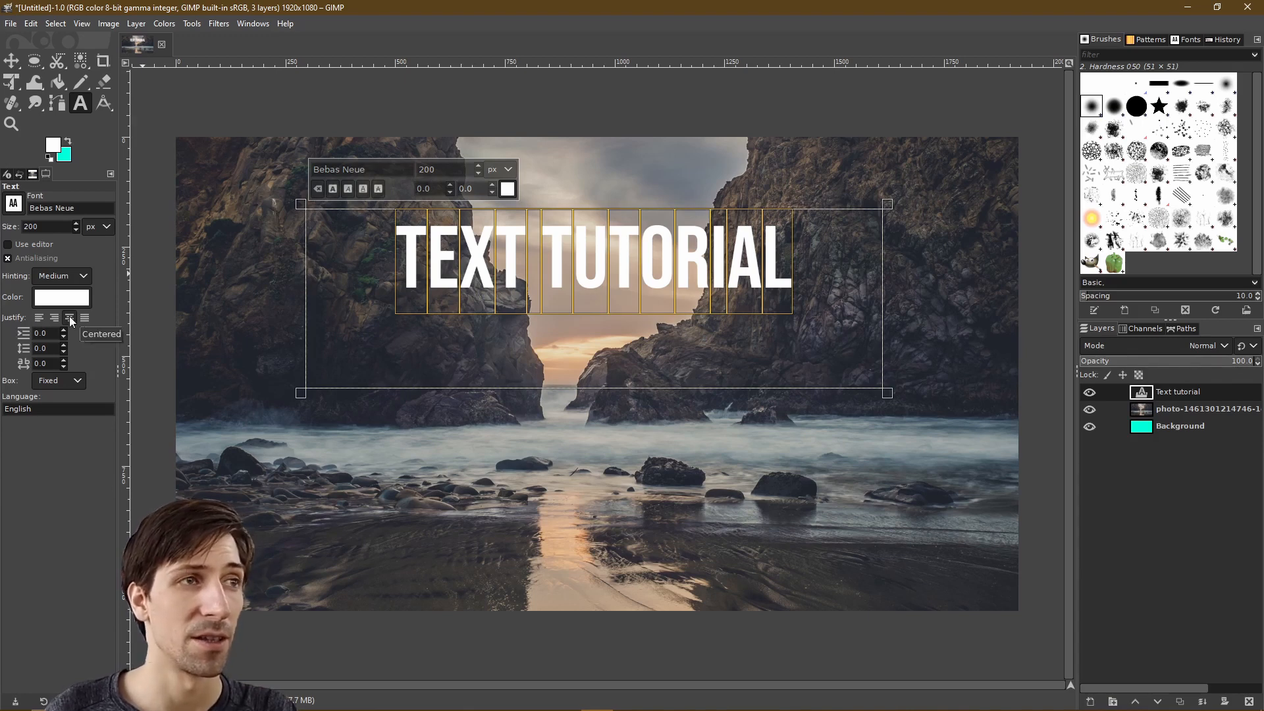
left_click(52, 320)
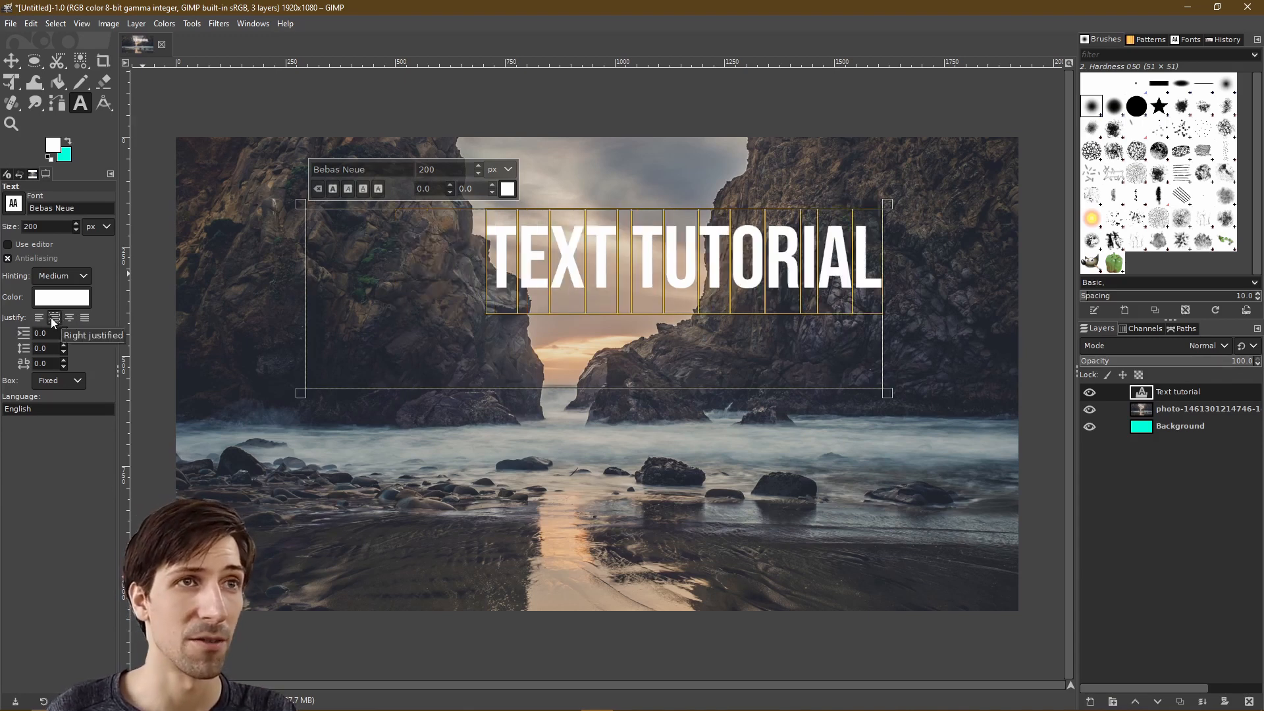
left_click(40, 318)
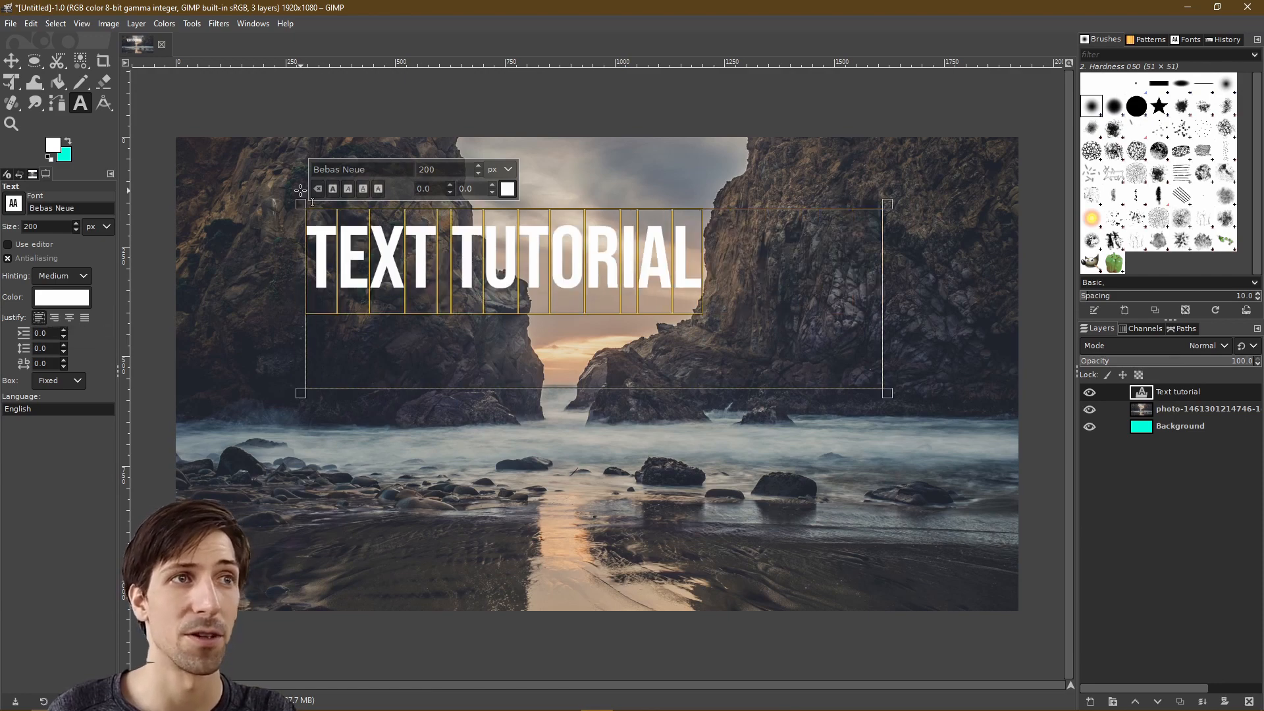
left_click(69, 318)
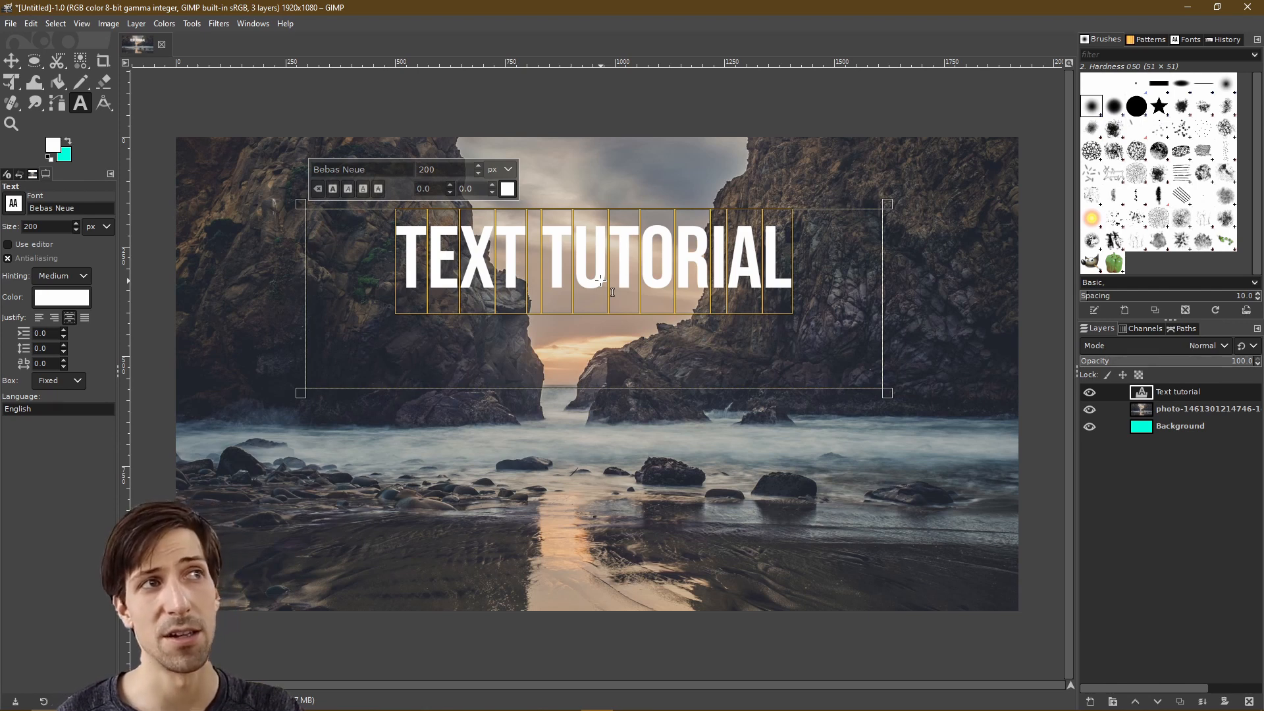
left_click(624, 277)
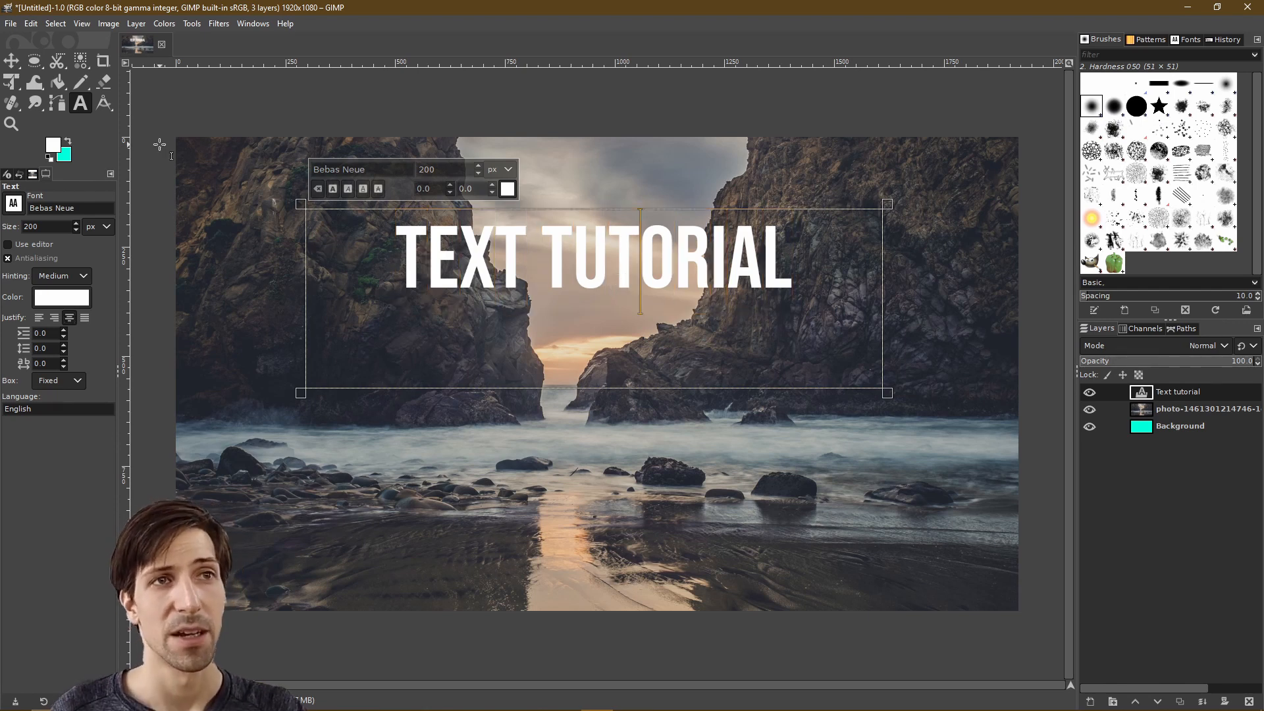
- Add a horizontal guide at 50% of the image height
left_click(12, 61)
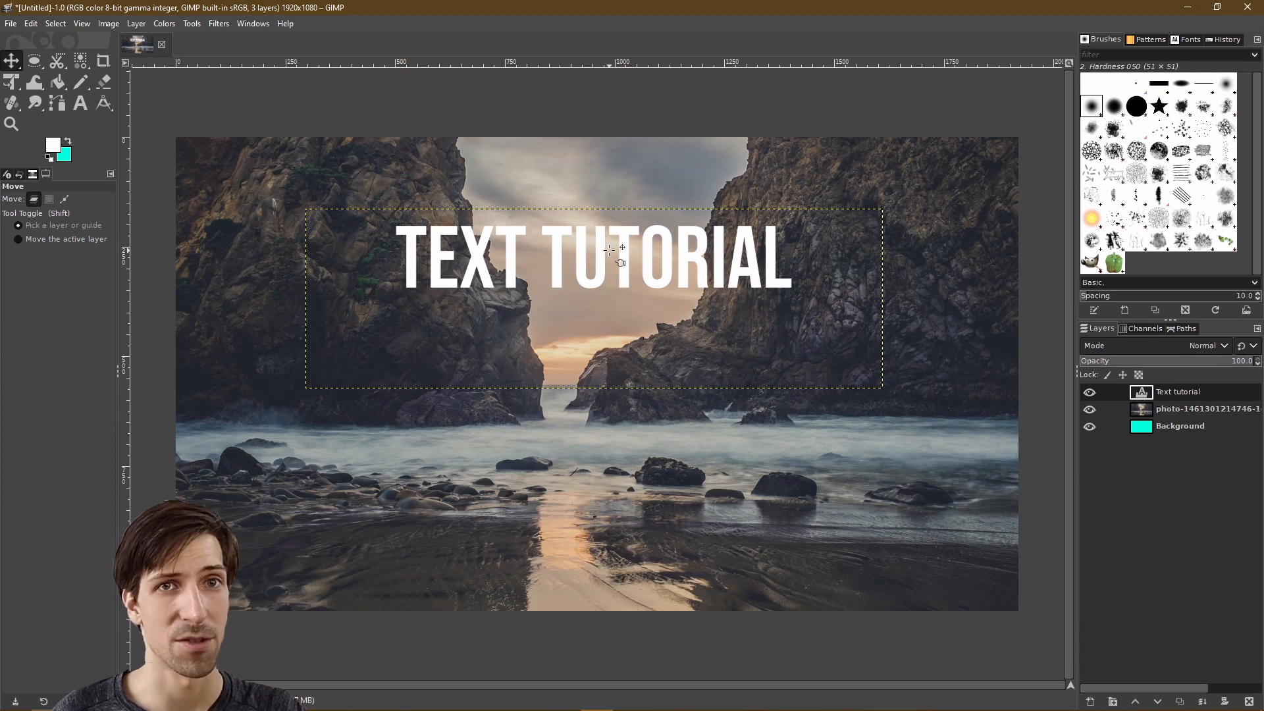
left_click(109, 24)
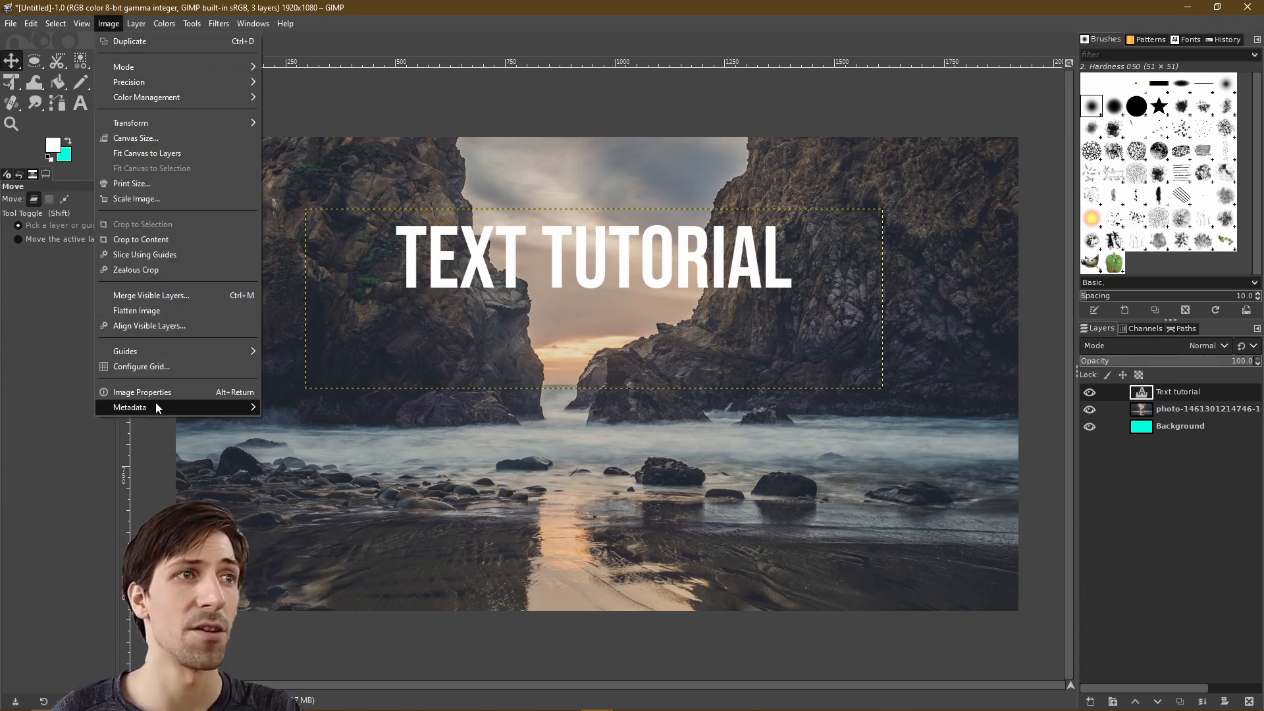
mouse_move(172, 350)
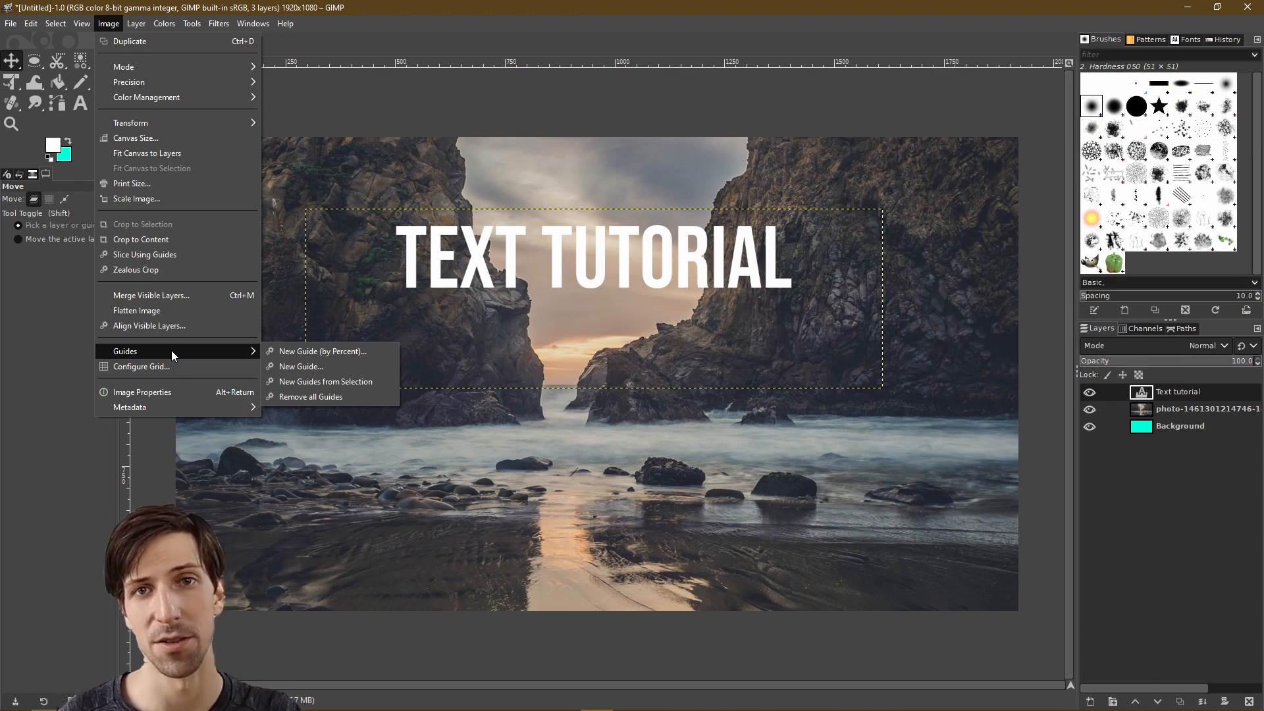
left_click(109, 22)
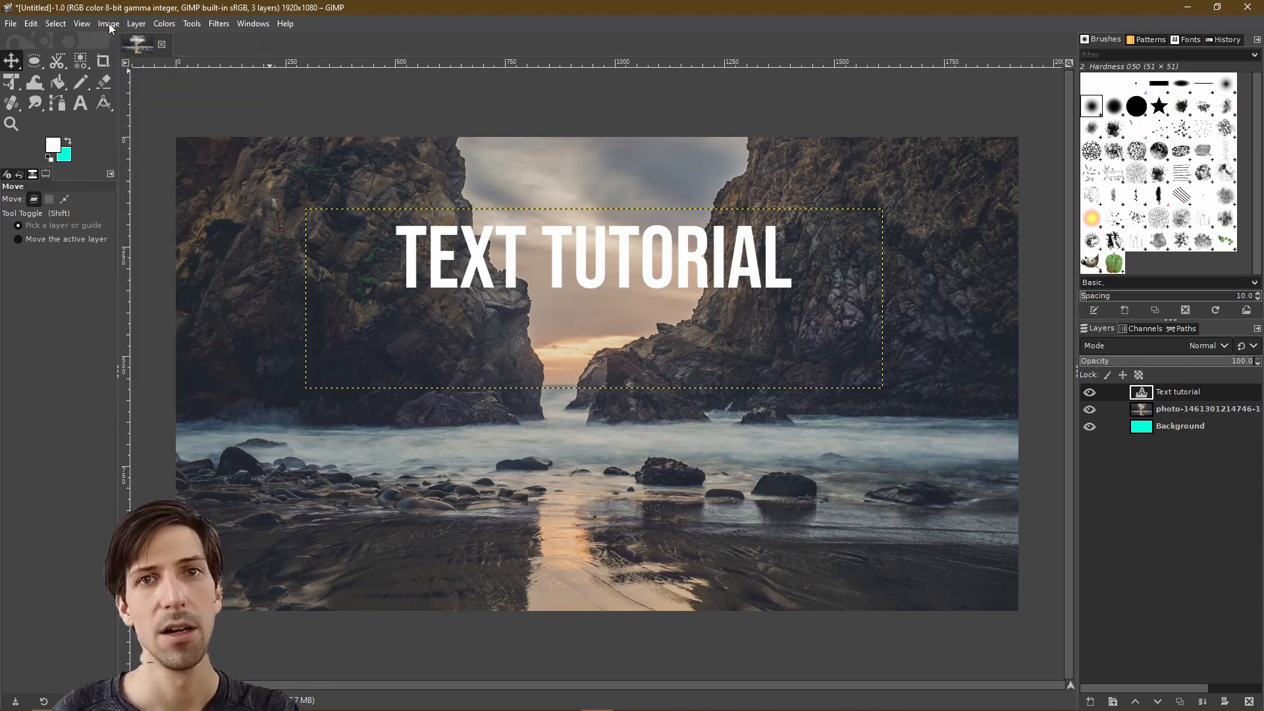
left_click(108, 23)
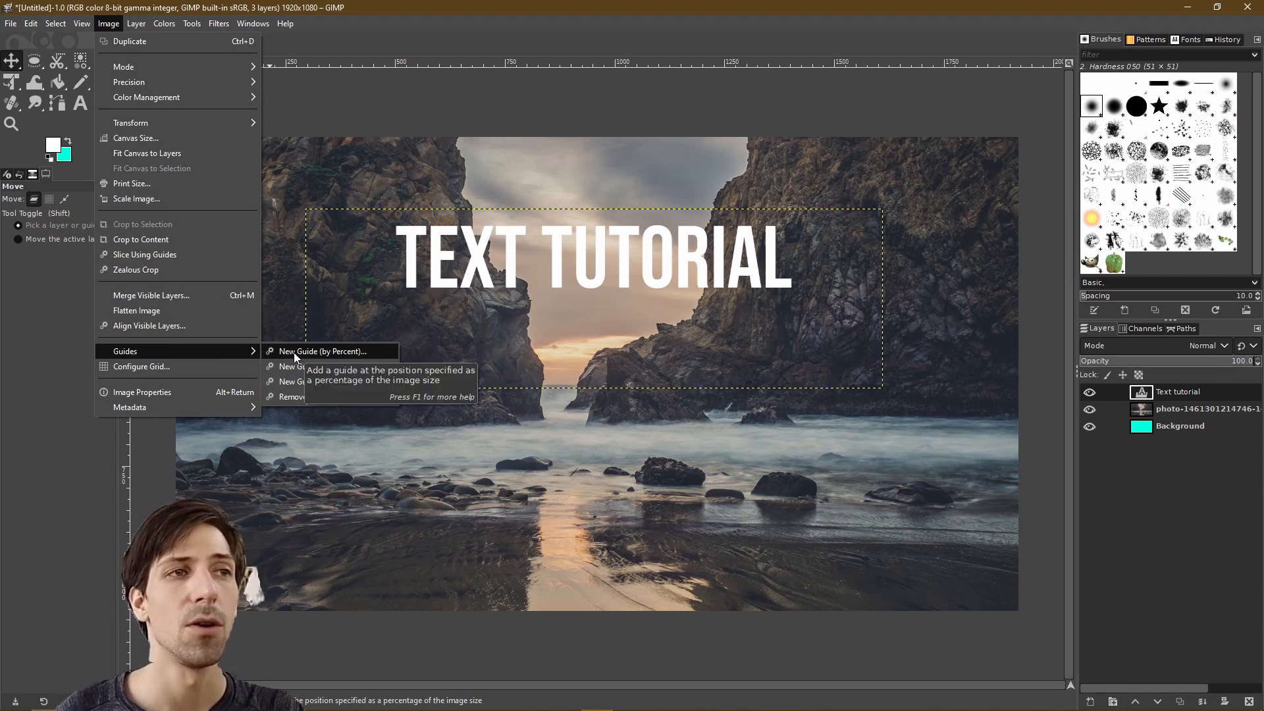
left_click(294, 352)
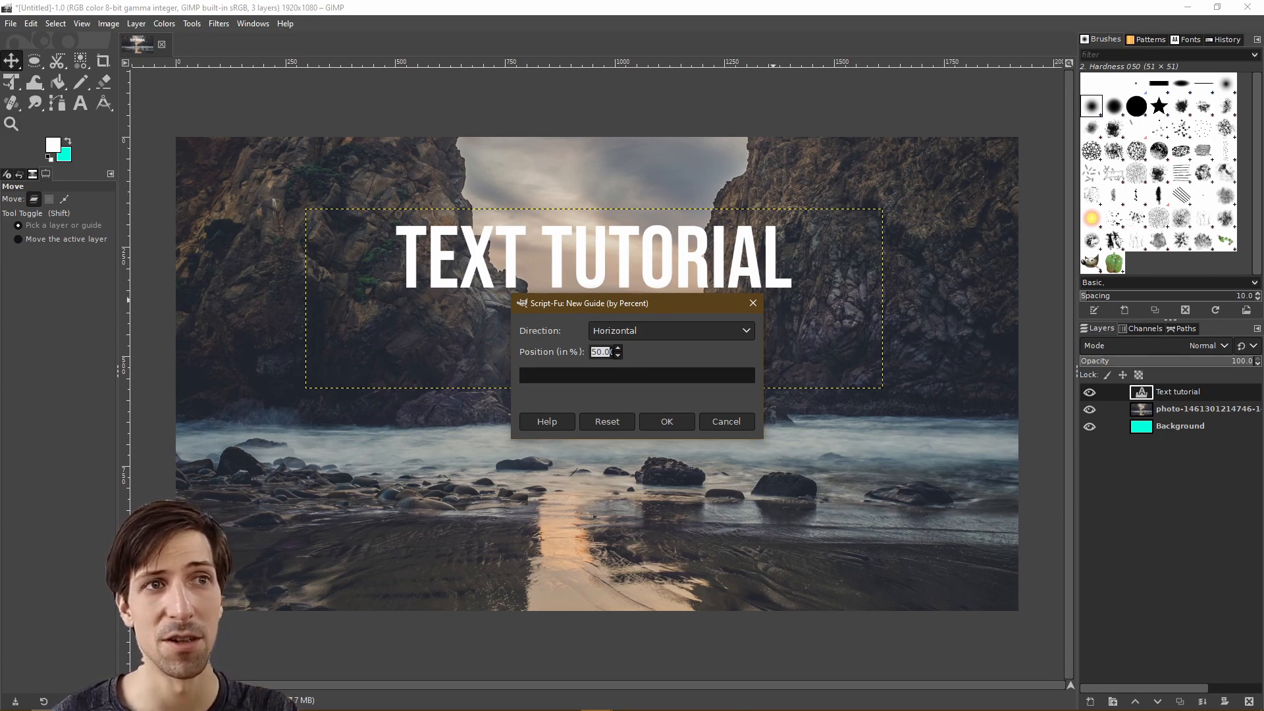
left_click(612, 352)
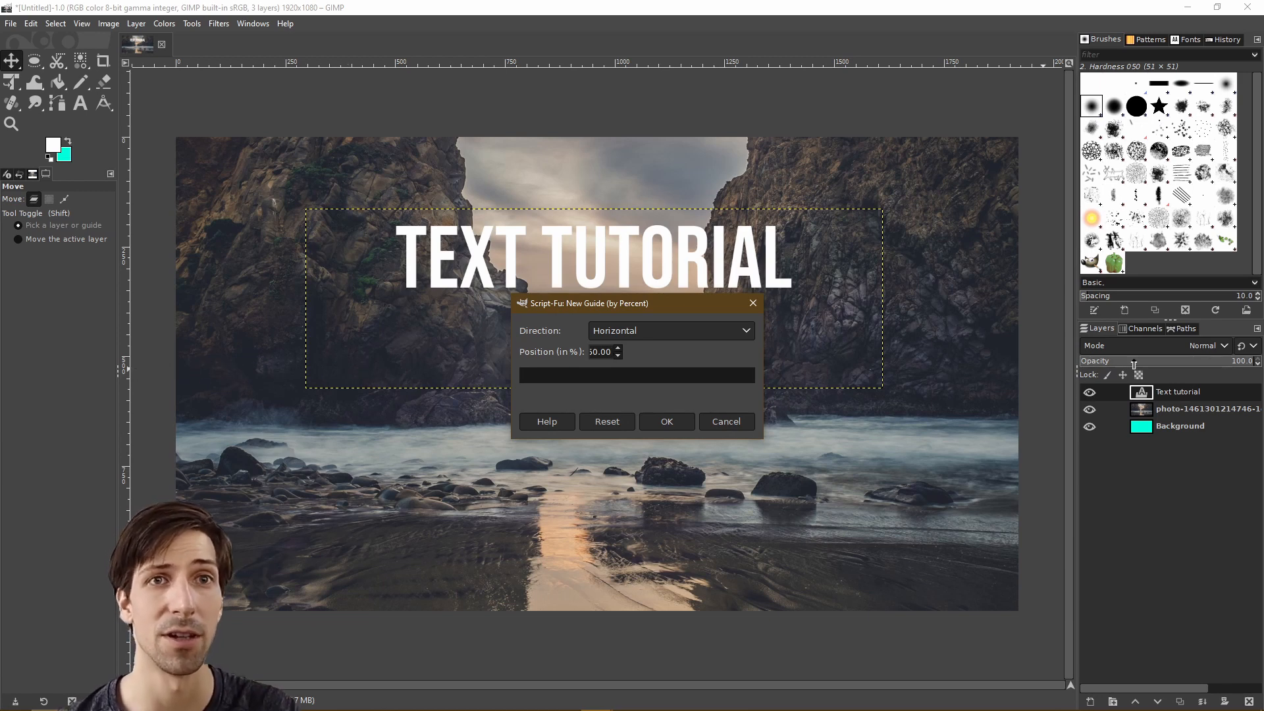
left_click(647, 327)
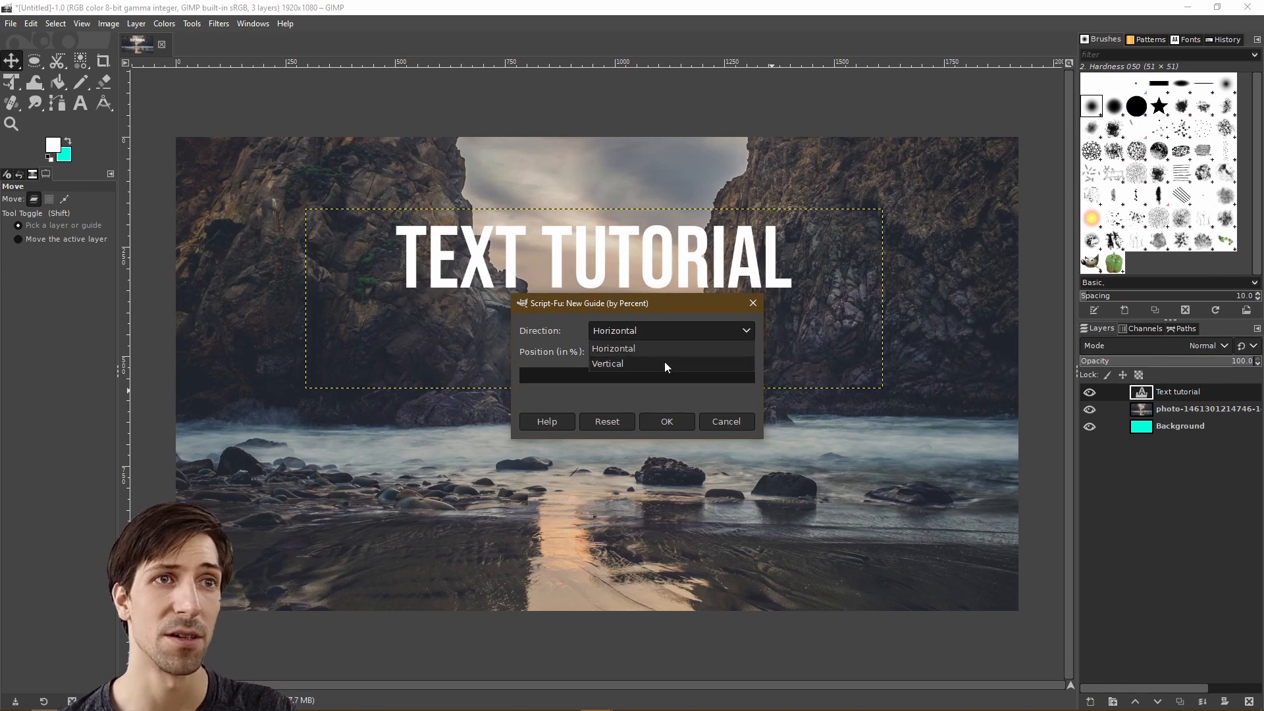
left_click(670, 353)
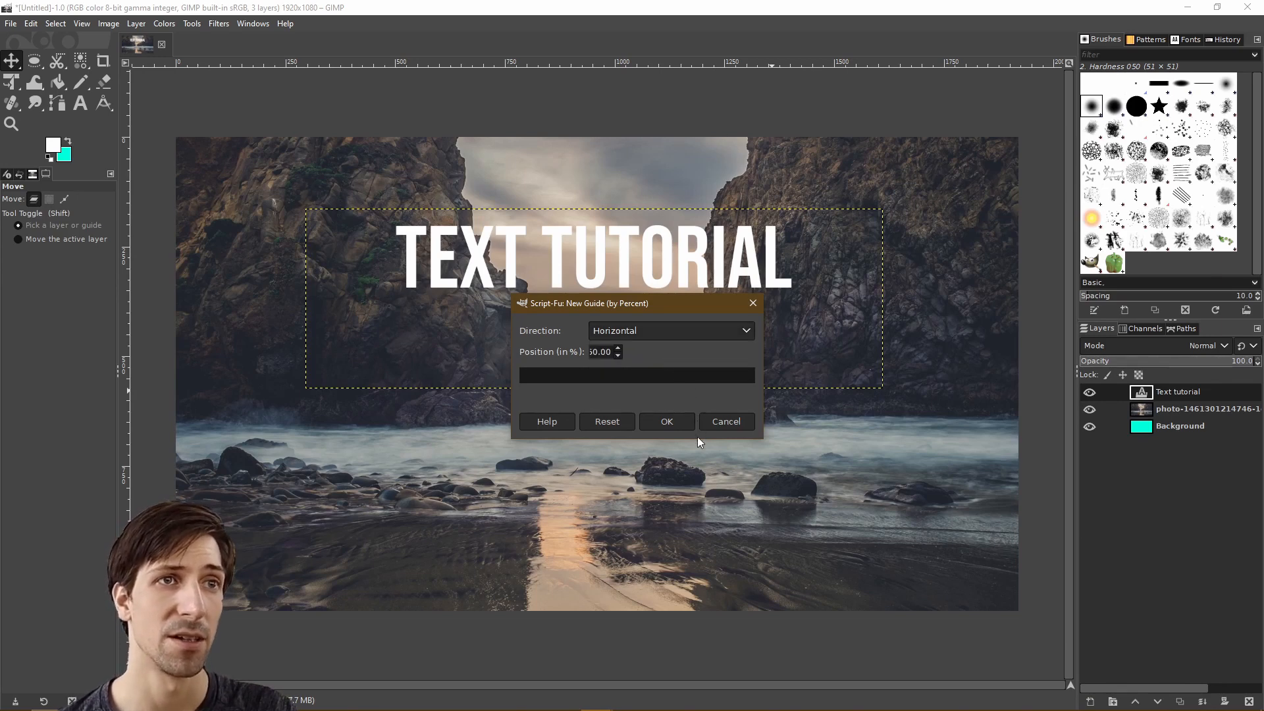
left_click(674, 426)
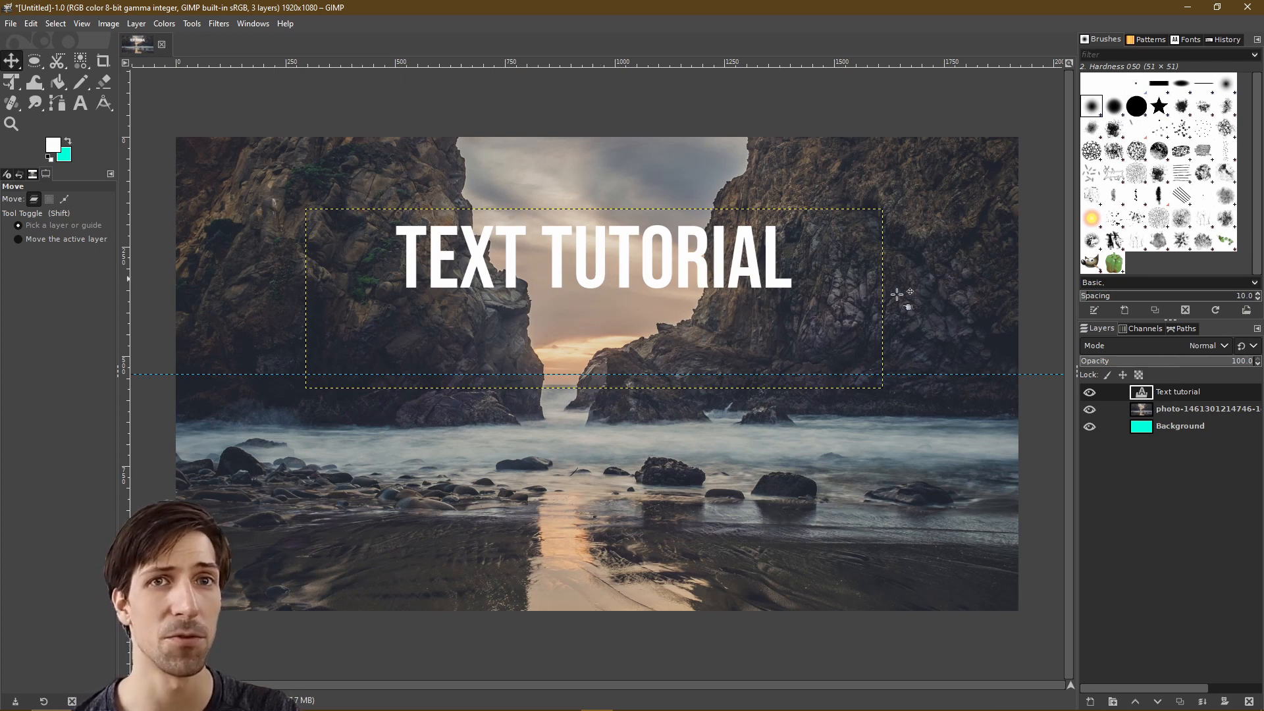
- Shorten the title's text box from below to just fit the text, and center the title vertically on the horizontal guide
left_click_drag(682, 254, 687, 329)
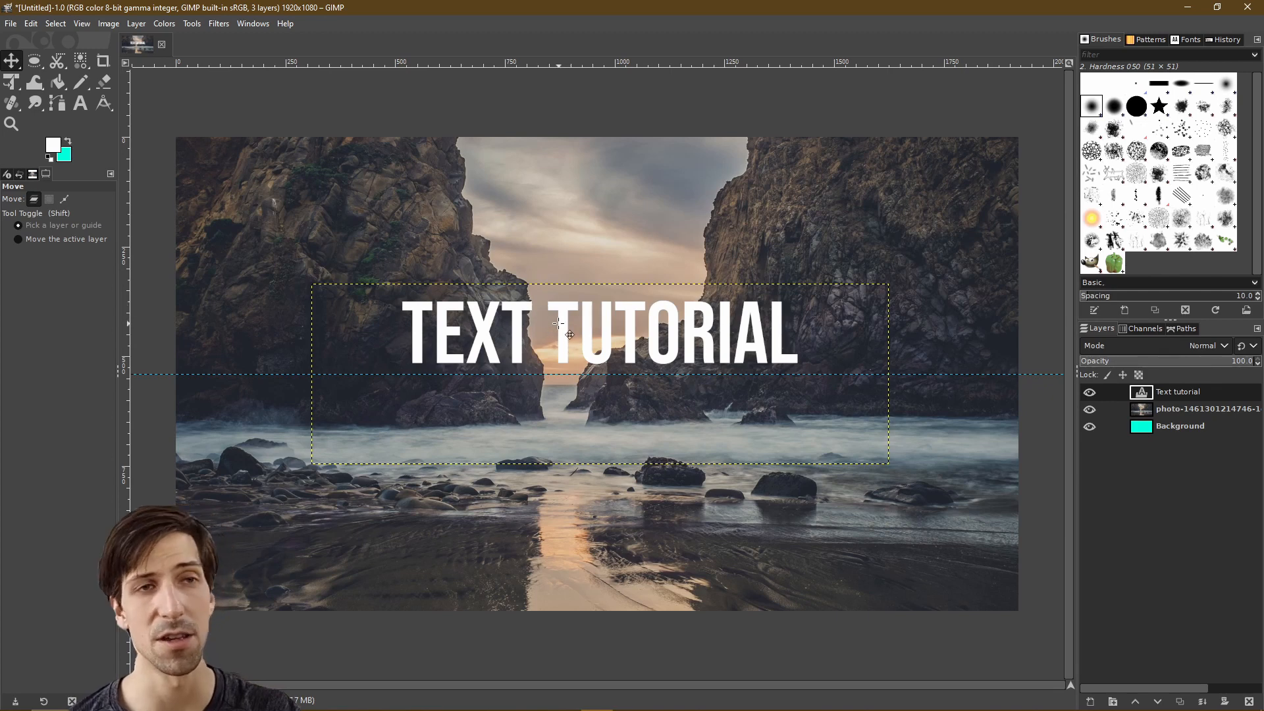
key("t")
left_click(464, 347)
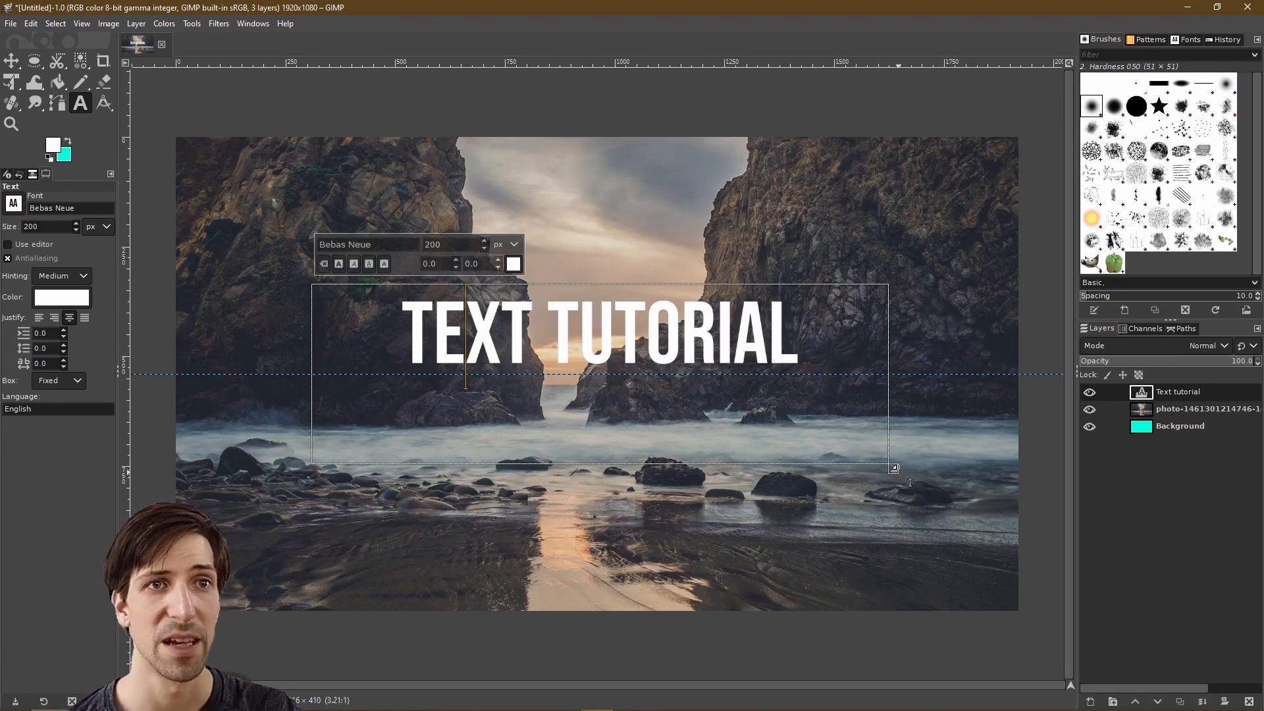
left_click_drag(909, 482, 898, 384)
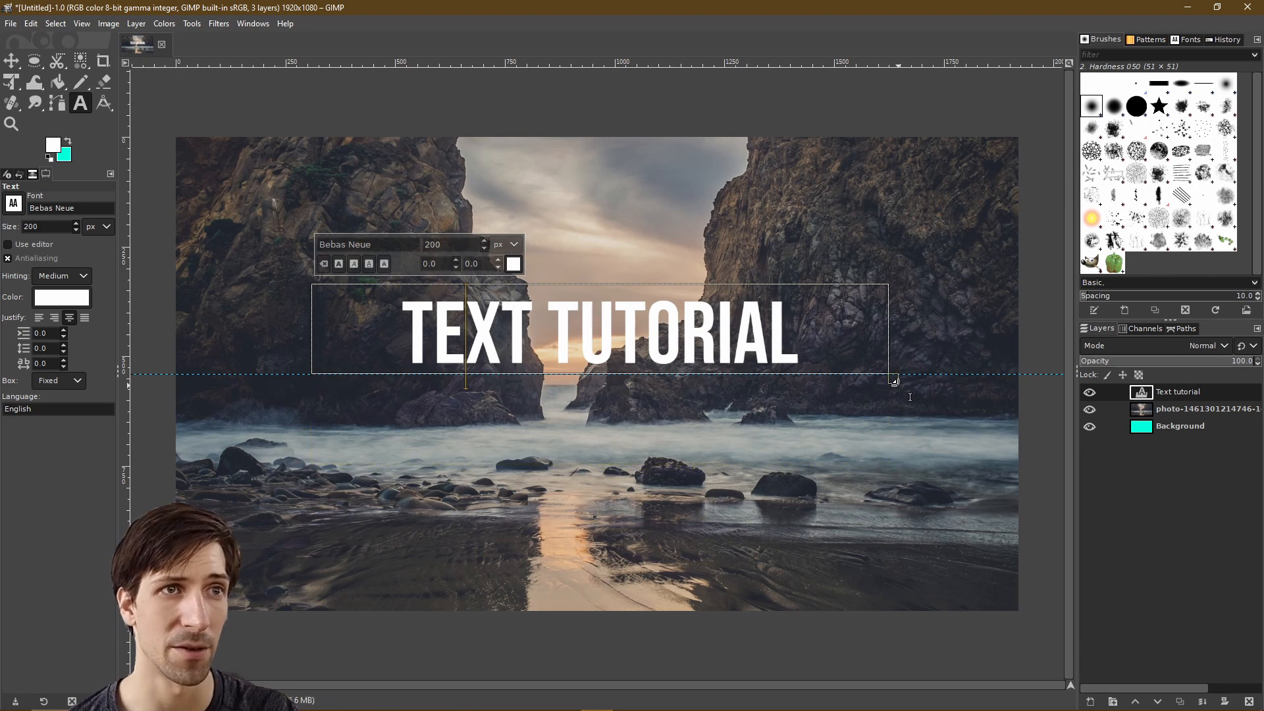
left_click(11, 61)
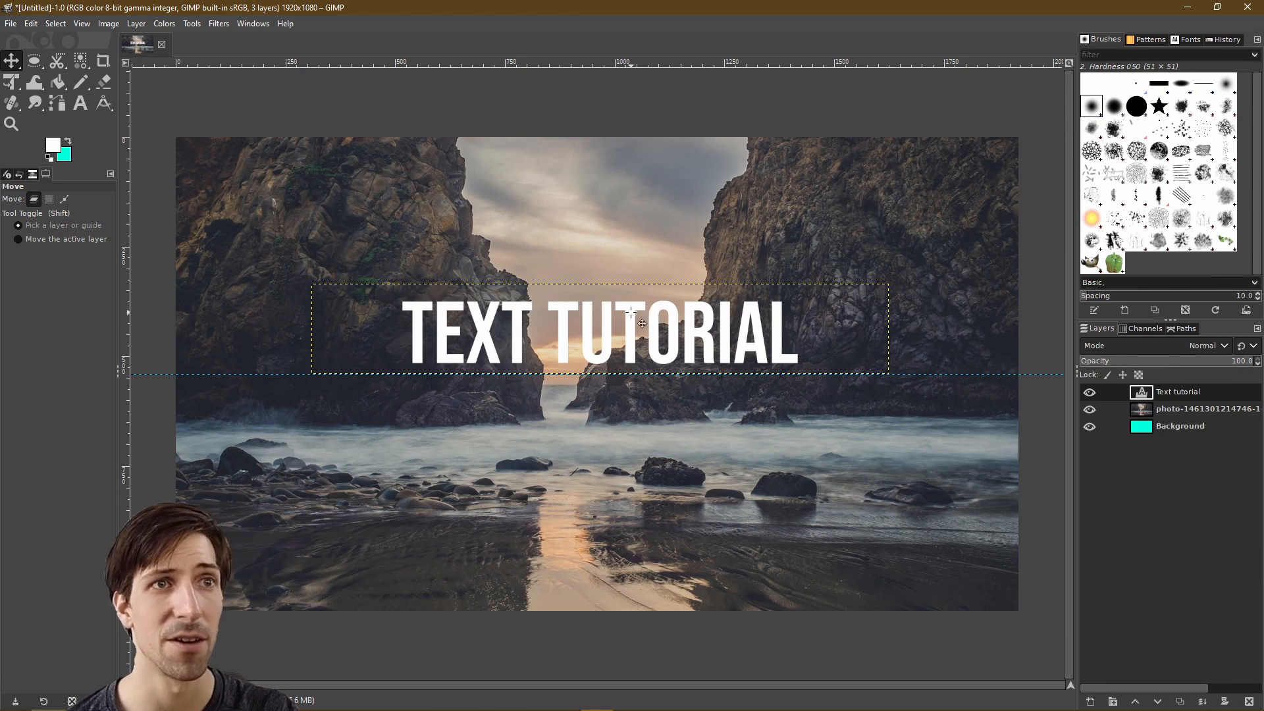
left_click_drag(642, 324, 643, 364)
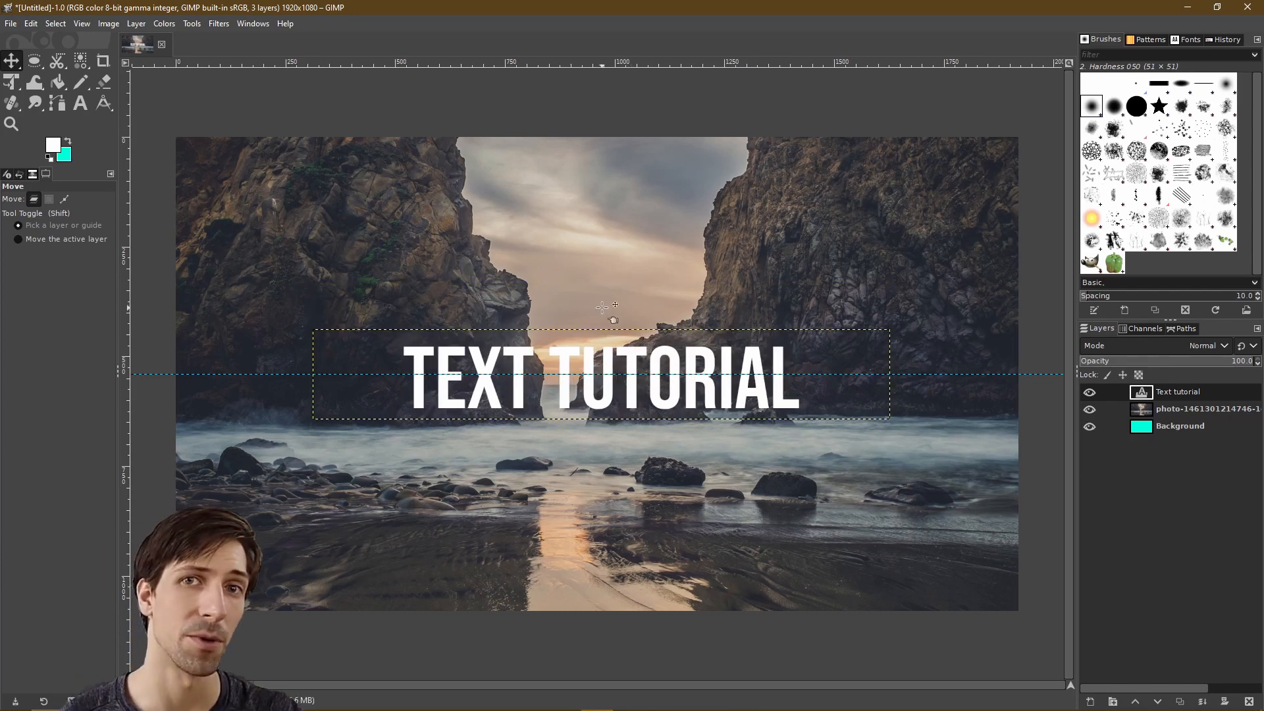
- Add a vertical guide at 50% of the image width
left_click(111, 27)
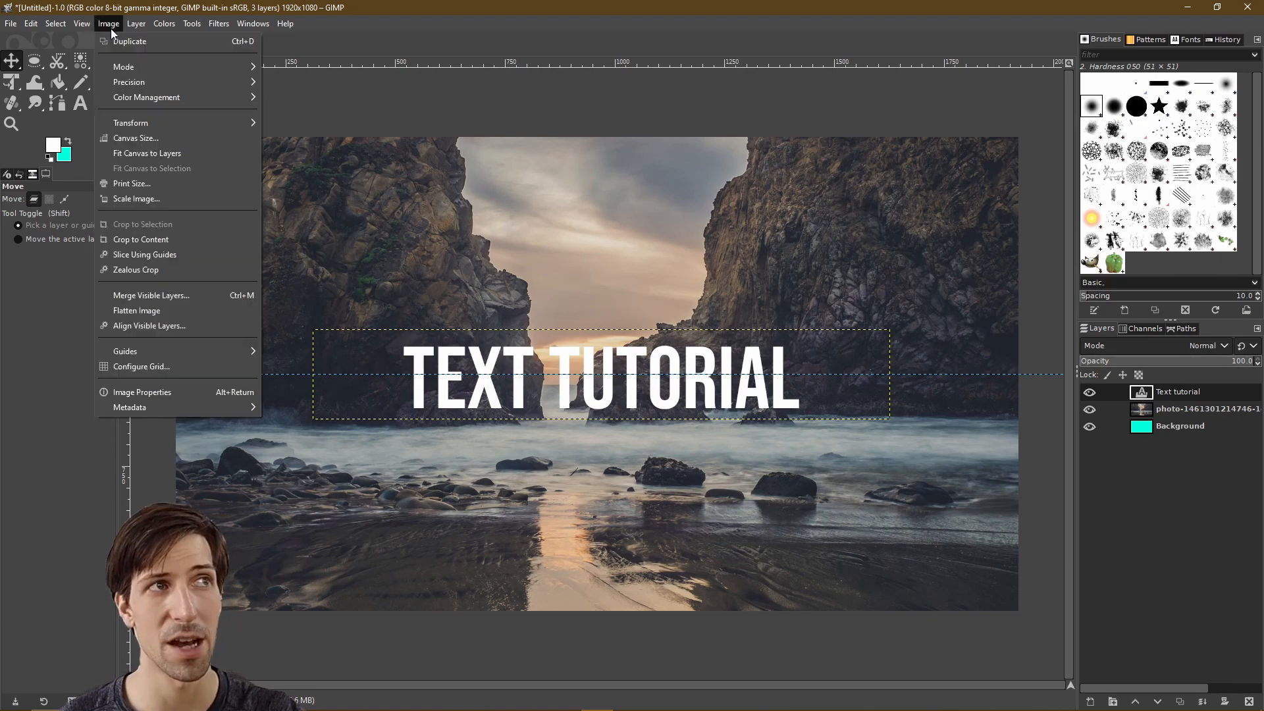
mouse_move(174, 355)
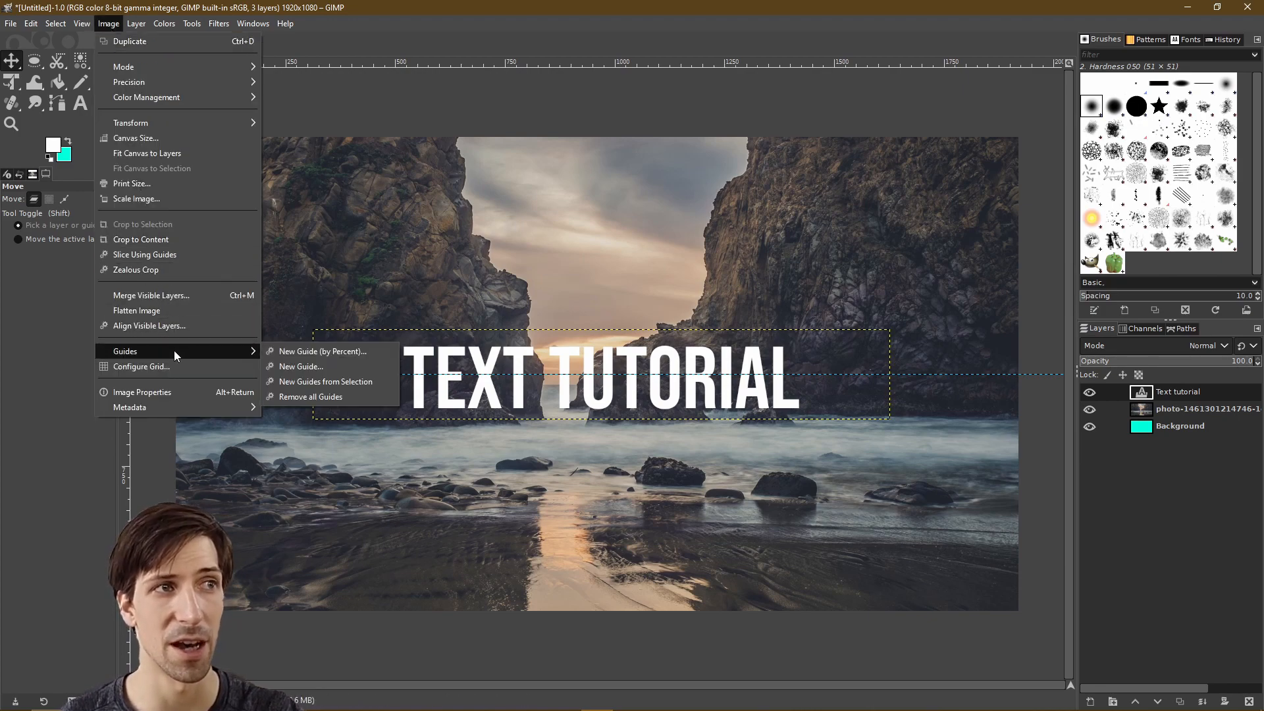
left_click(311, 352)
left_click(641, 326)
left_click(647, 361)
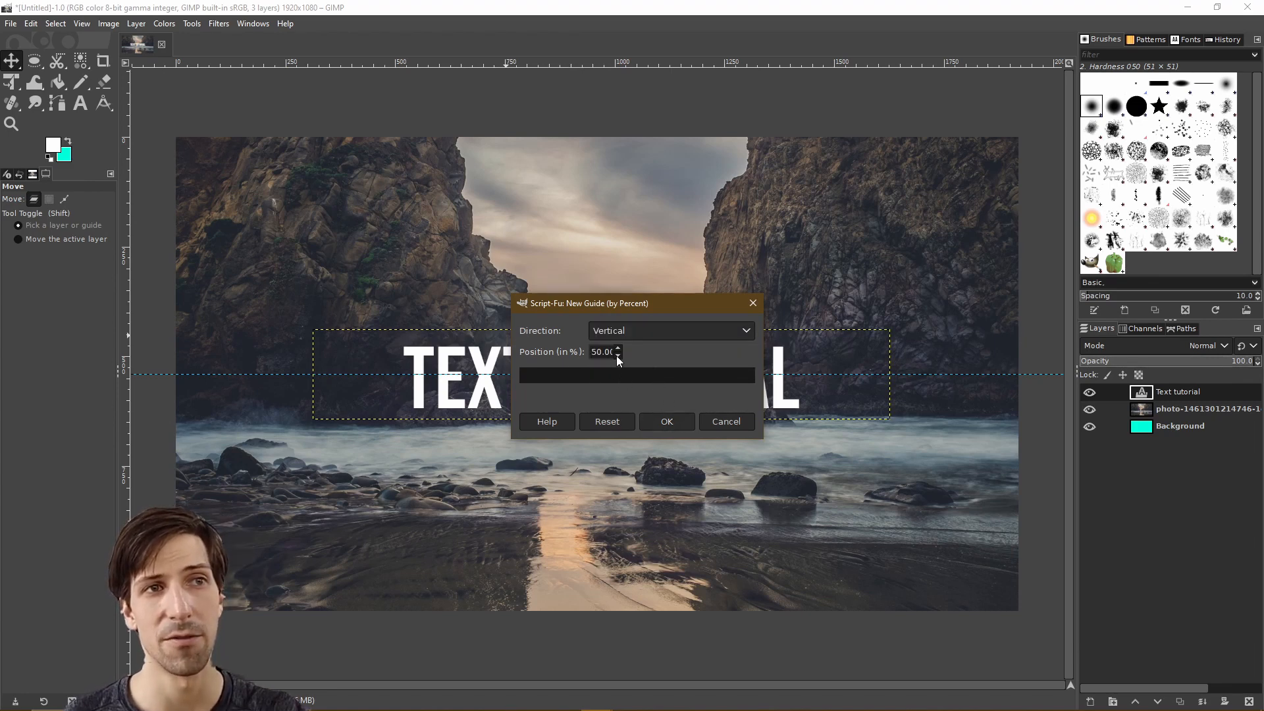
left_click(666, 421)
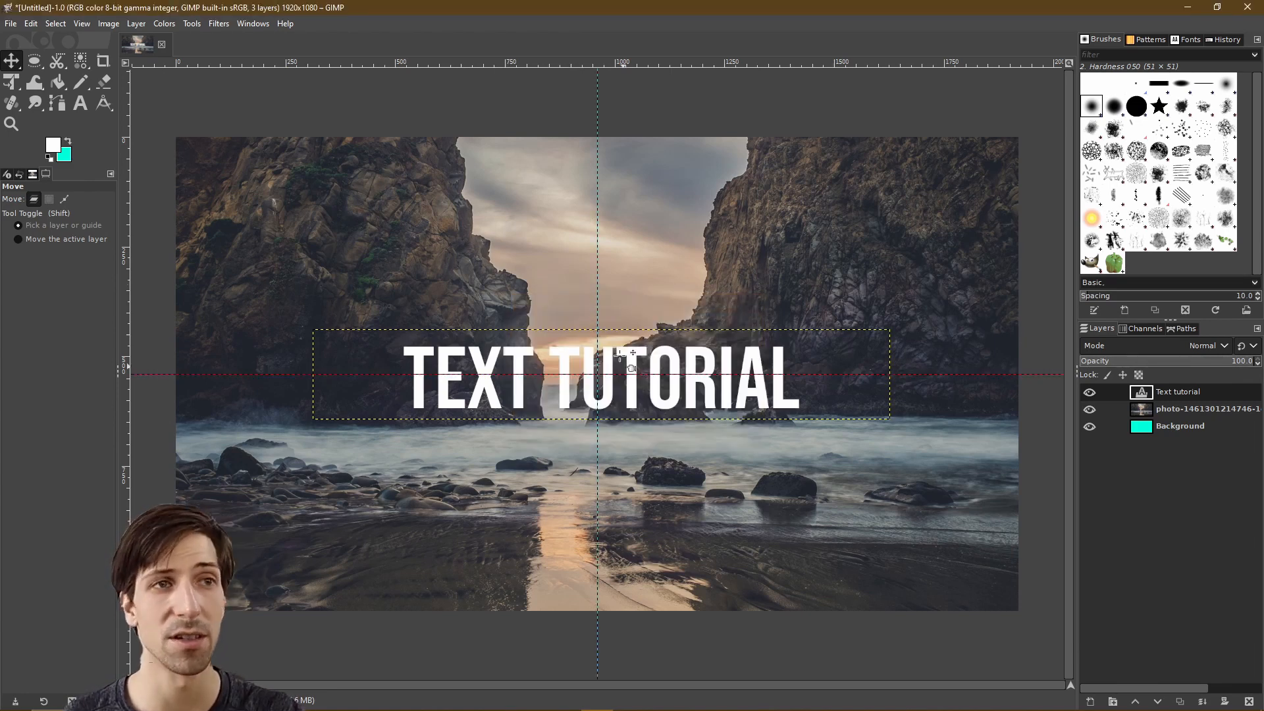
- Center the title on the vertical guide, and raise both the horizontal guide and the title to the upper quarter of the photo
mouse_move(634, 355)
left_mouse_down()
mouse_move(631, 340)
mouse_move(627, 355)
left_mouse_up()
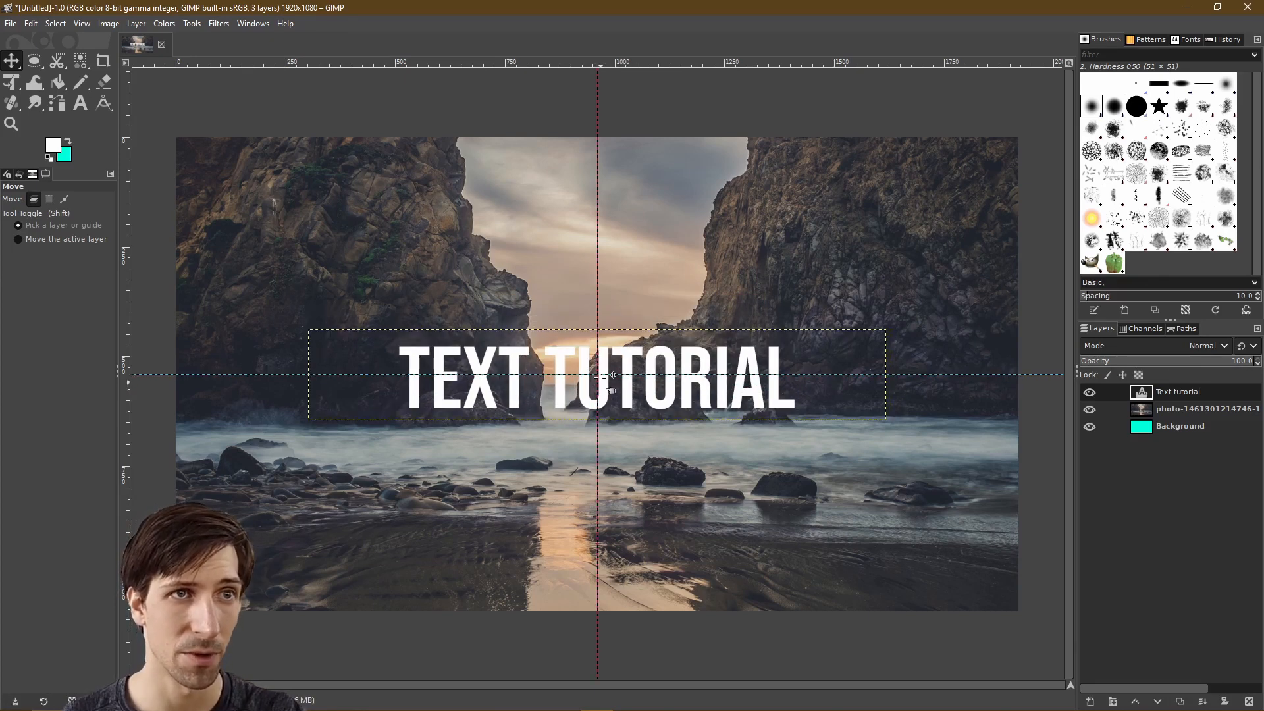
mouse_move(625, 351)
left_mouse_down()
mouse_move(634, 338)
mouse_move(628, 352)
left_mouse_up()
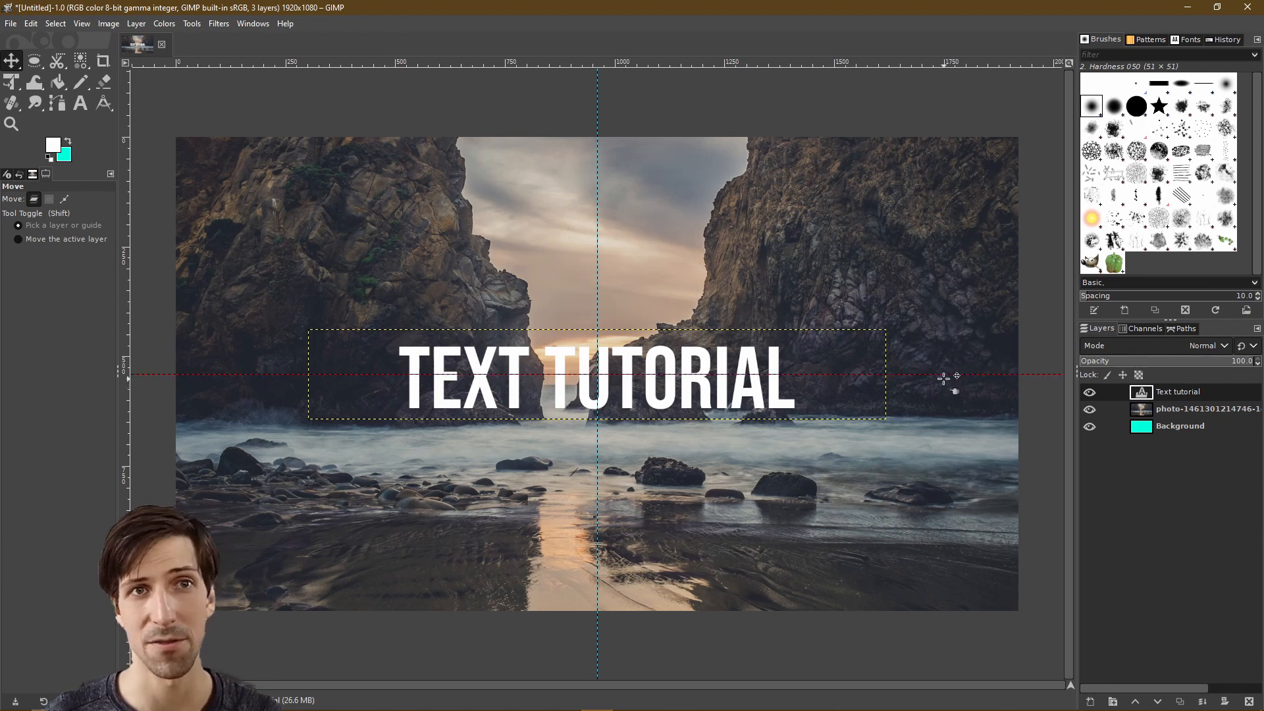
left_click_drag(943, 379, 944, 247)
left_click_drag(634, 364, 636, 234)
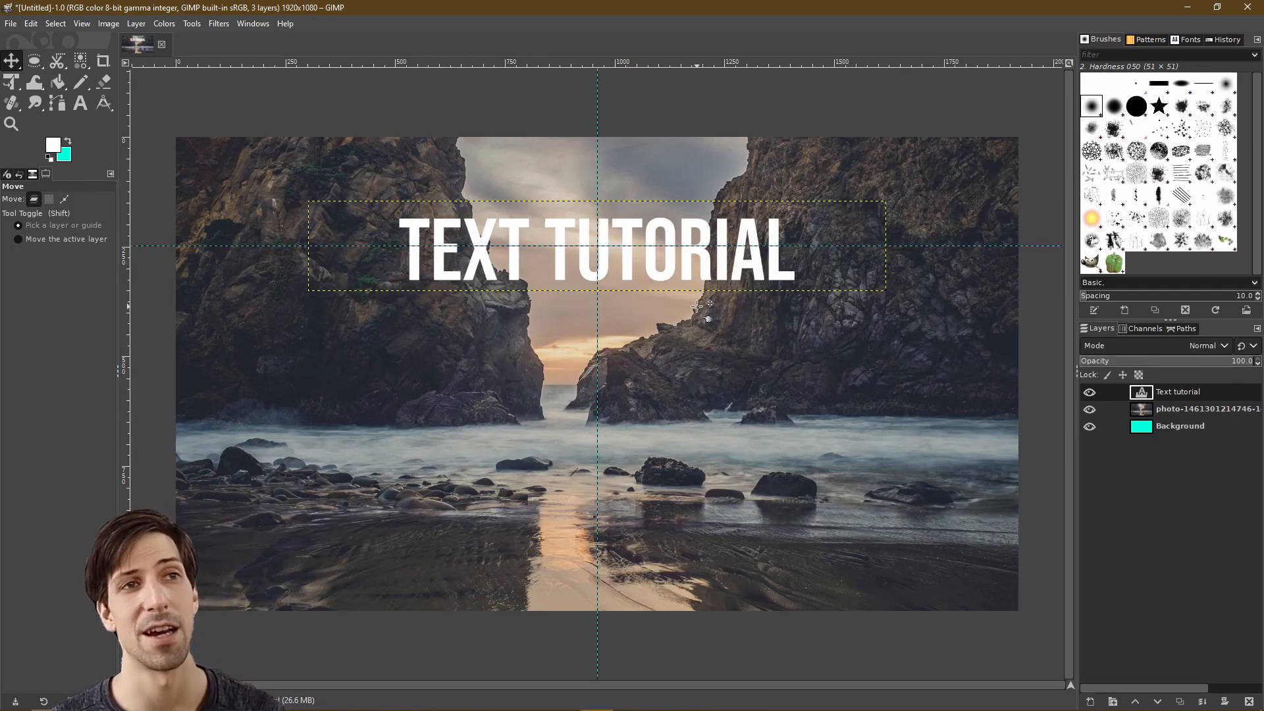
- Set the size of the whole "Text tutorial" text to 250 px and extend its text box downward to fit the larger letters
key("t")
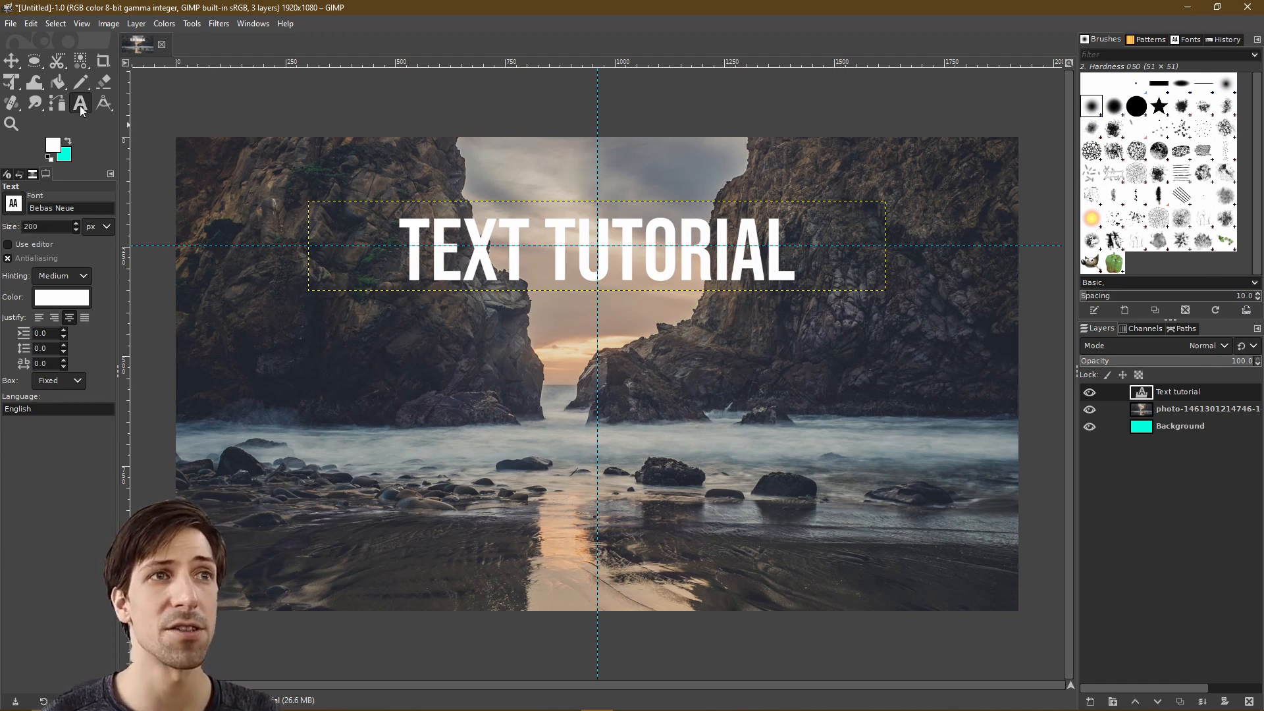
left_click(493, 238)
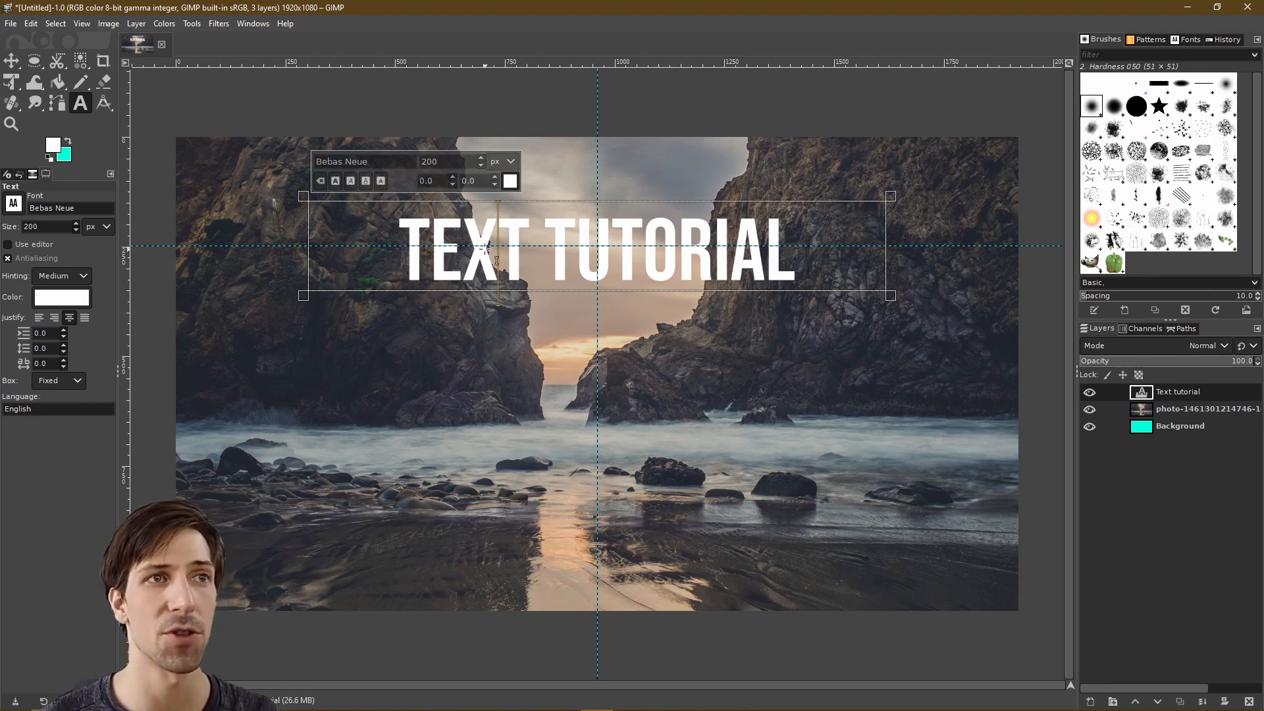
left_click(366, 226)
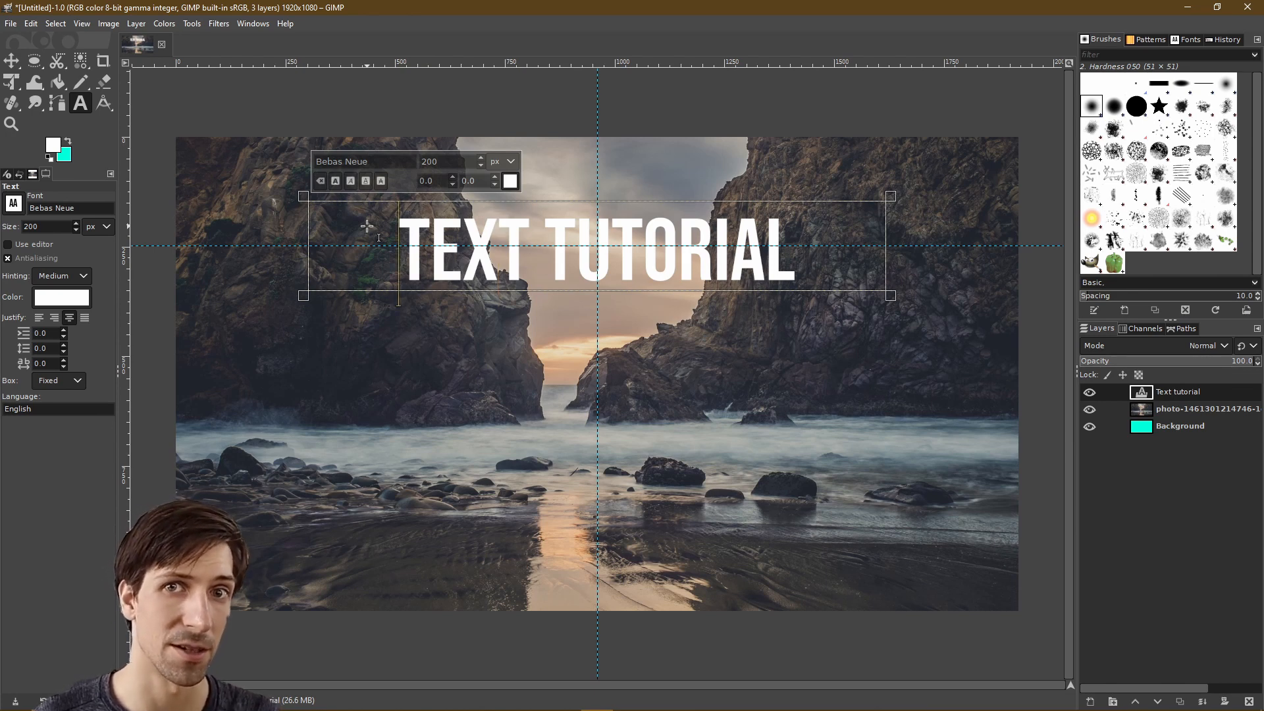
left_click_drag(366, 226, 543, 227)
left_click_drag(699, 228, 836, 239)
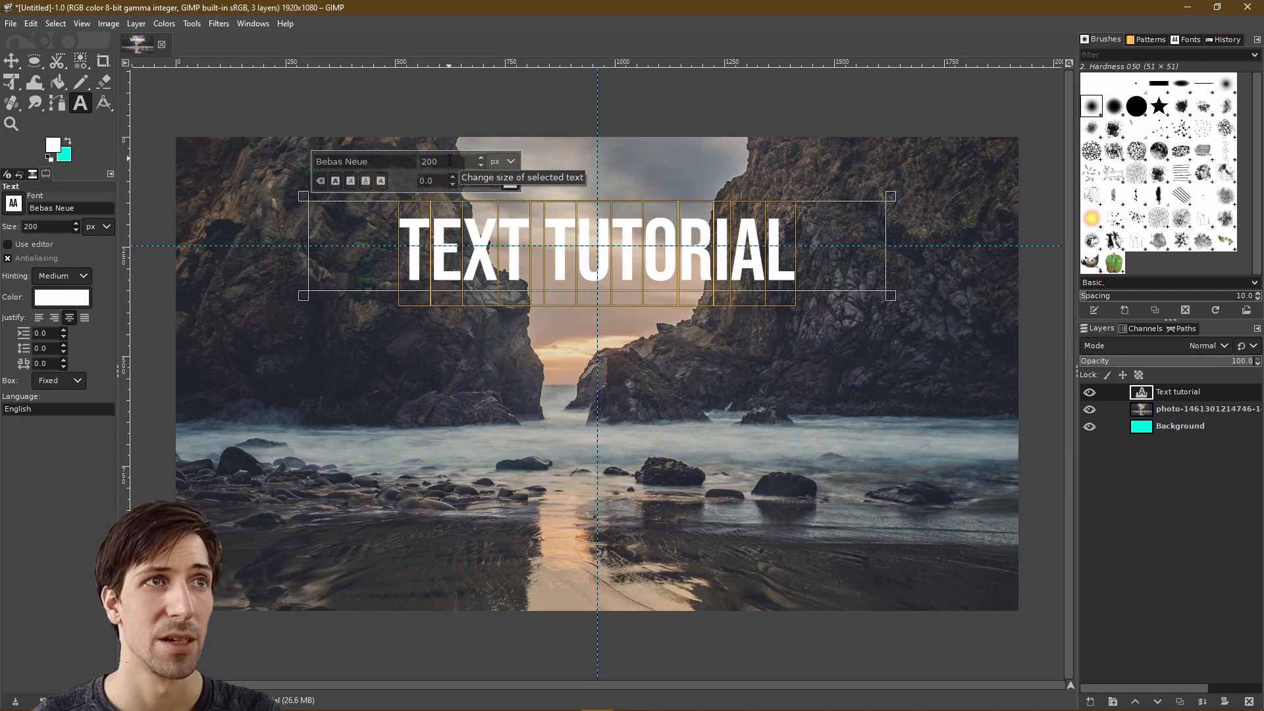
left_click_drag(450, 160, 413, 158)
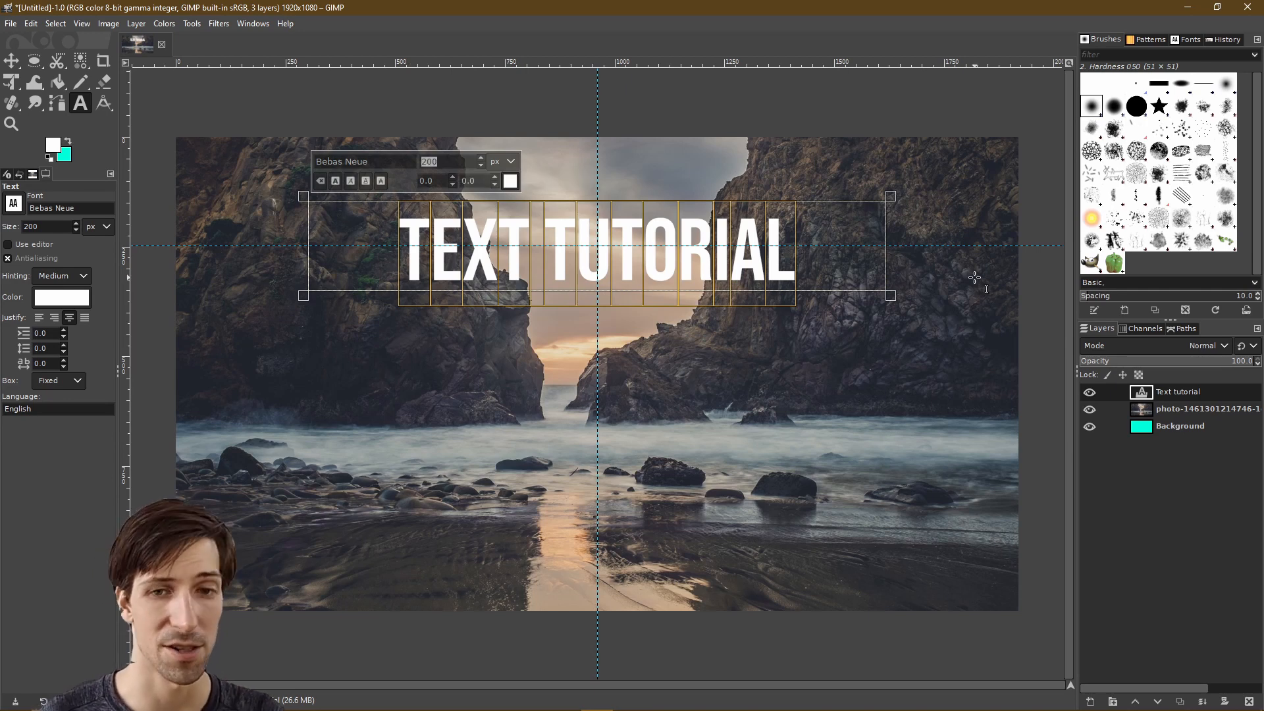
type("250")
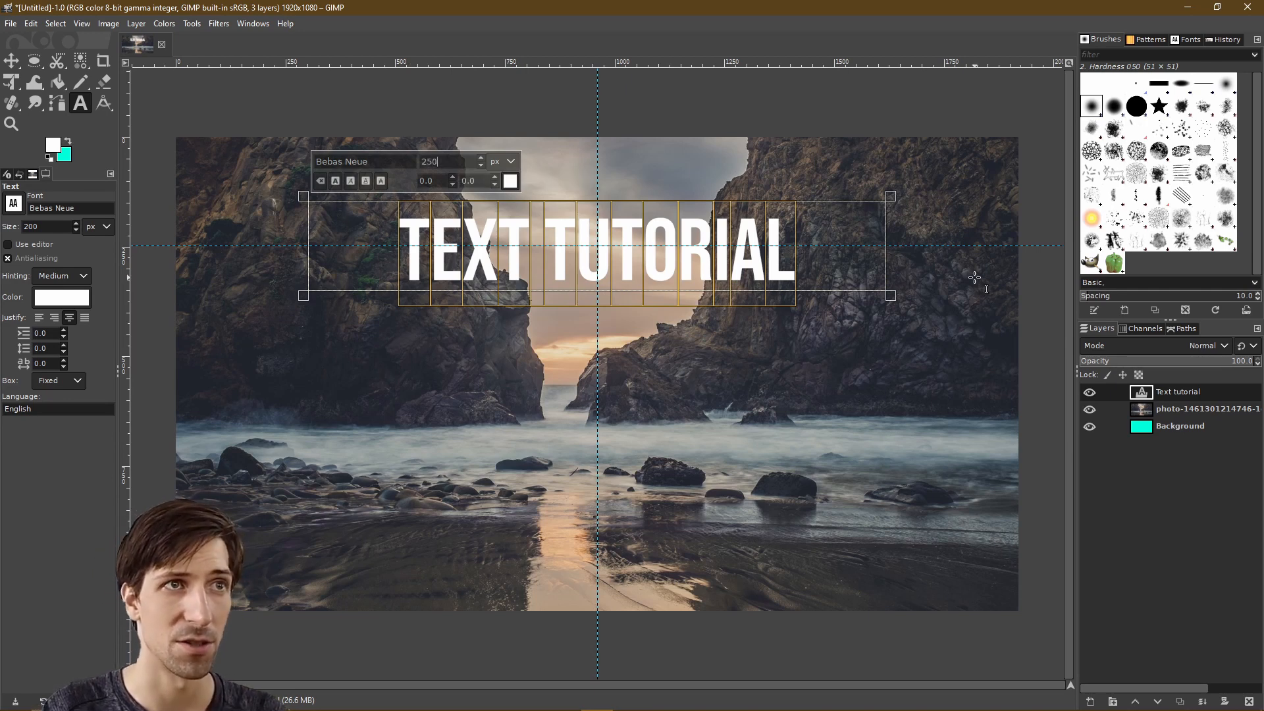
key("Return")
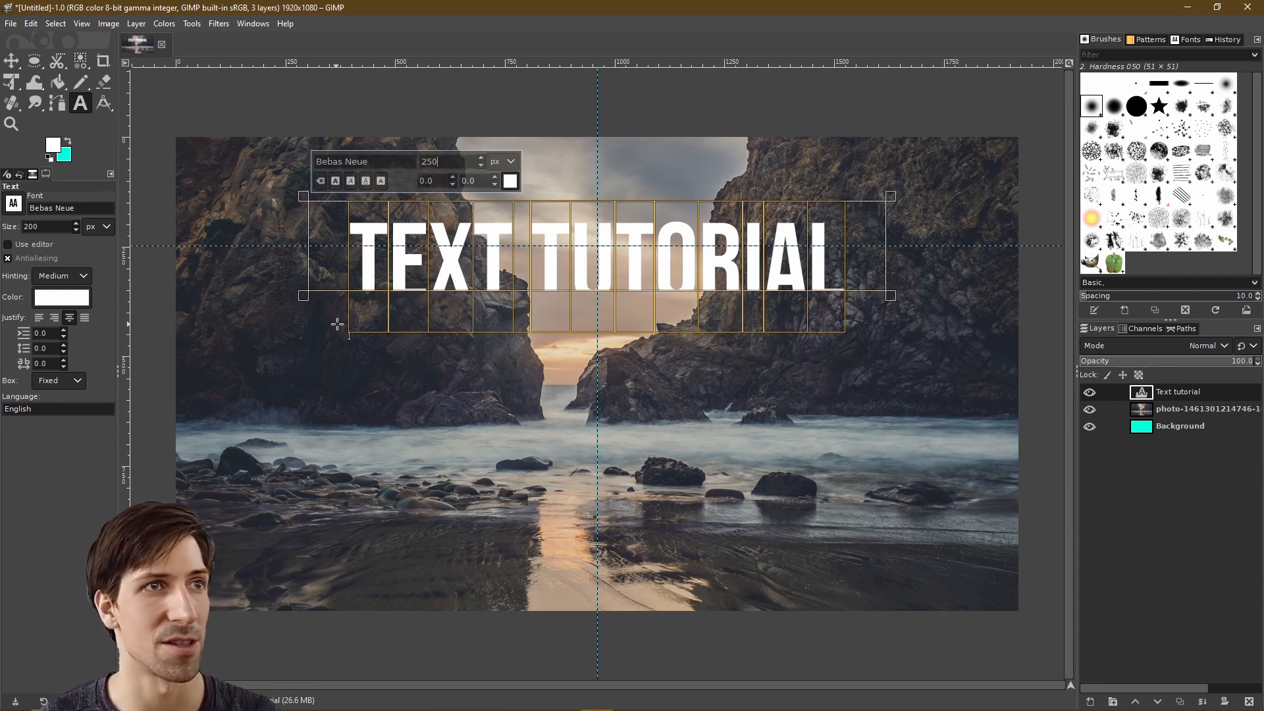
left_click_drag(337, 297, 340, 341)
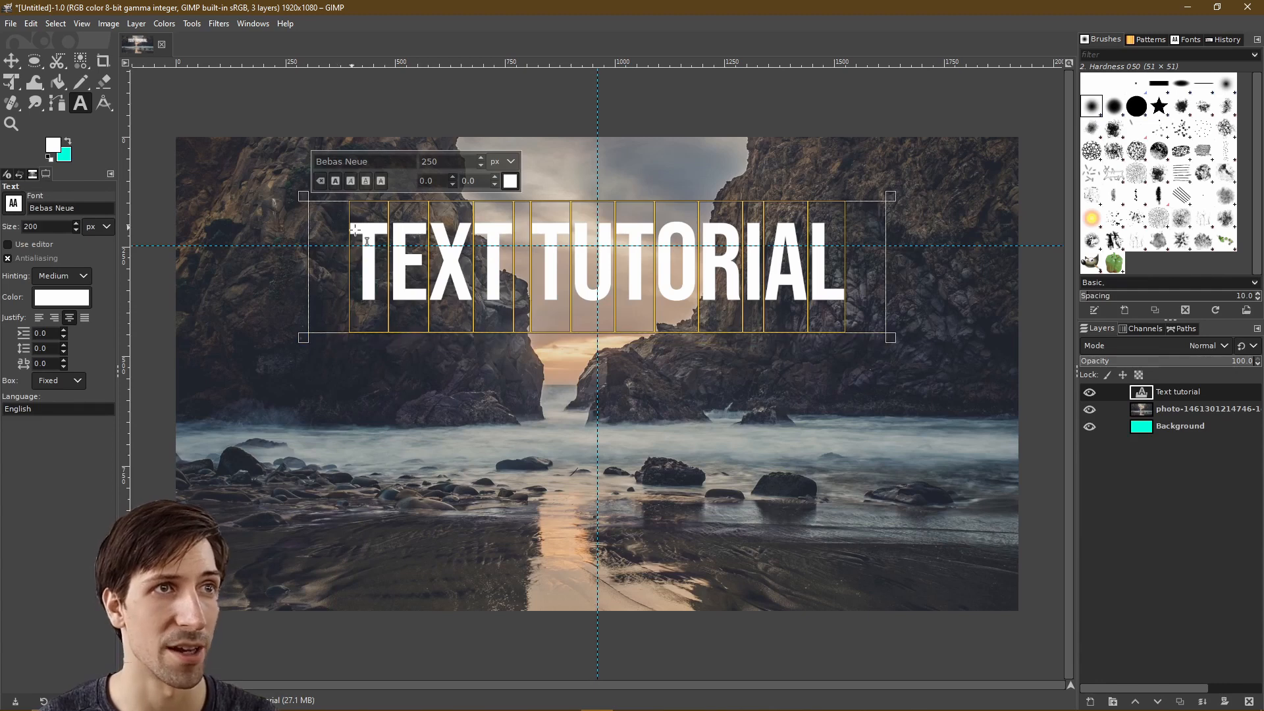
- Set the font of the whole "Text tutorial" text to MS Serif
left_click_drag(854, 276, 250, 270)
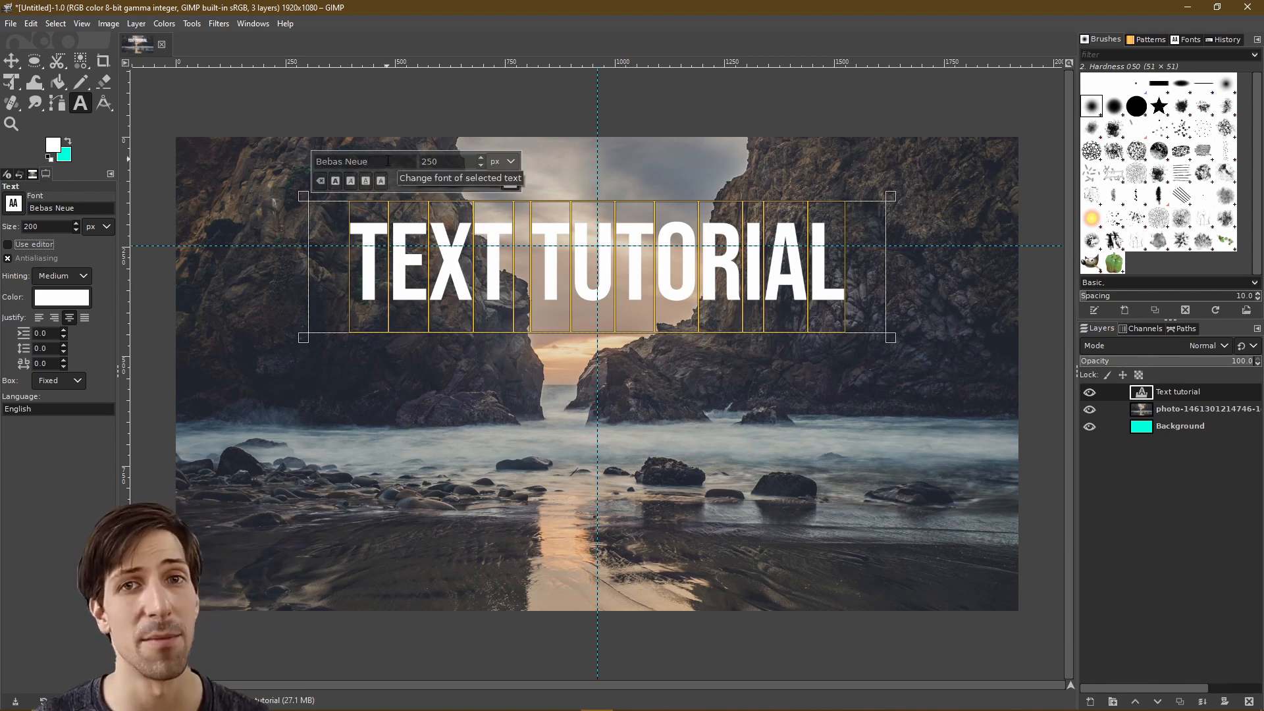
left_click(11, 208)
scroll(62, 303, "down", 5)
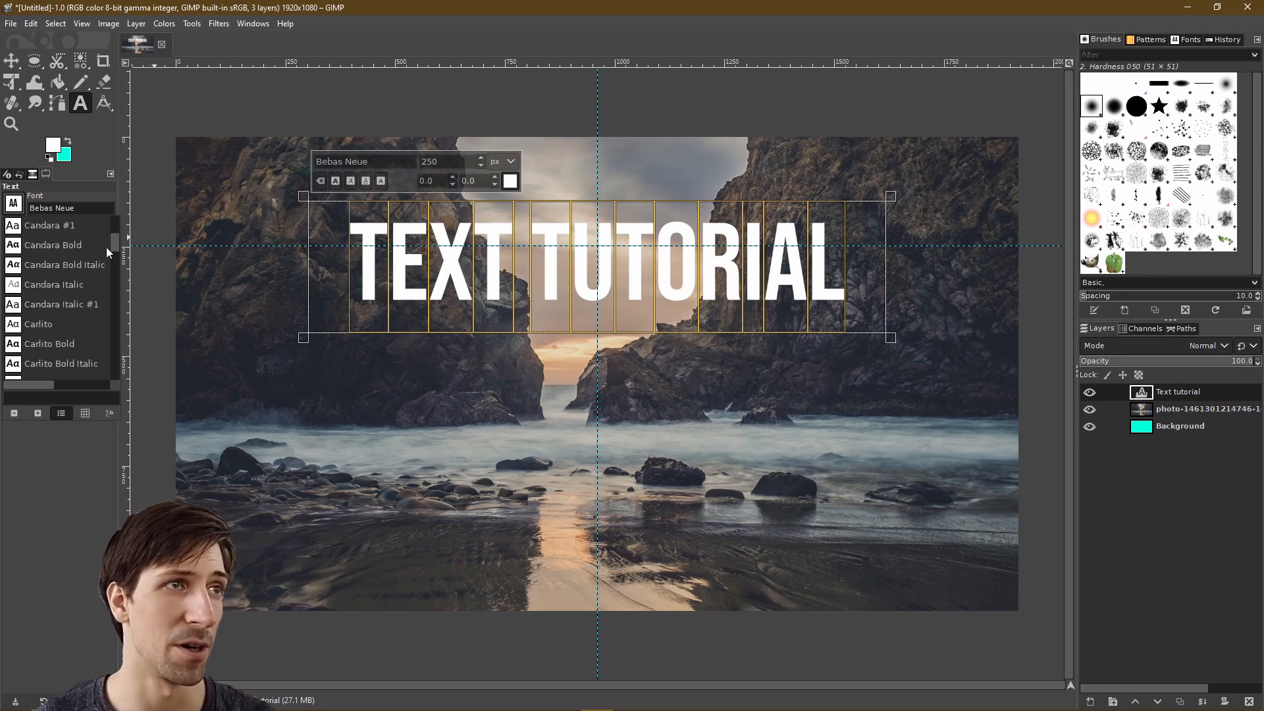
left_click_drag(114, 244, 118, 304)
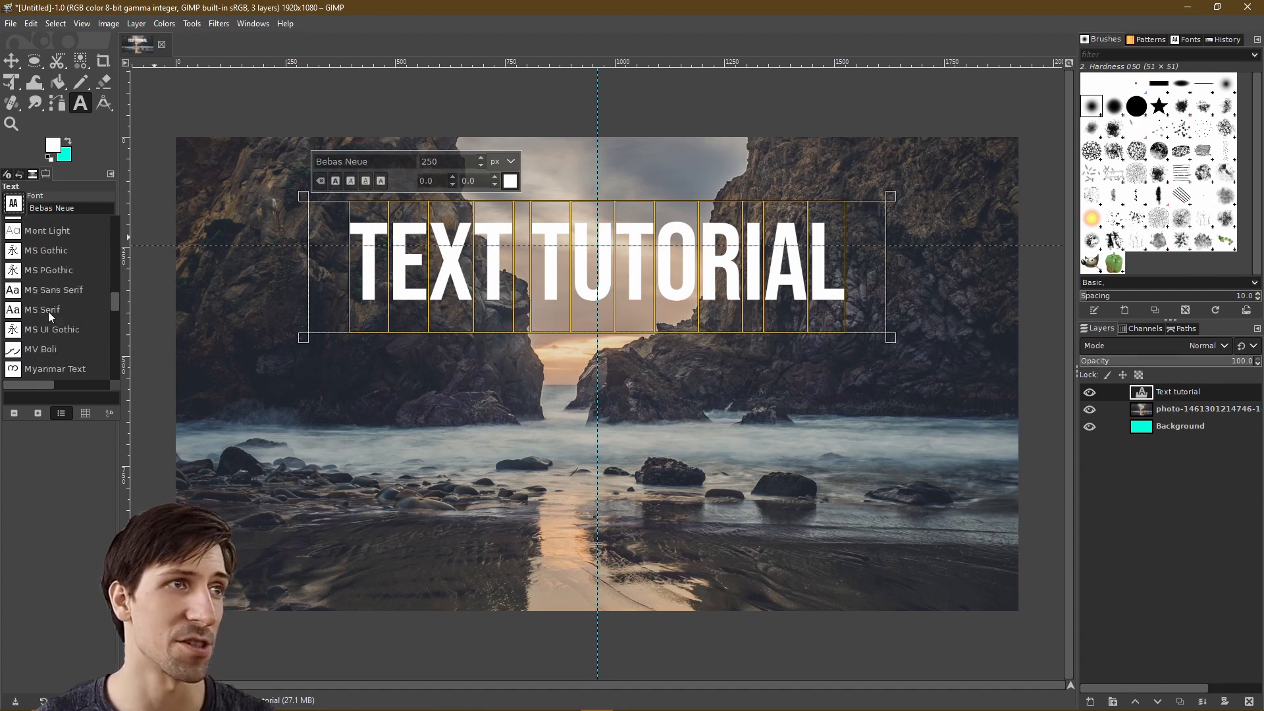
left_click(365, 161)
left_click_drag(368, 161, 300, 166)
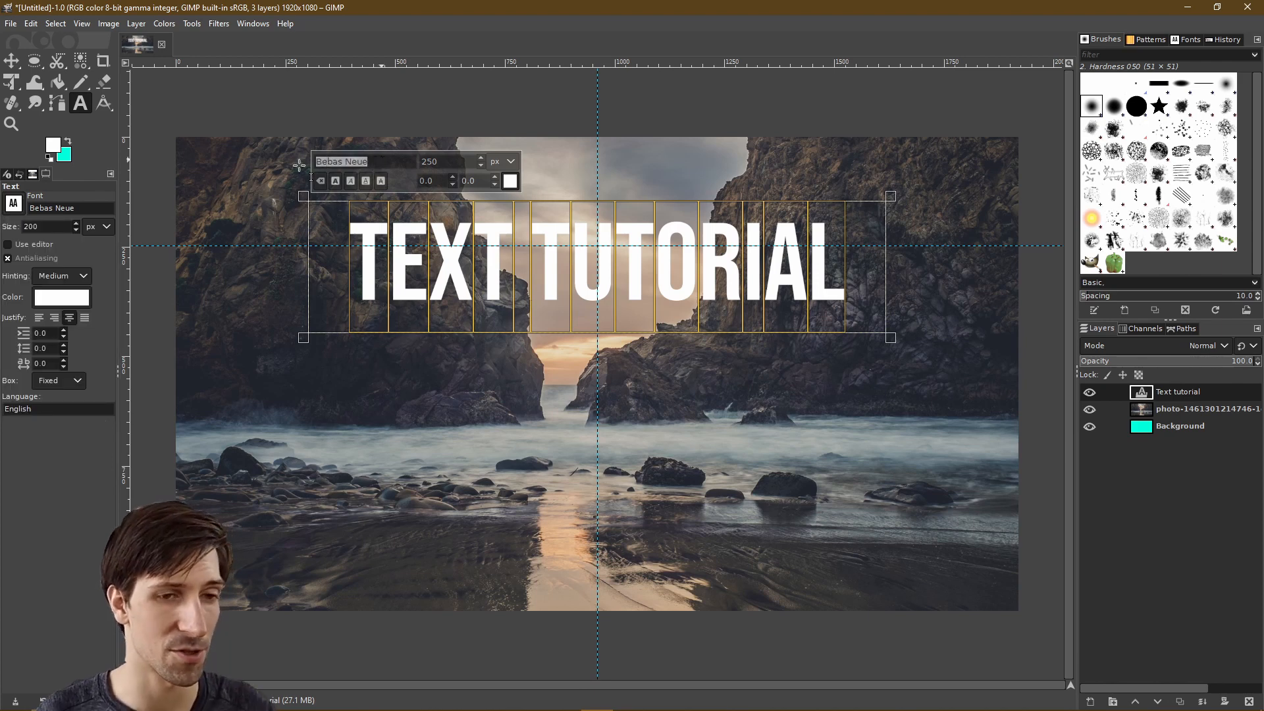
type("MS S")
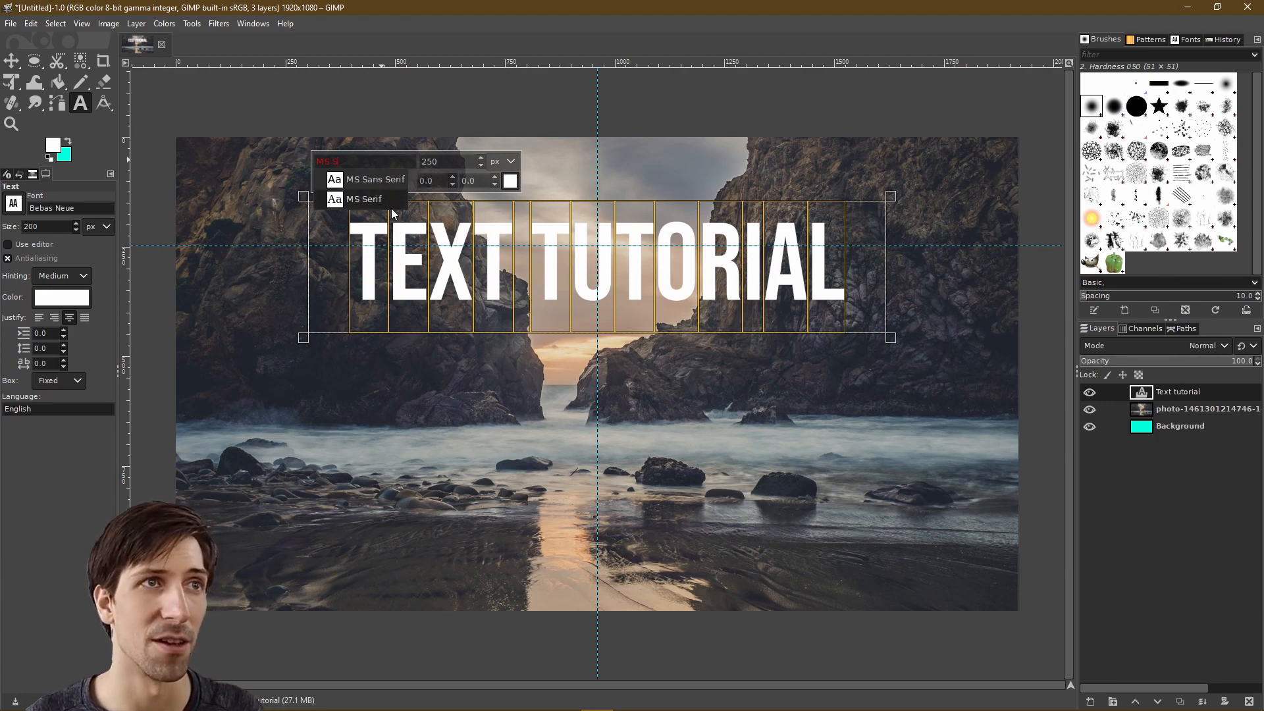
left_click(385, 201)
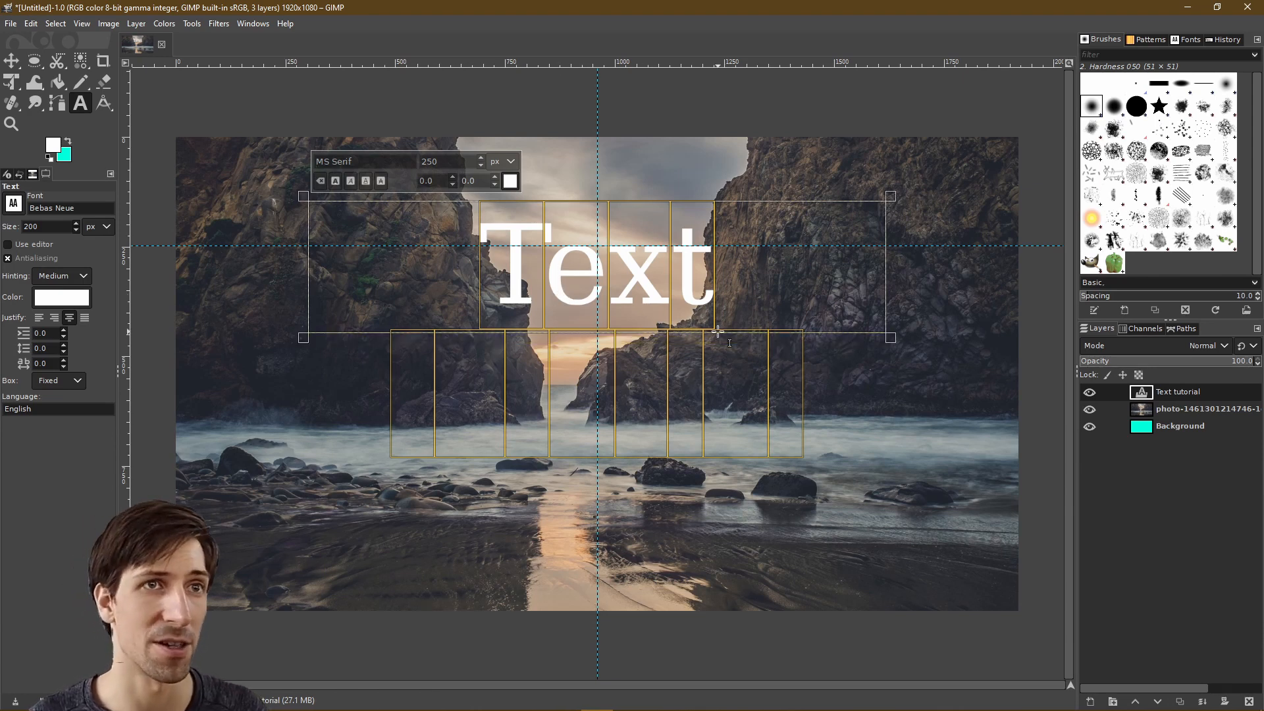
- Set the size of the whole title text to 200 px and its font to Bebas Neue
double_click(460, 165)
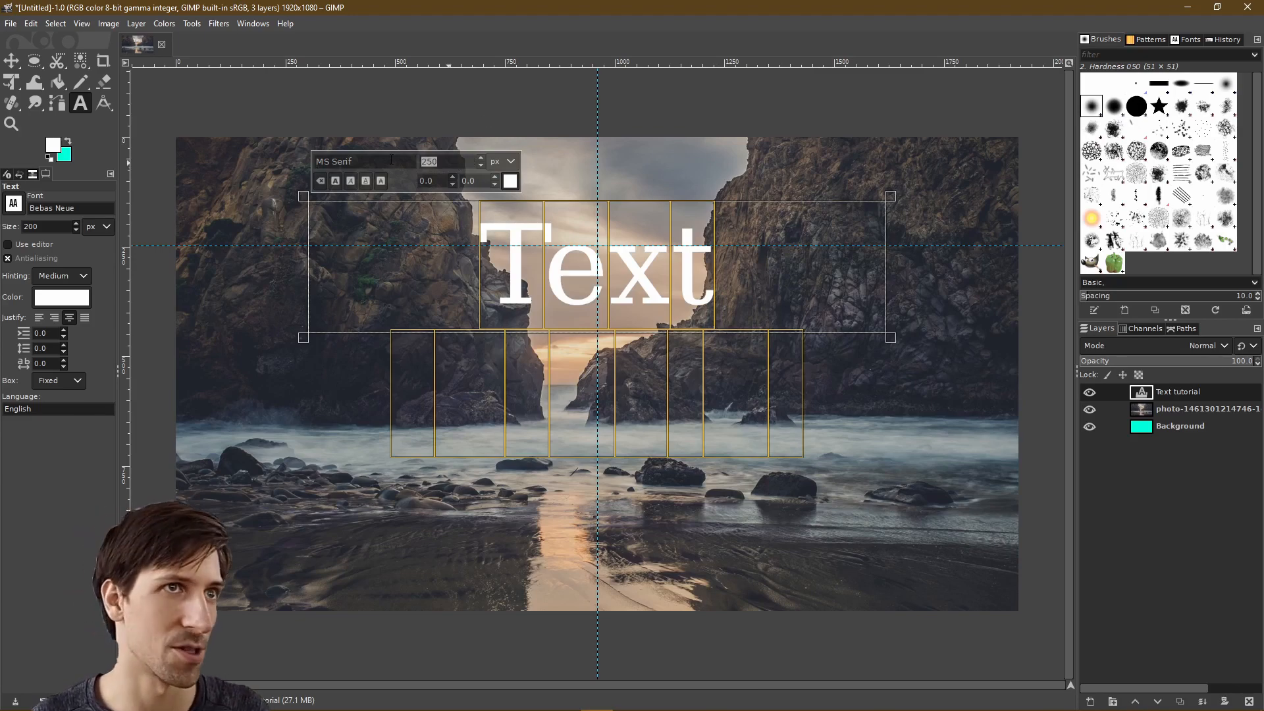
type("200")
key("Return")
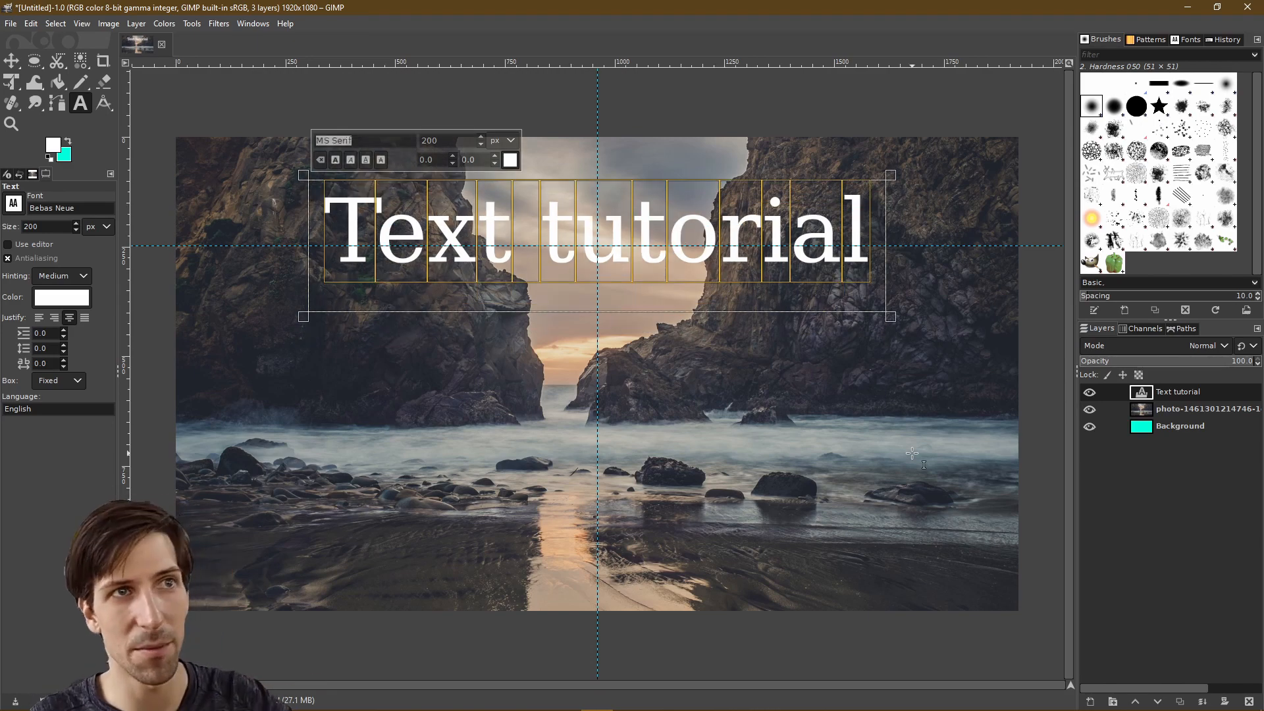
type("Bebas")
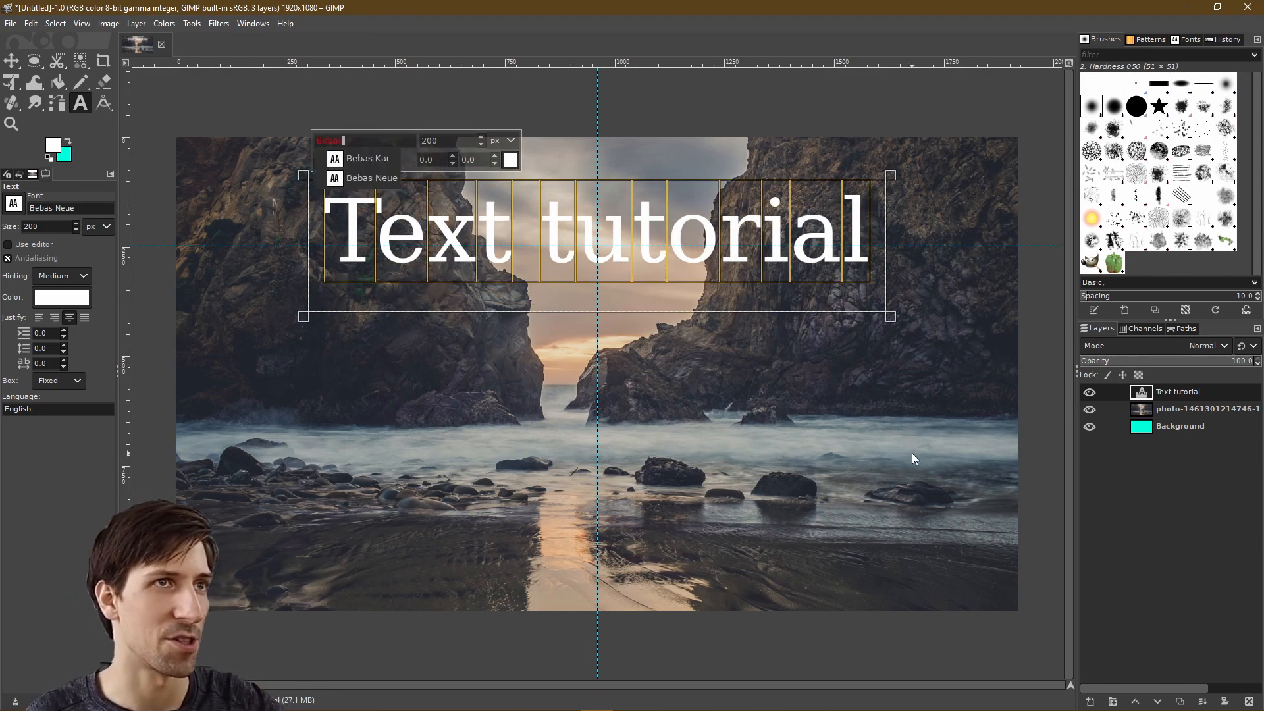
left_click(397, 179)
- Shorten the title's text box from below so it closely fits the smaller letters
key("m")
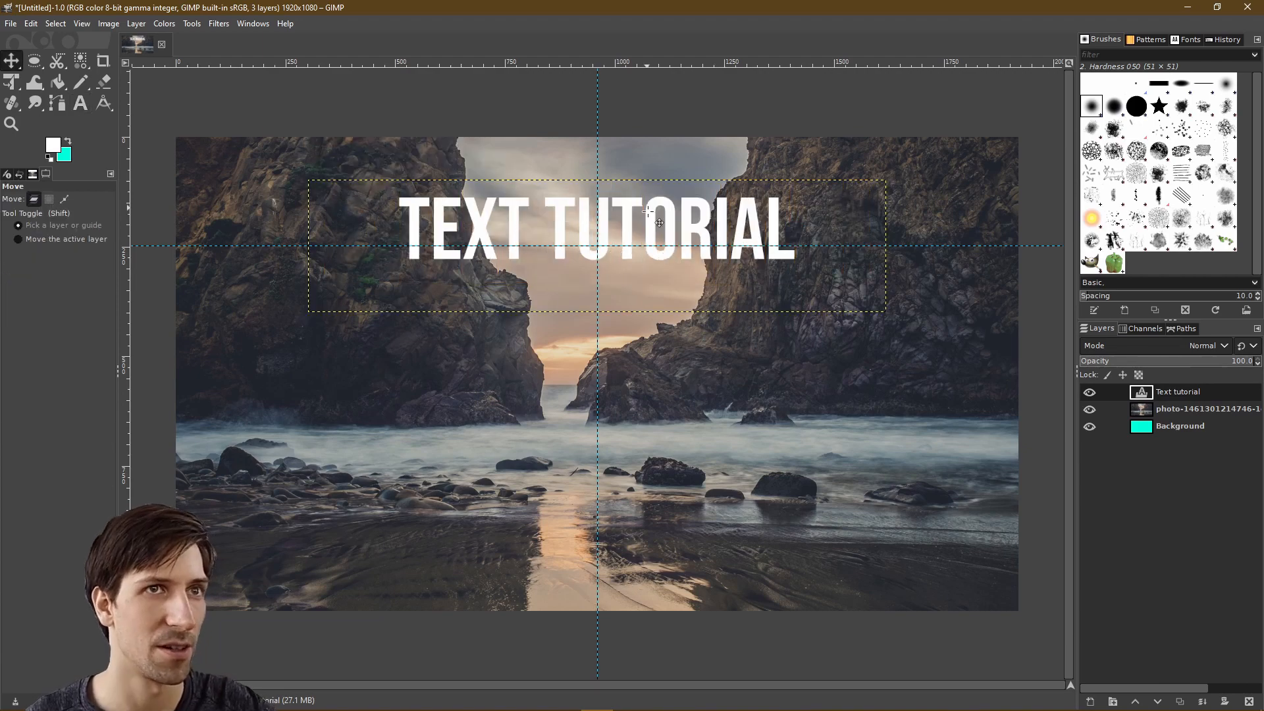
key("t")
left_click(717, 281)
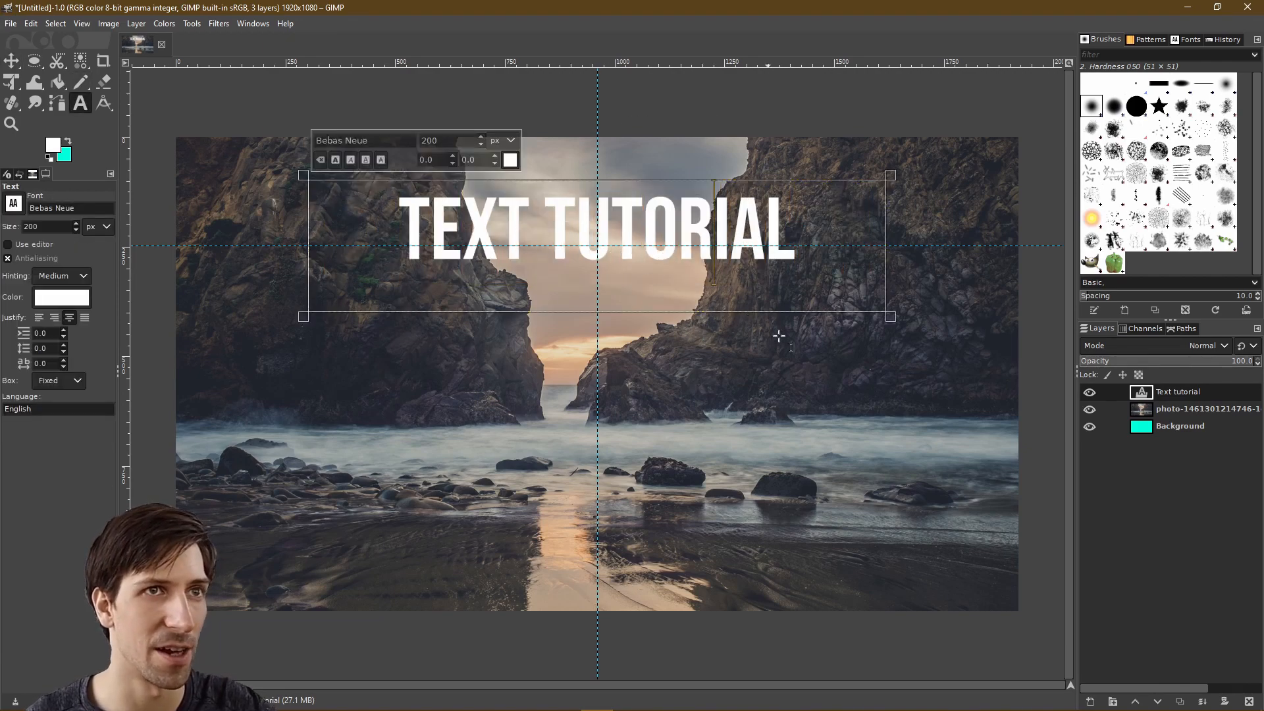
left_click_drag(657, 312, 659, 282)
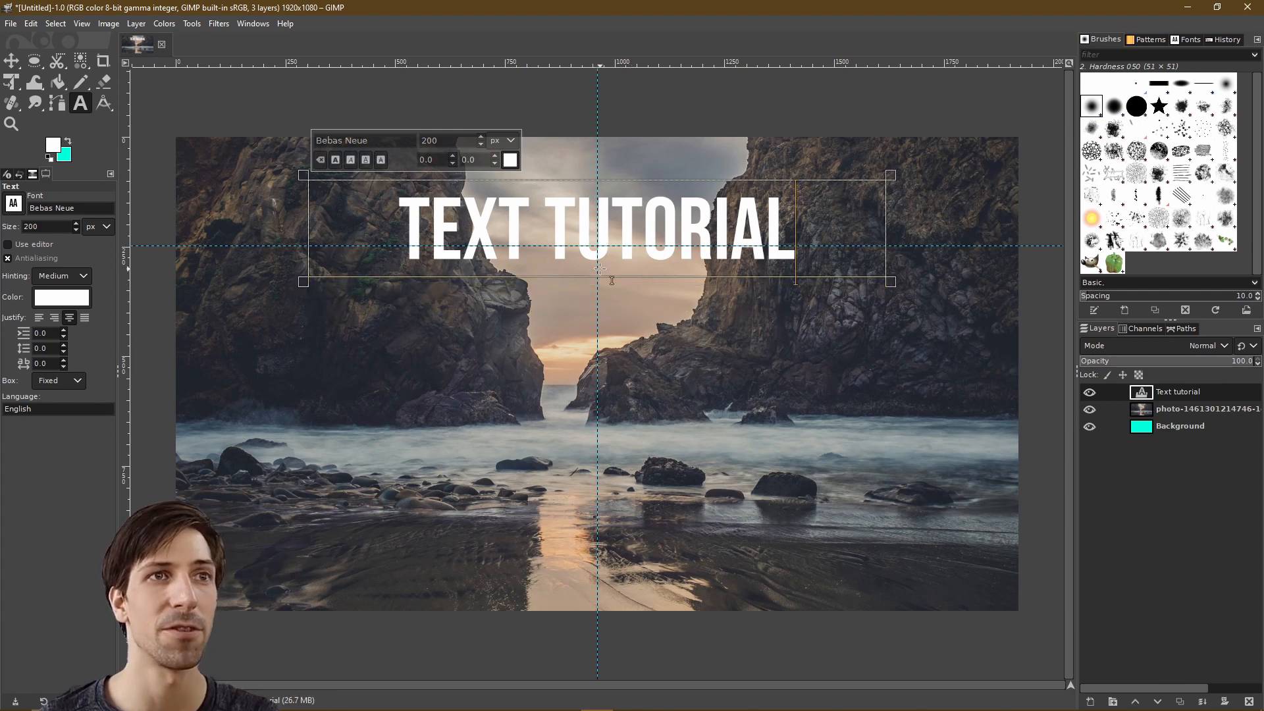
- Center the title vertically on the horizontal guide, and lower both the guide and the title slightly
key("m")
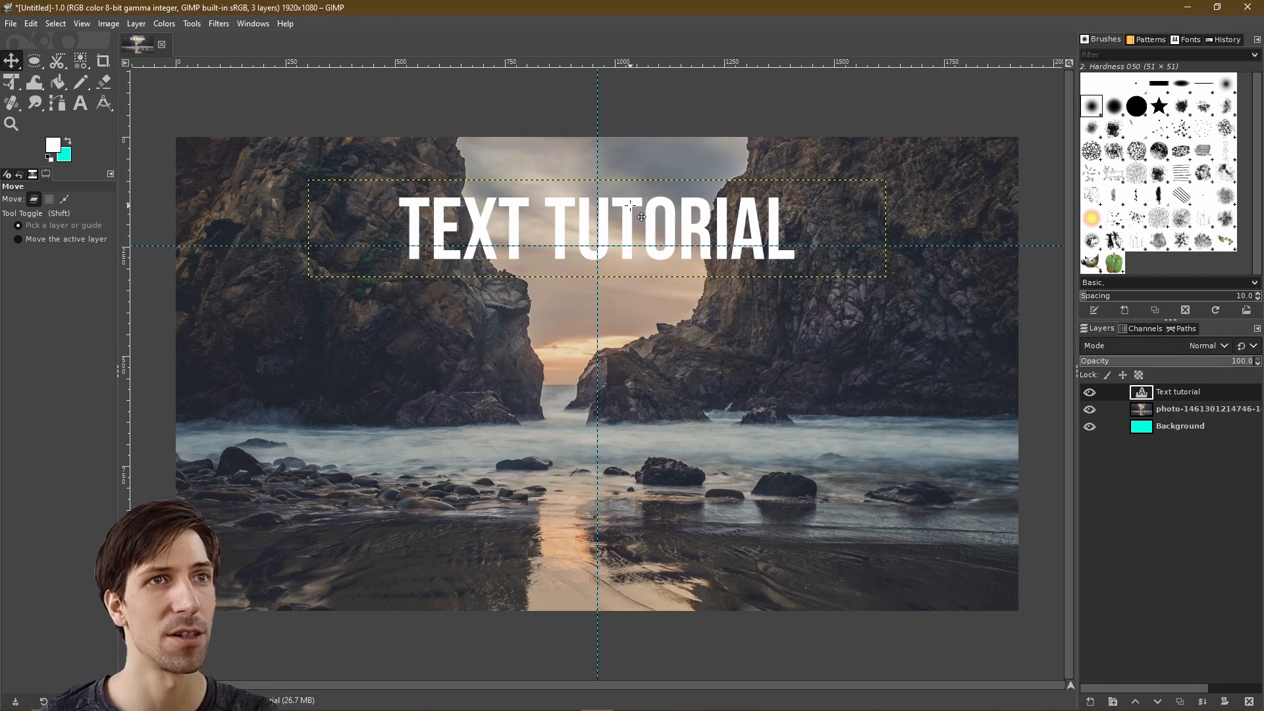
left_click_drag(631, 206, 630, 223)
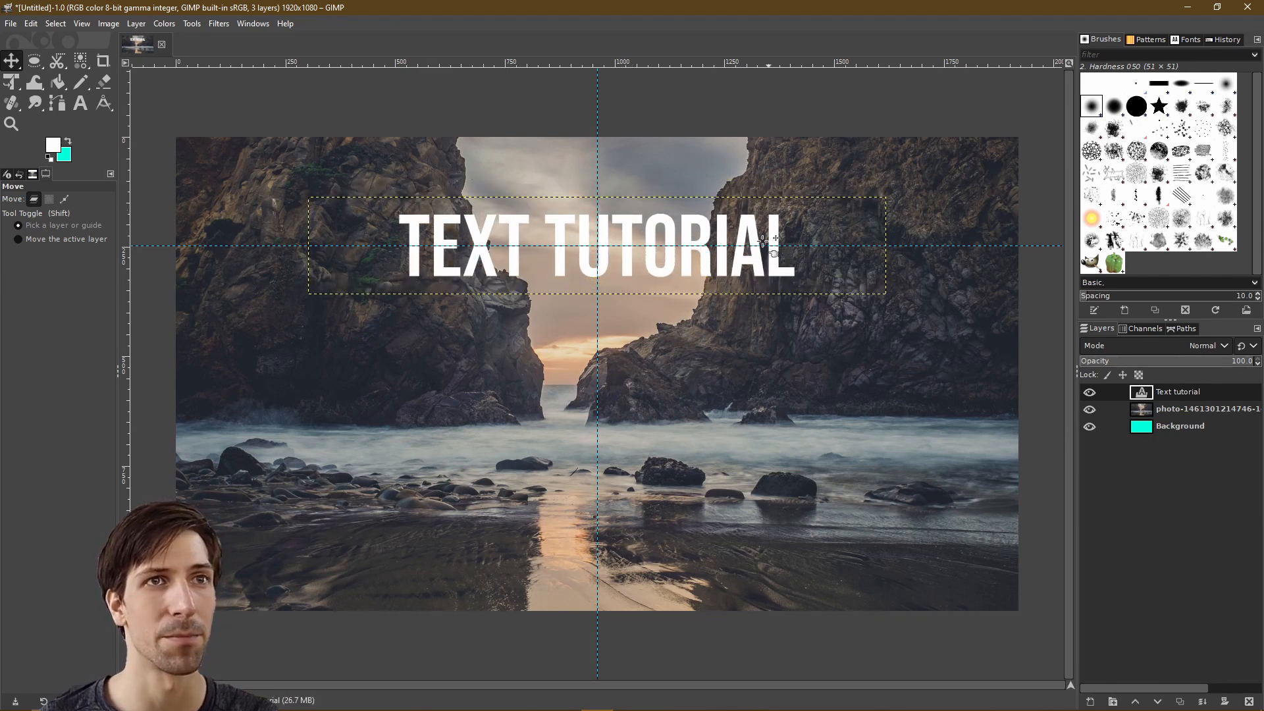
left_click_drag(794, 246, 795, 258)
left_click_drag(623, 232, 622, 243)
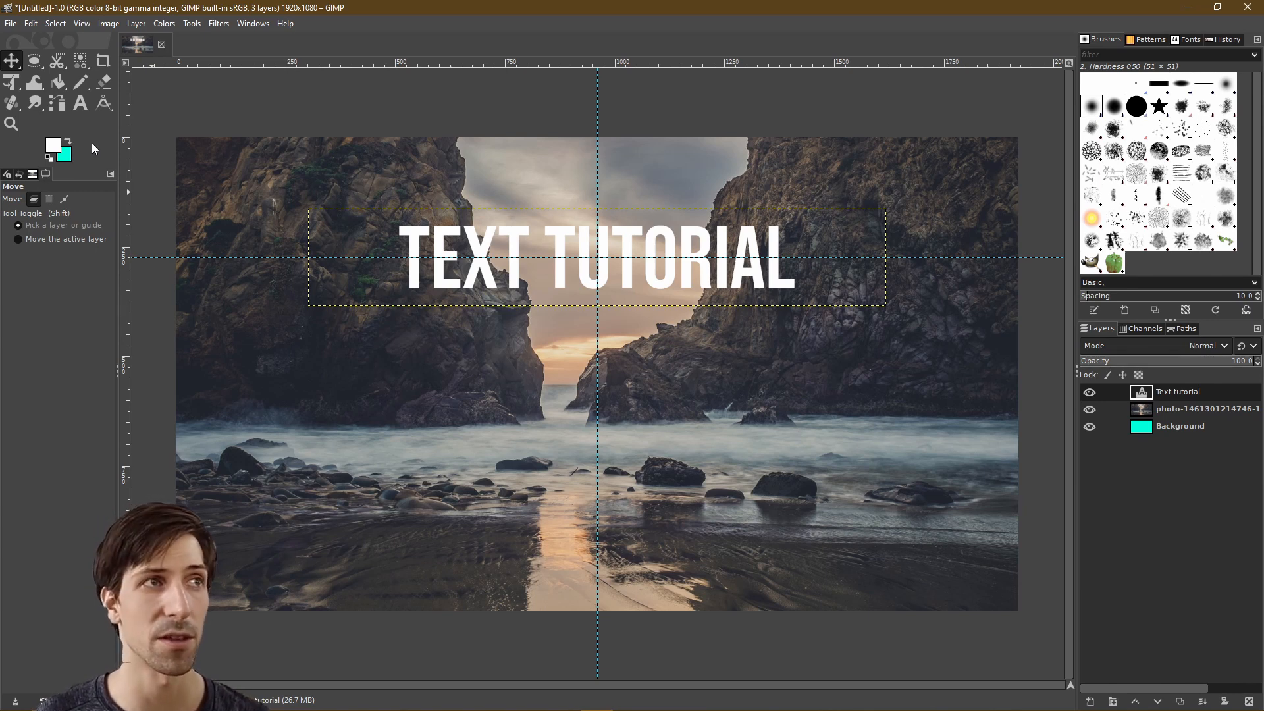
- Set the foreground color to black (000000)
left_click(53, 145)
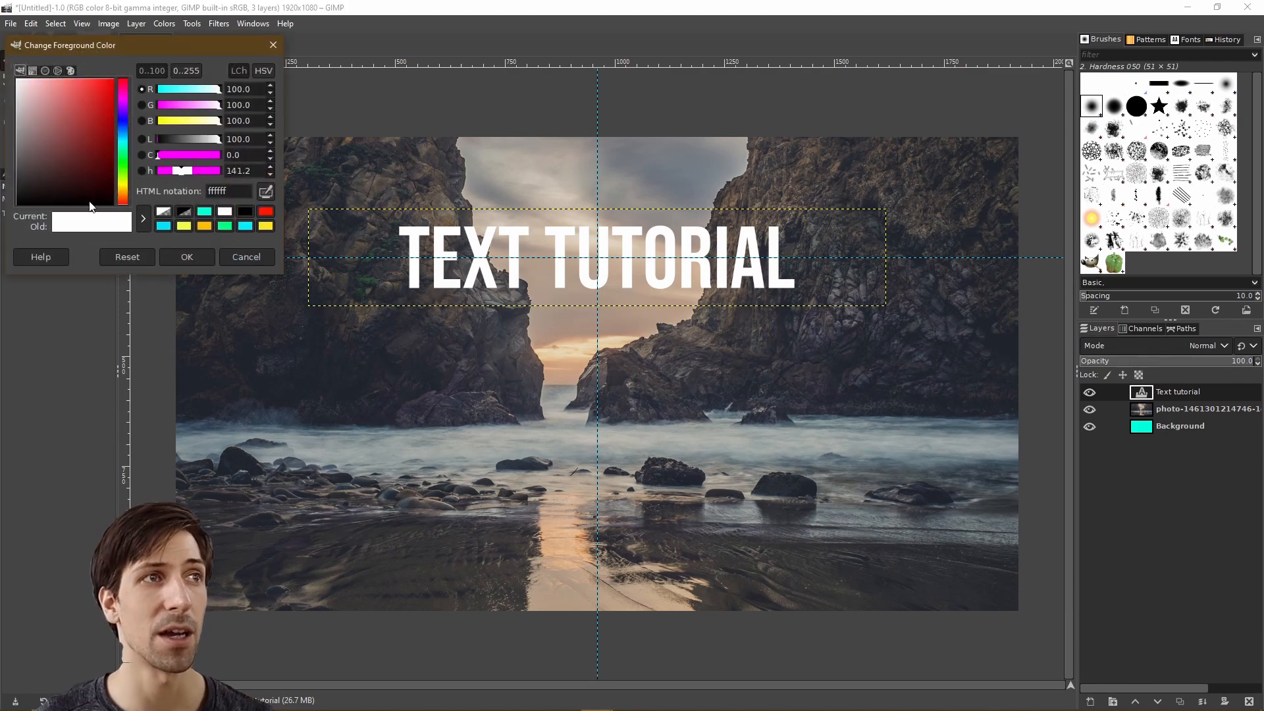
left_click(246, 215)
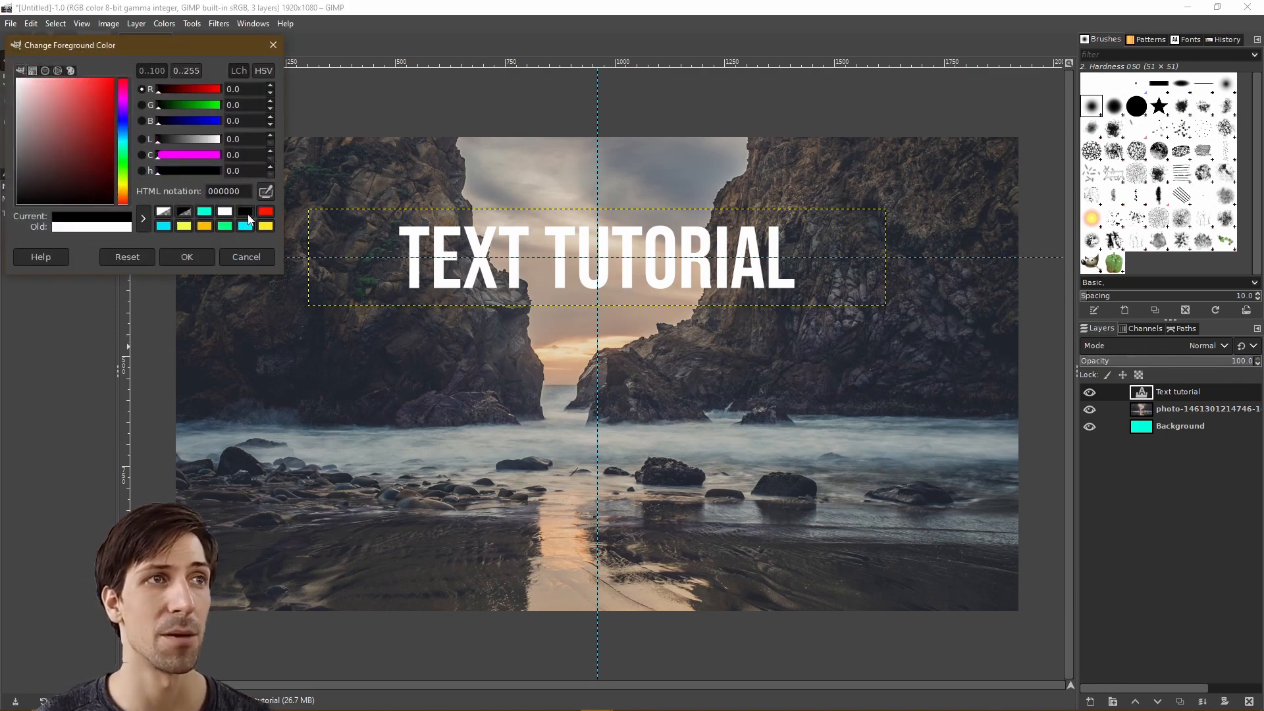
left_click_drag(50, 93, 46, 216)
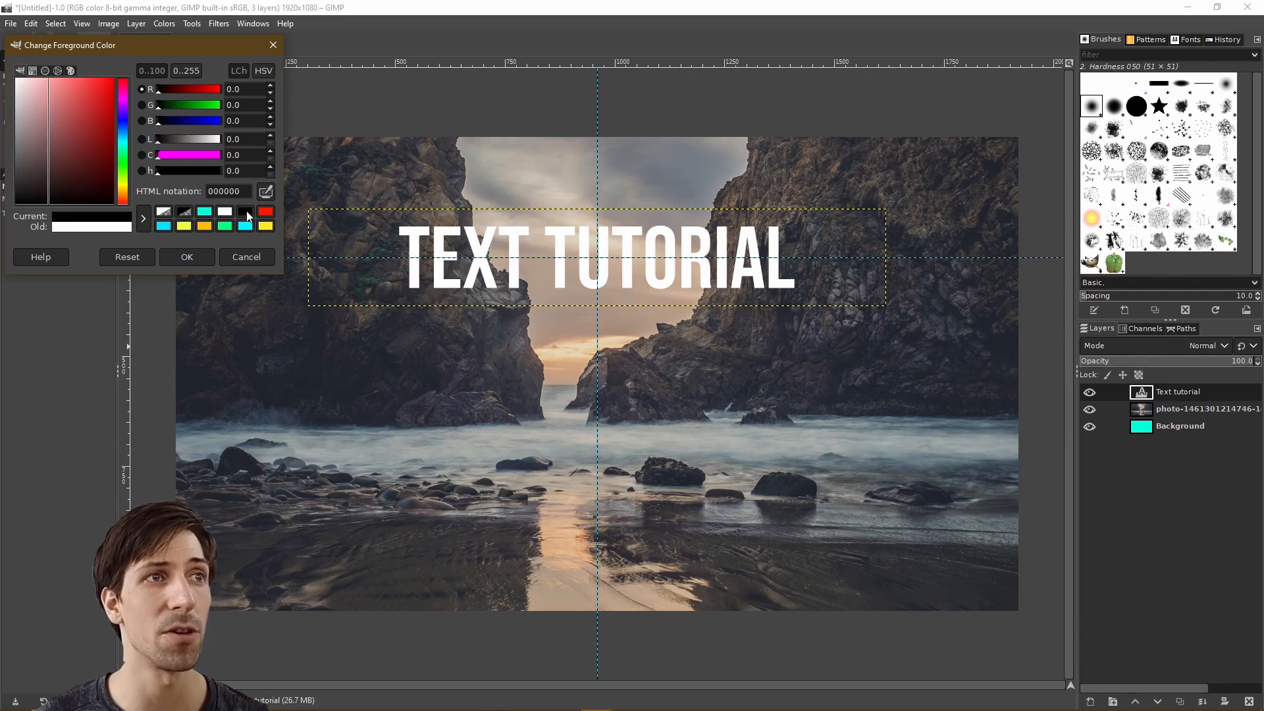
left_click(204, 260)
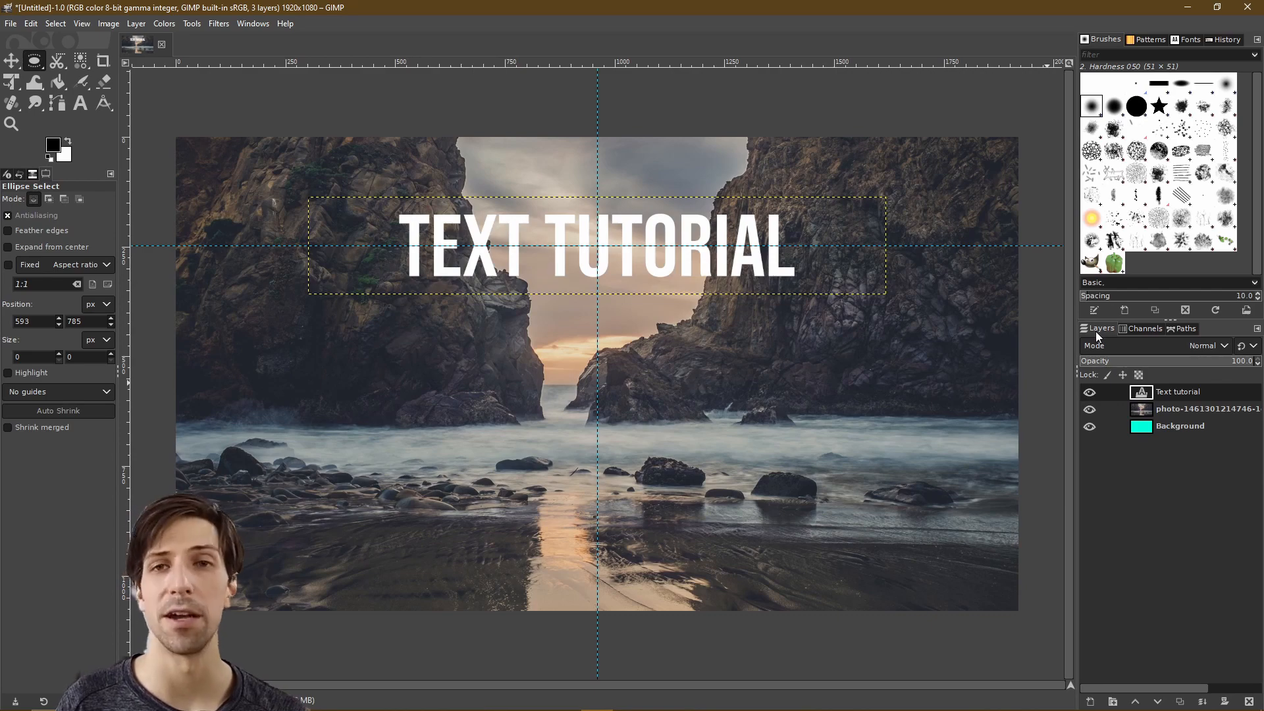
- Create a selection around the title's letters from the alpha of the "Text tutorial" layer
right_click(1176, 392)
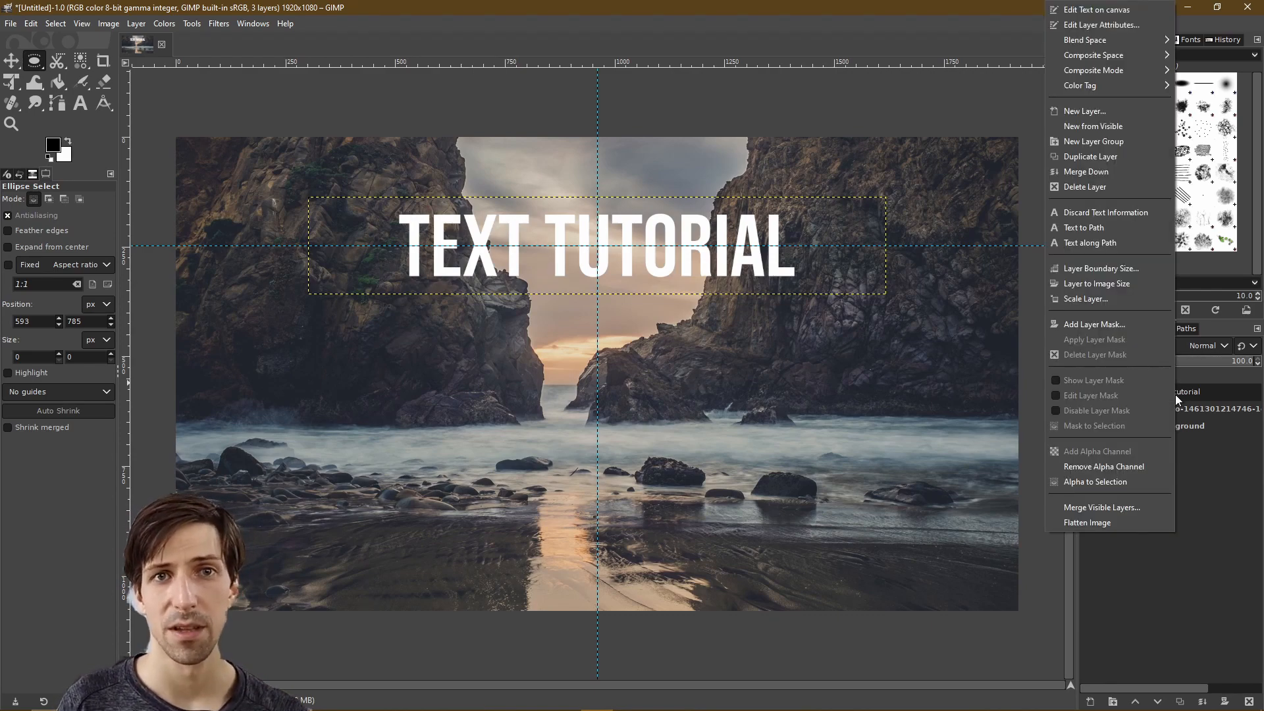
left_click(1147, 483)
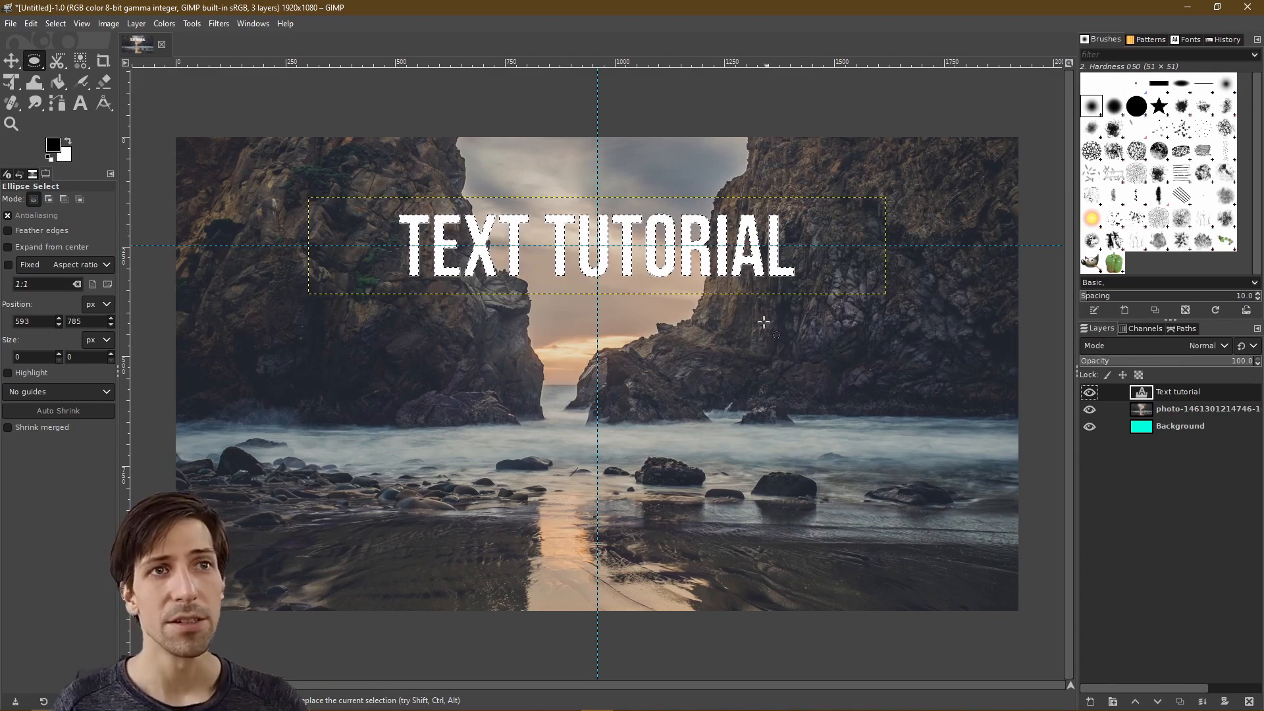
- Stroke the letter selection directly on the text layer with a solid-color line 6 px wide
right_click(681, 287)
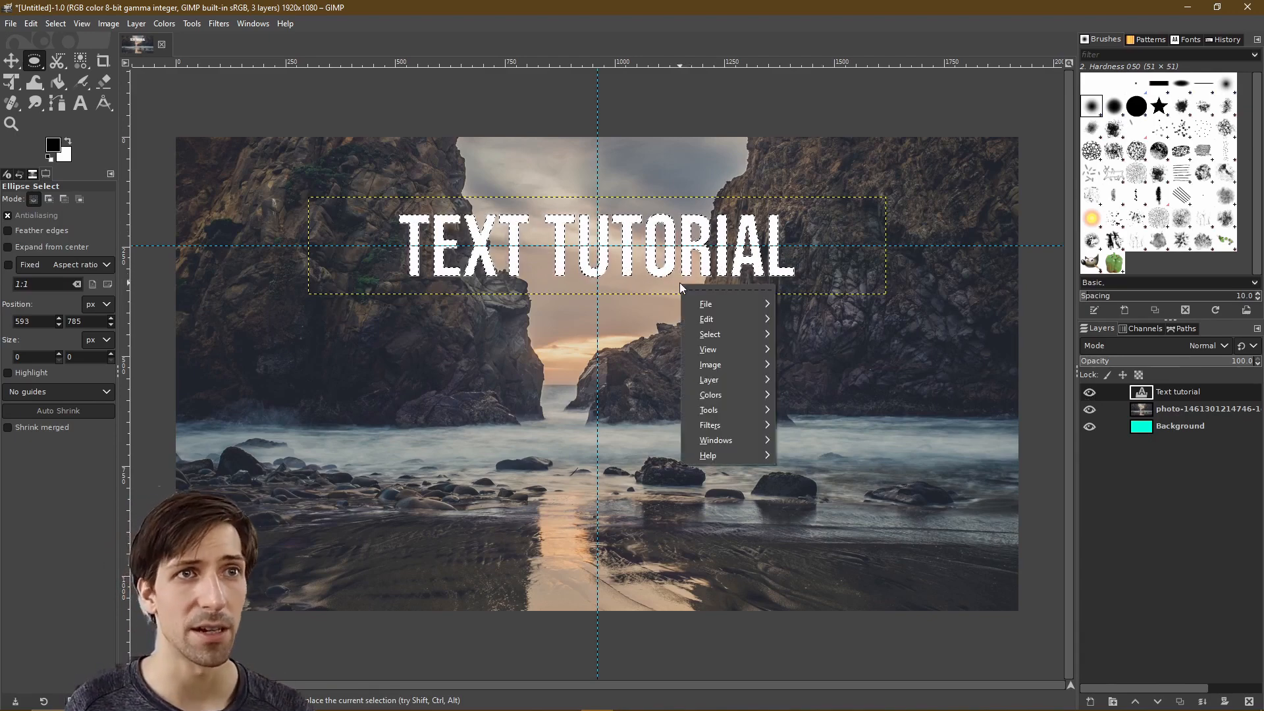
mouse_move(709, 320)
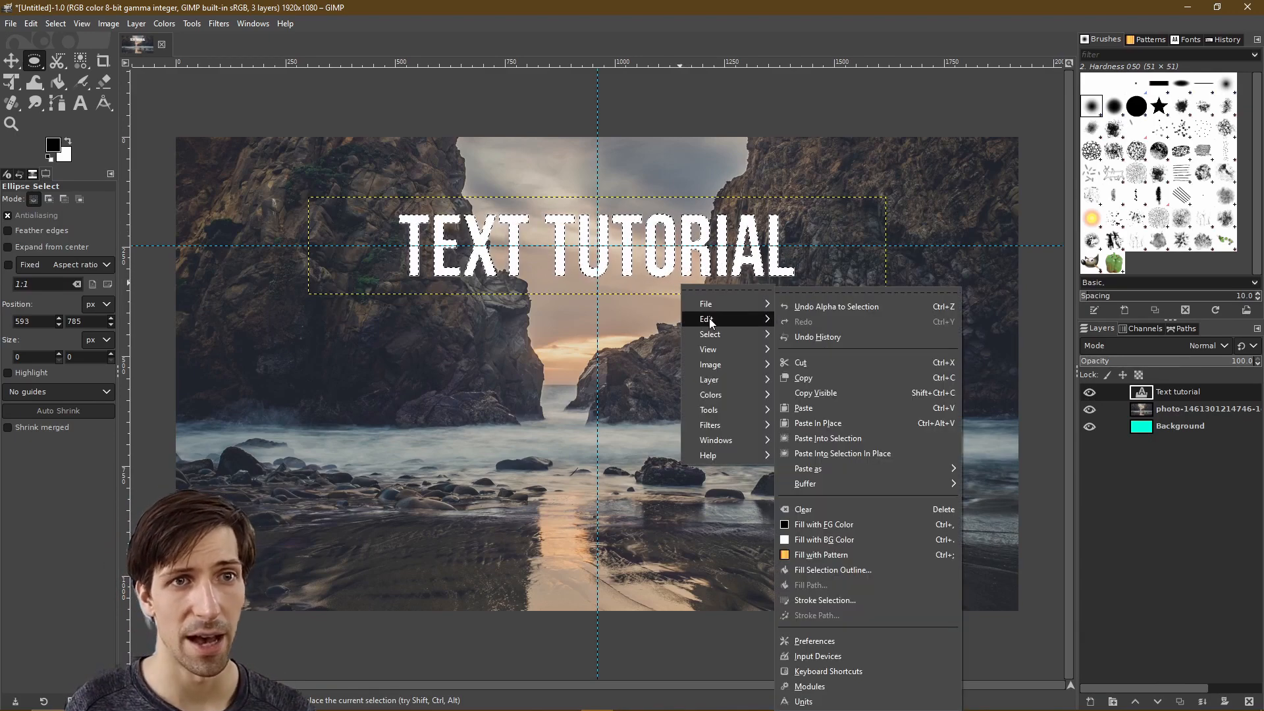
left_click(878, 601)
mouse_move(862, 476)
left_mouse_down()
mouse_move(850, 439)
mouse_move(723, 278)
mouse_move(680, 315)
left_mouse_up()
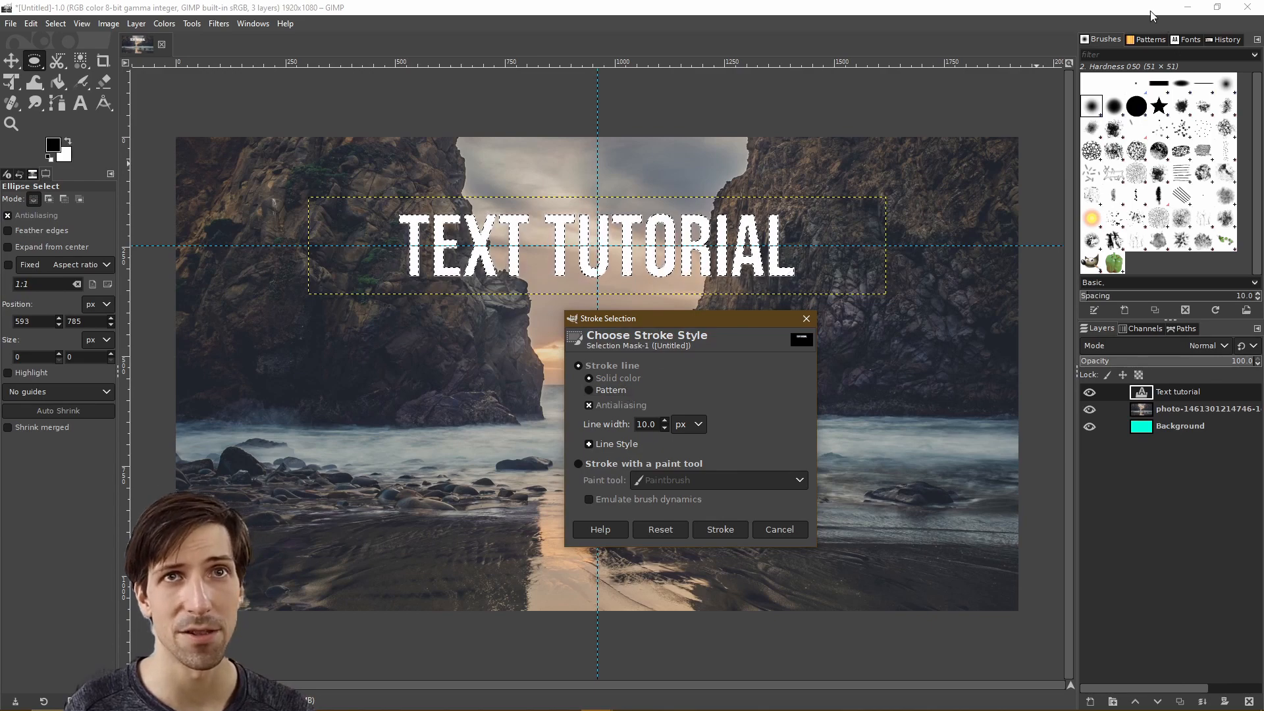
left_click(1152, 40)
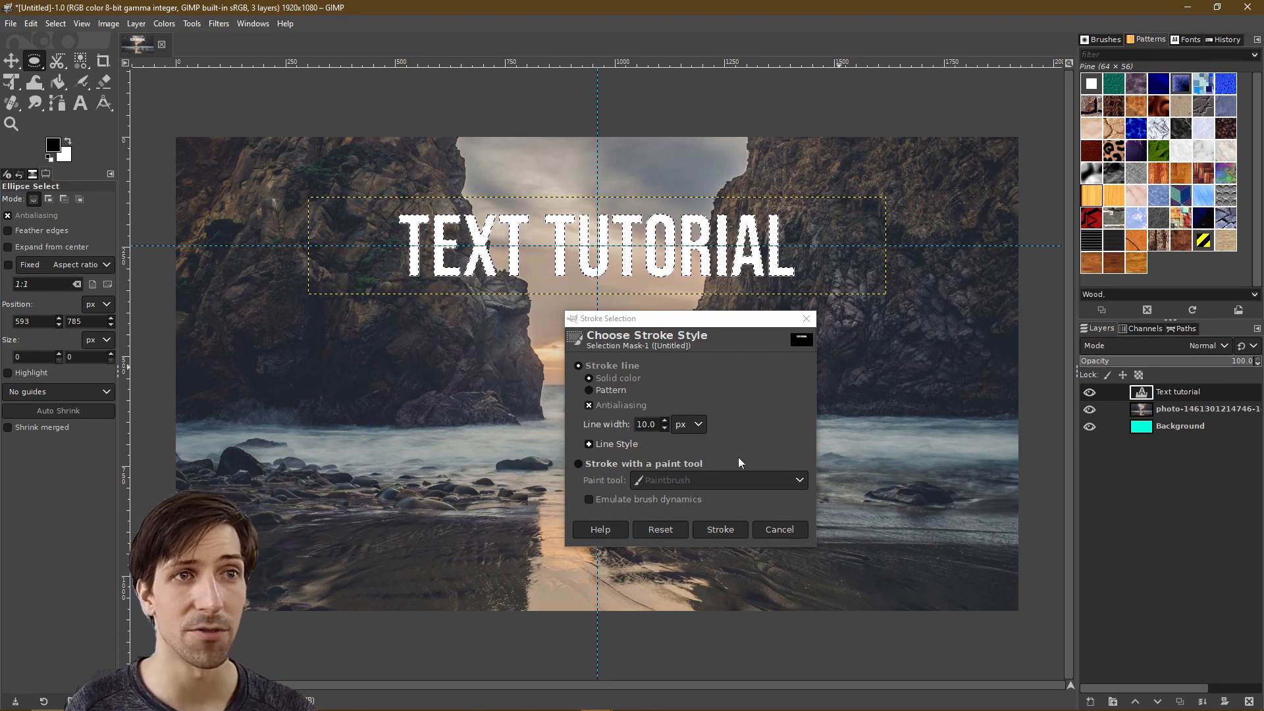
left_click(736, 336)
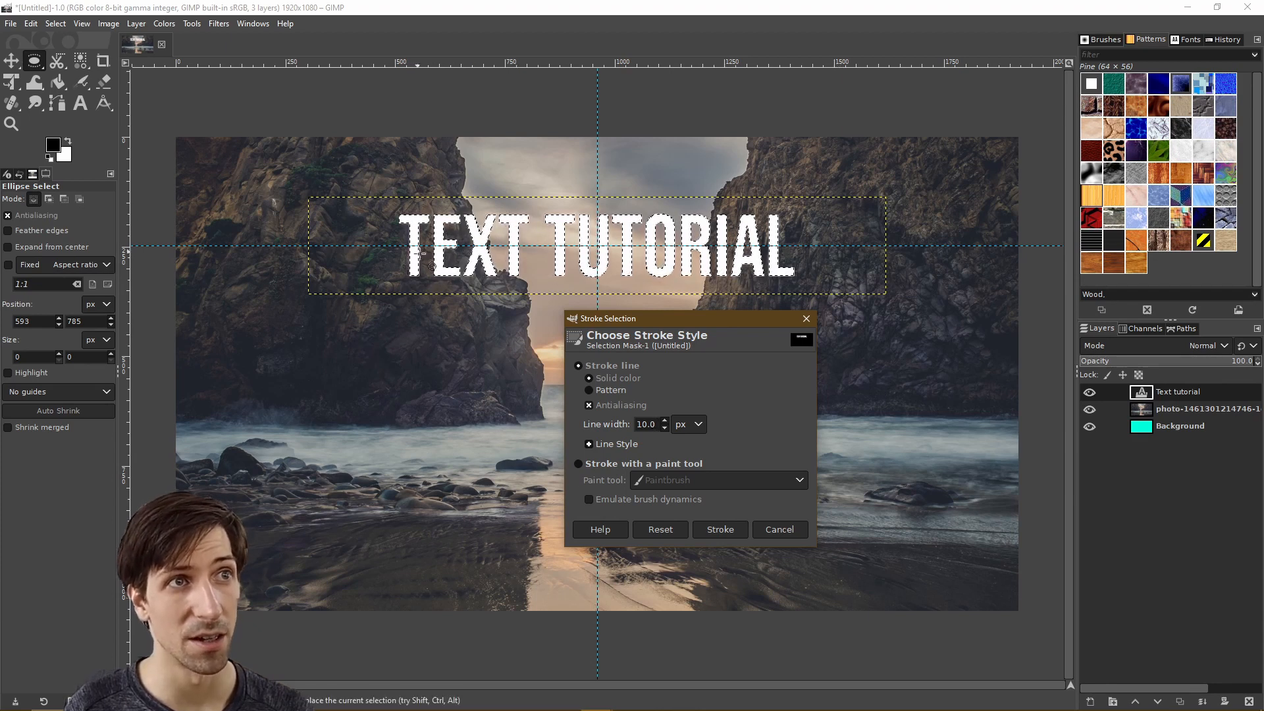
left_click(621, 422)
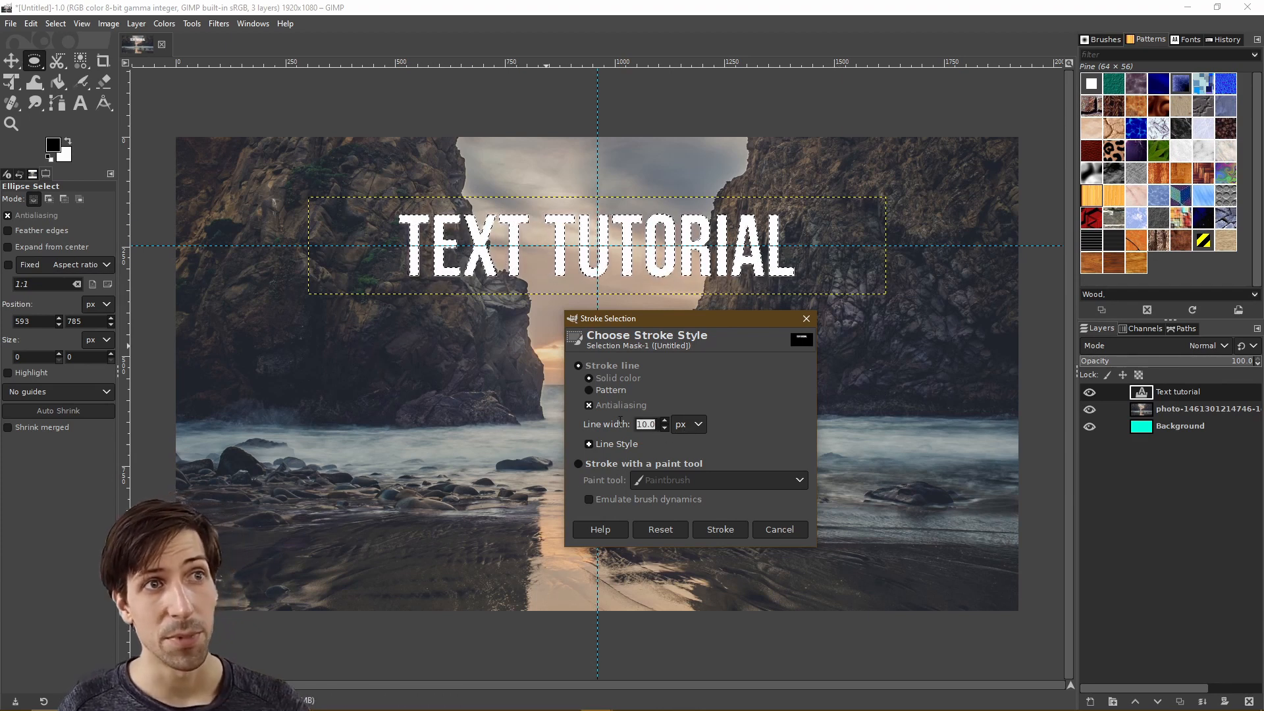
type("6")
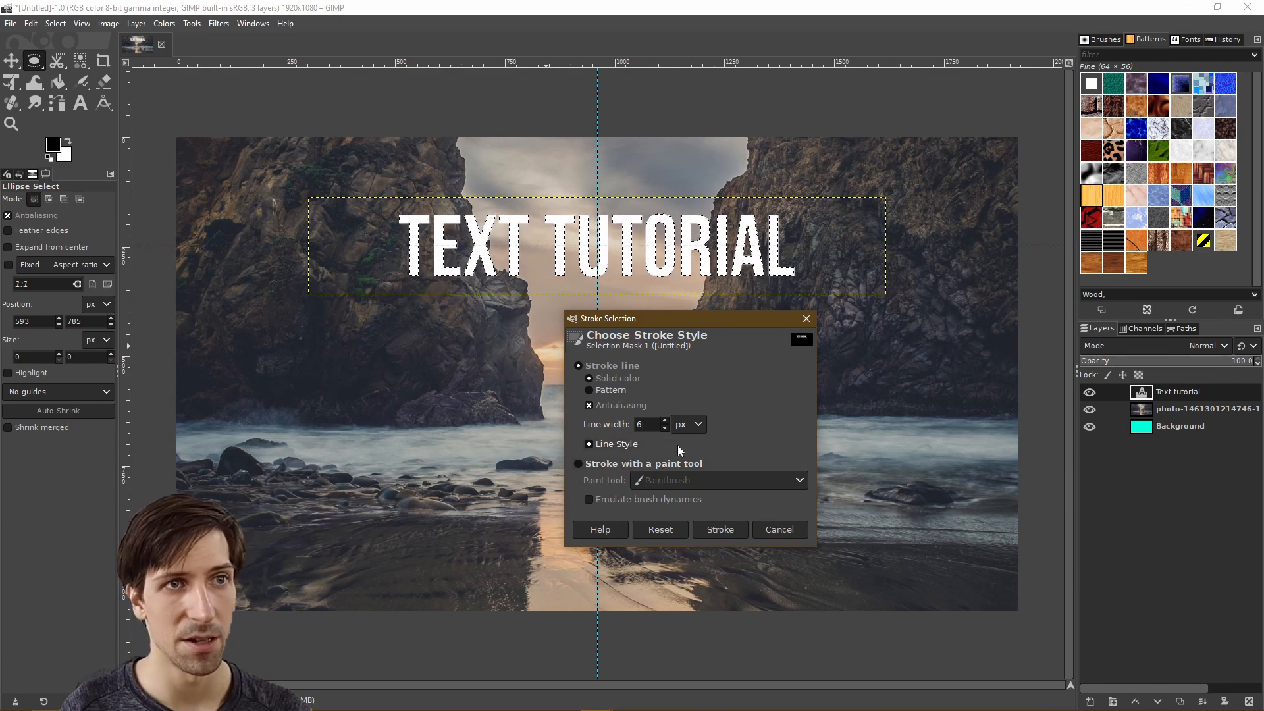
left_click(704, 527)
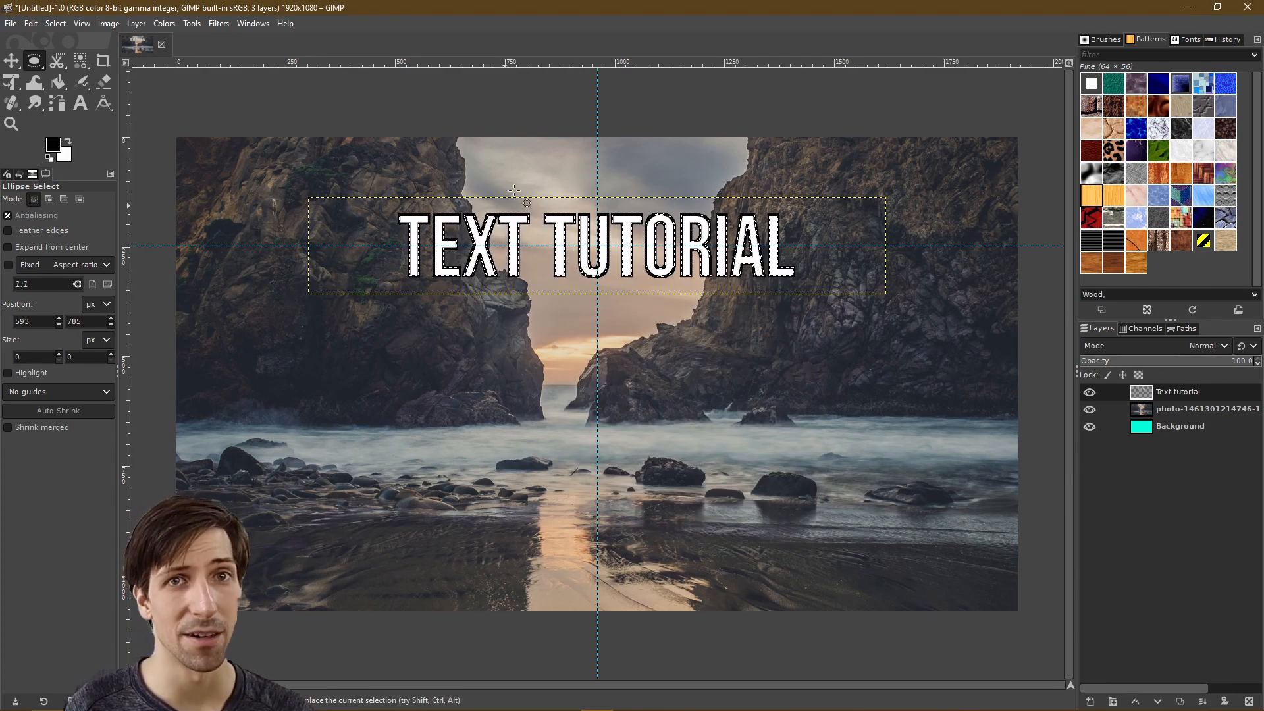
- Edit the stroked title with the Text tool, agreeing to discard the layer's modifications, and switch to the Ellipse Select tool
scroll(592, 270, "up", 2)
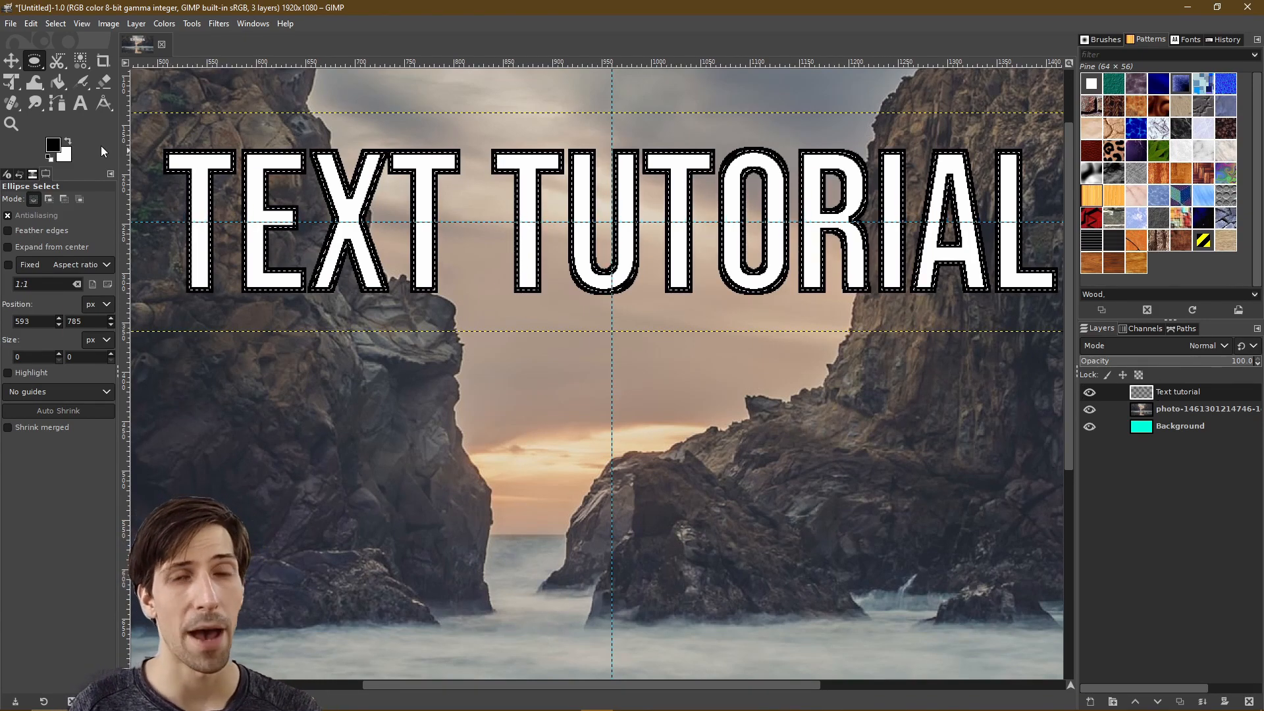
left_click(79, 103)
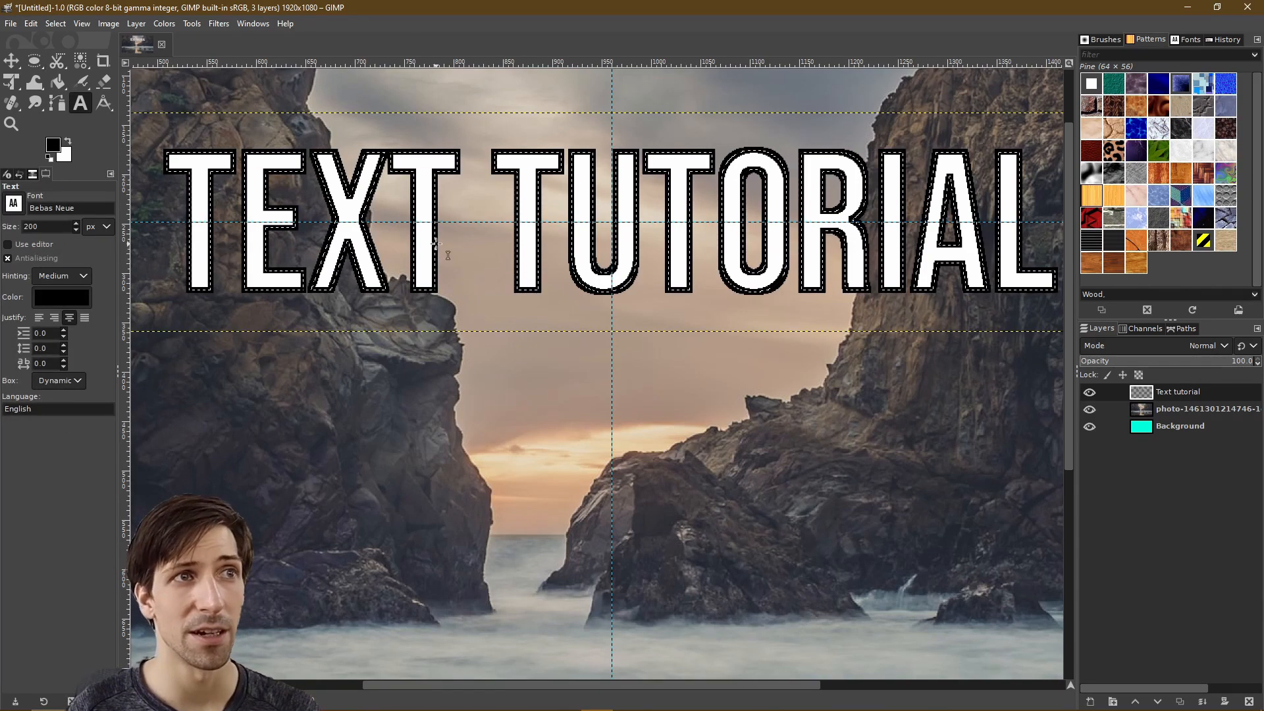
left_click(437, 196)
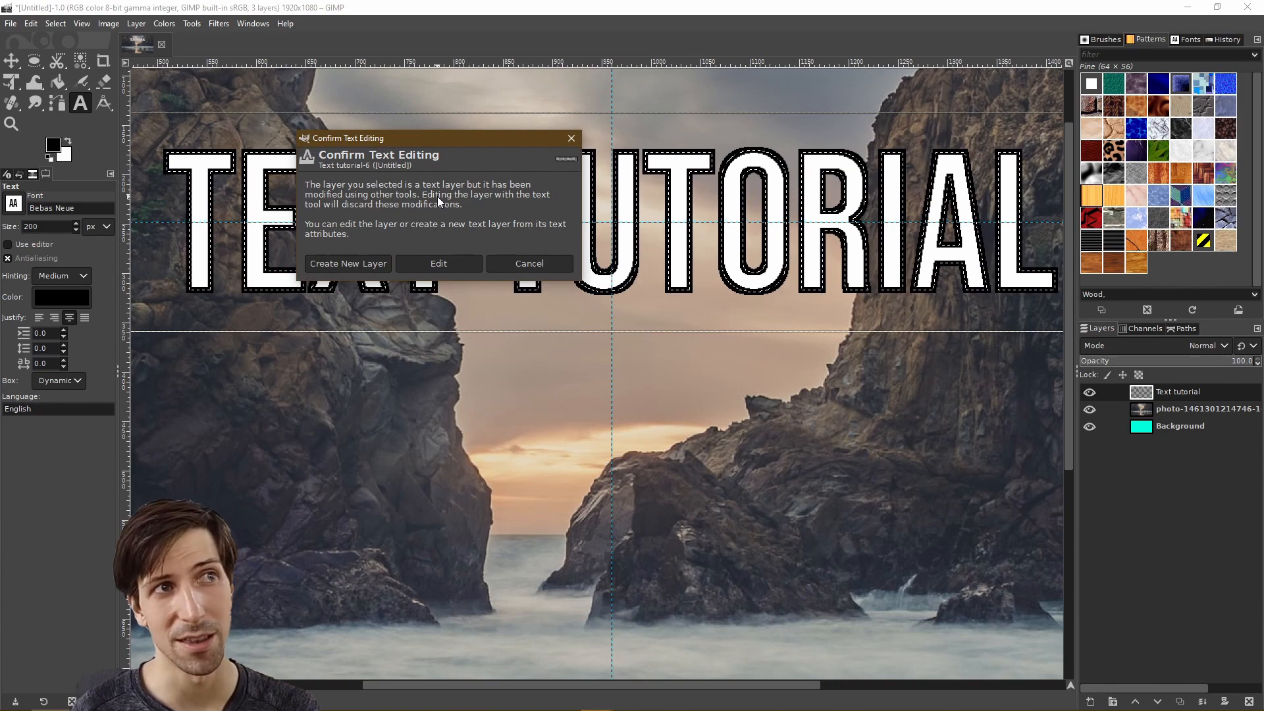
left_click(454, 262)
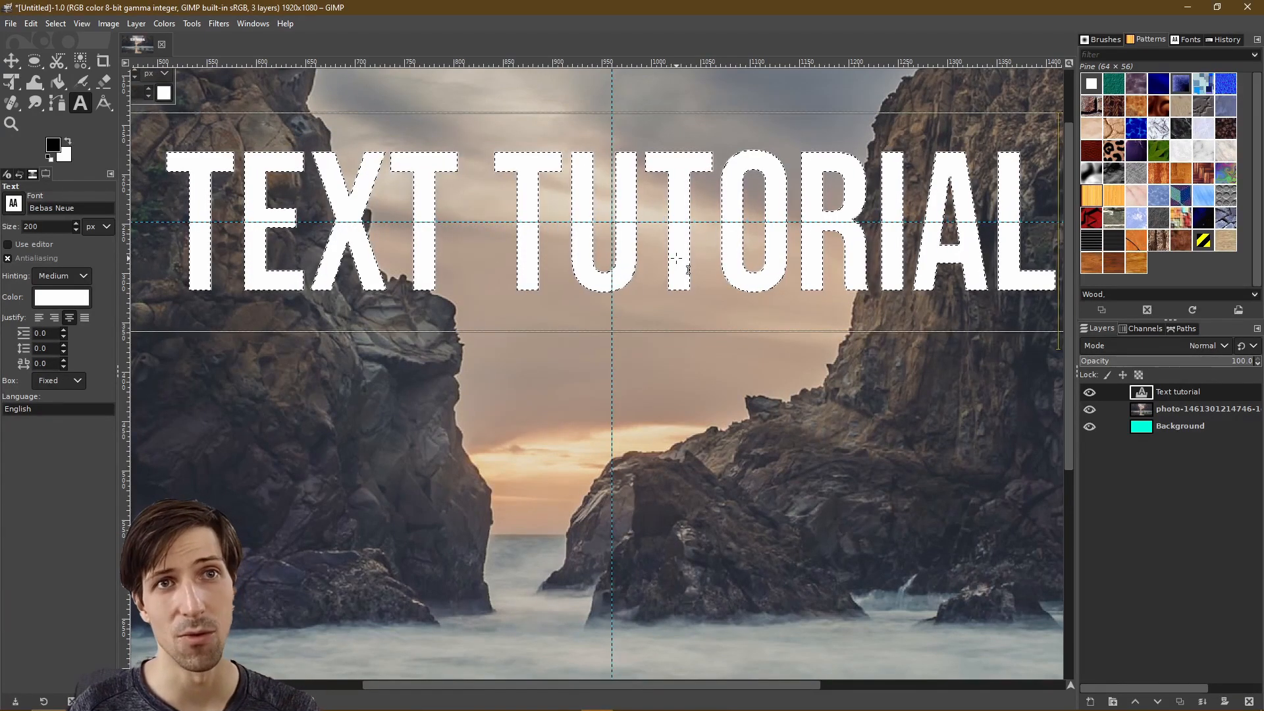
scroll(677, 258, "down", 1)
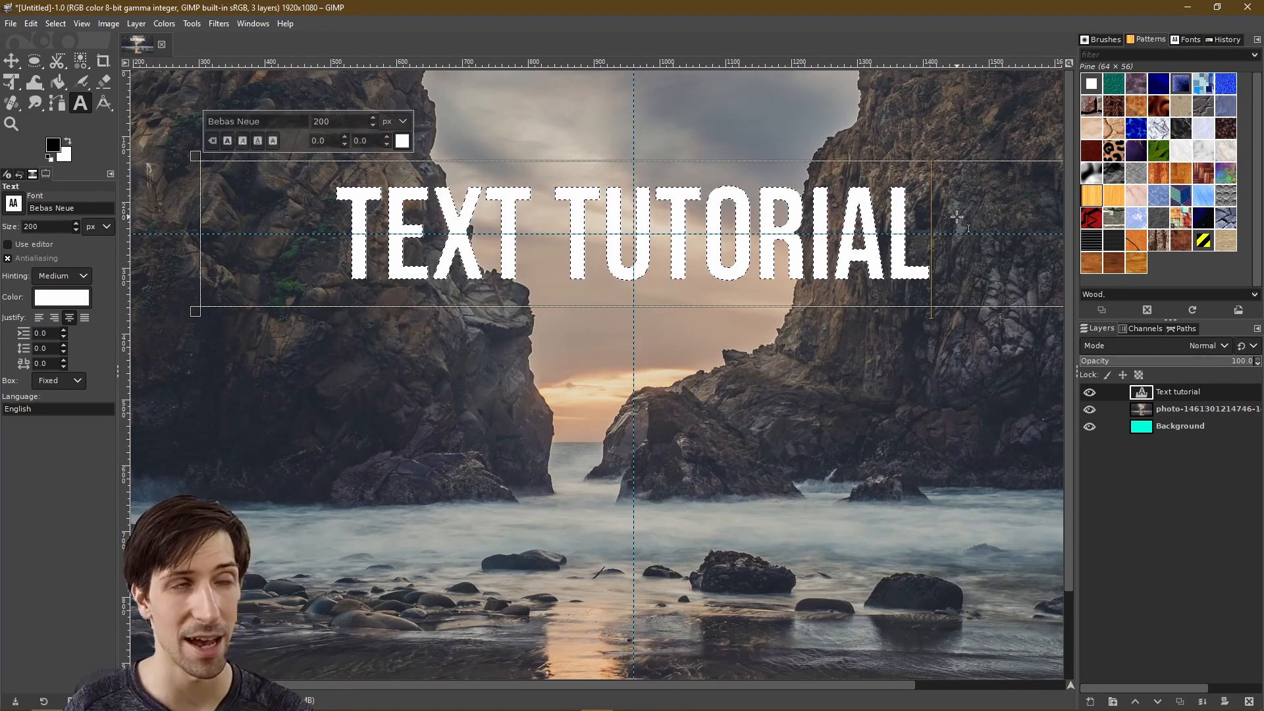
key("e")
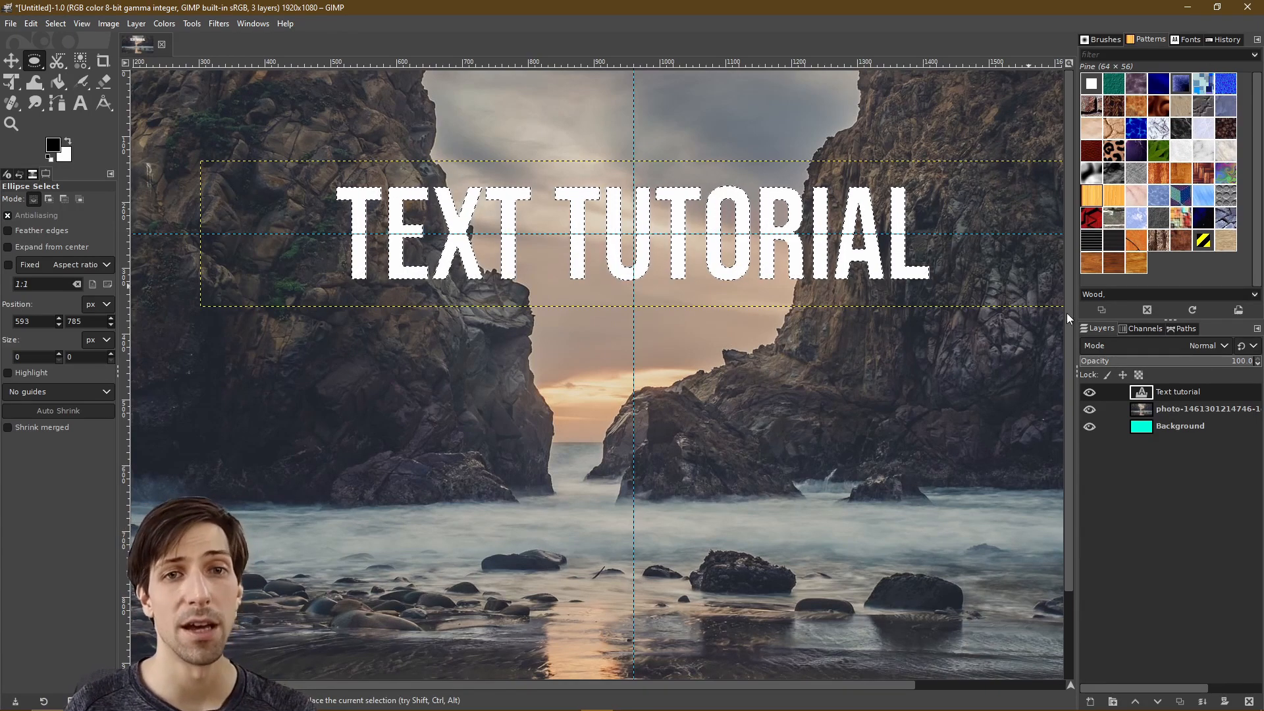
- Create a transparent 1920 × 1080 px layer named "Stroke" above the "Text tutorial" layer
left_click(1089, 701)
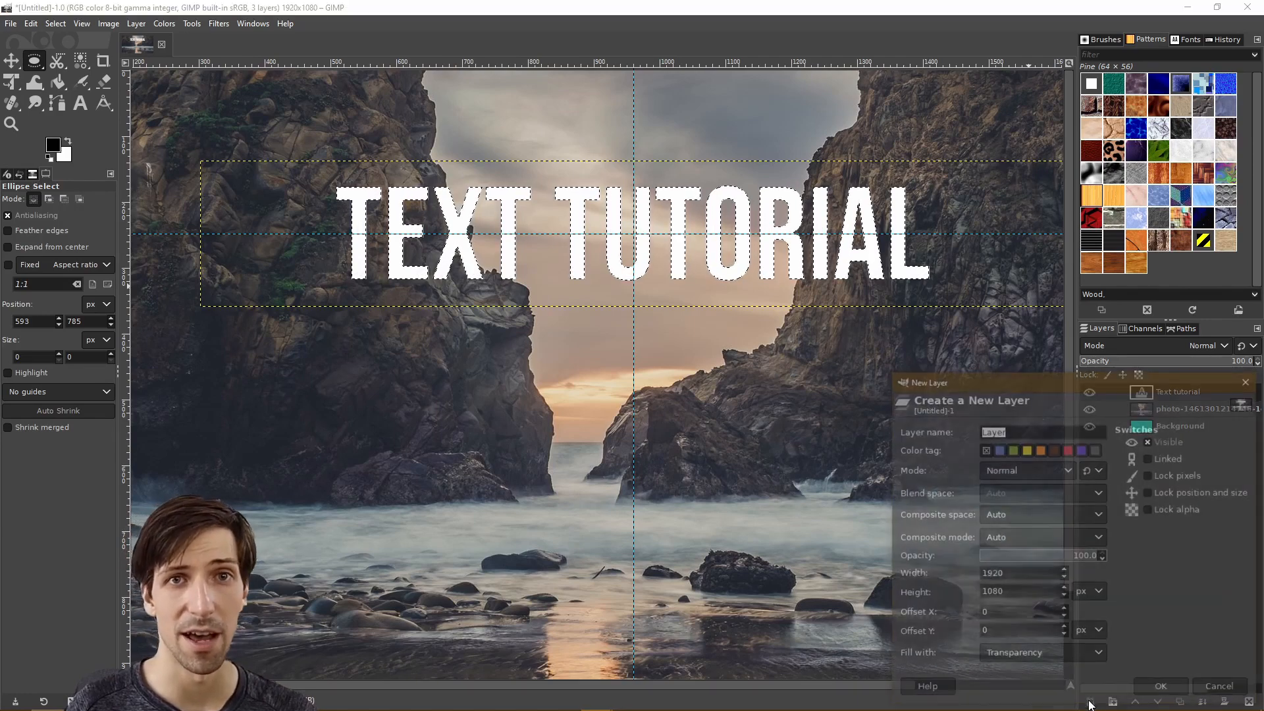
type("Str")
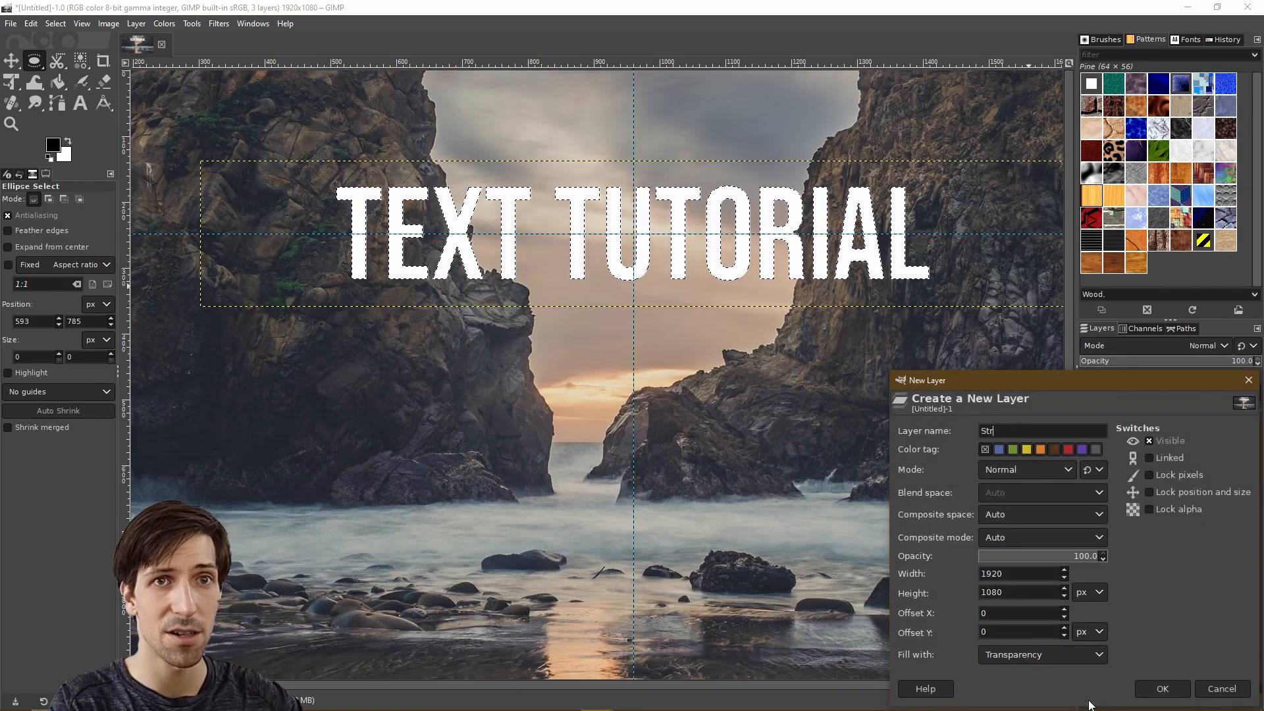
type("oke")
left_click(1162, 688)
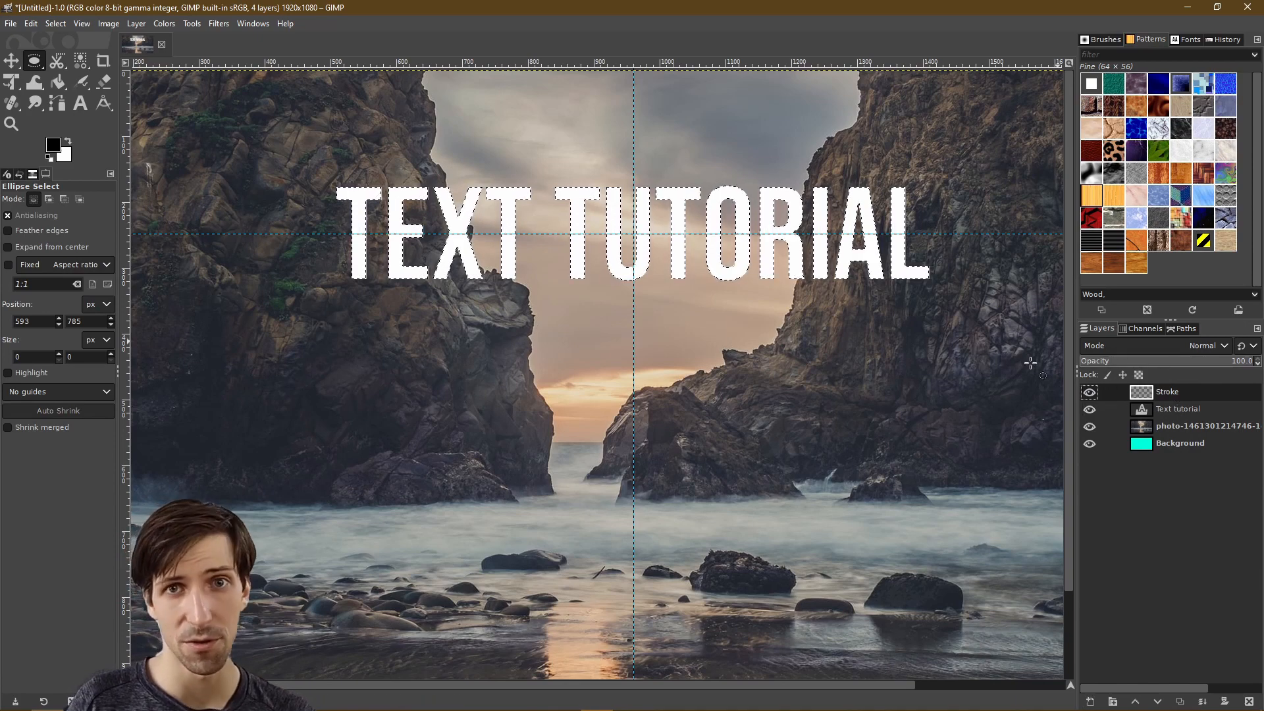
- Stroke the letter selection on the "Stroke" layer with a solid-color line 6 px wide, and clear the selection
right_click(633, 222)
mouse_move(672, 251)
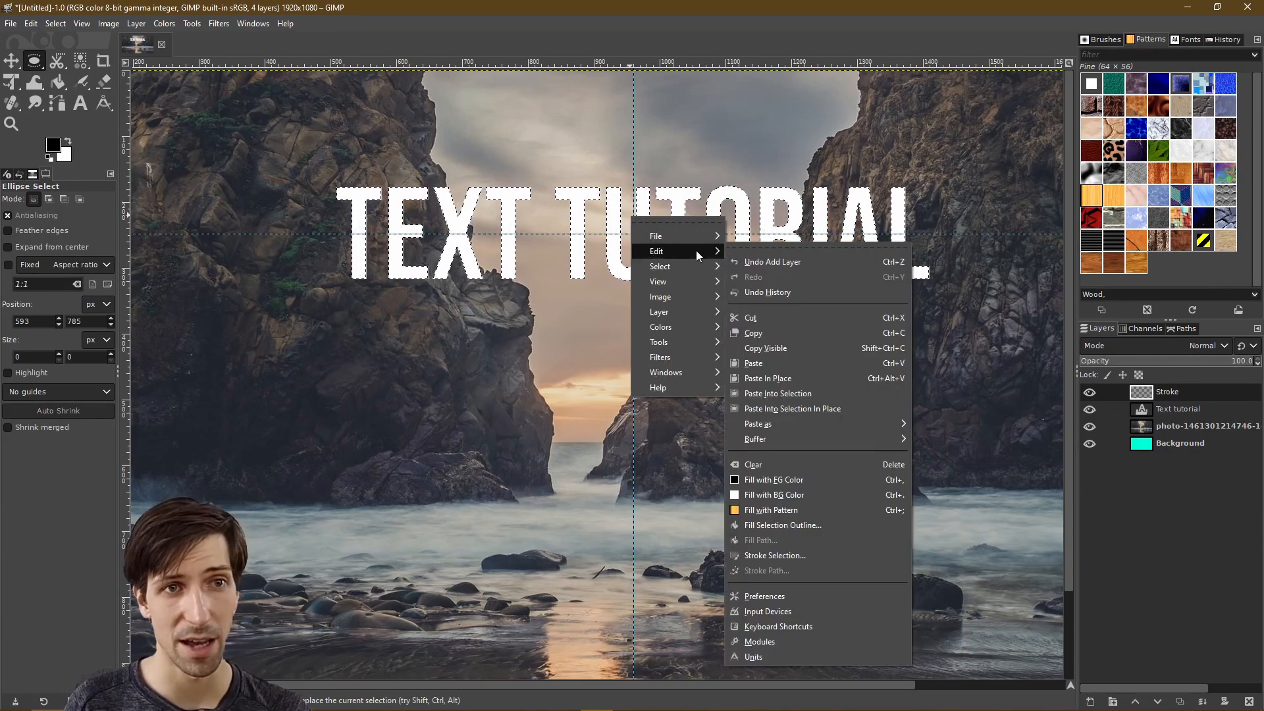
left_click(834, 559)
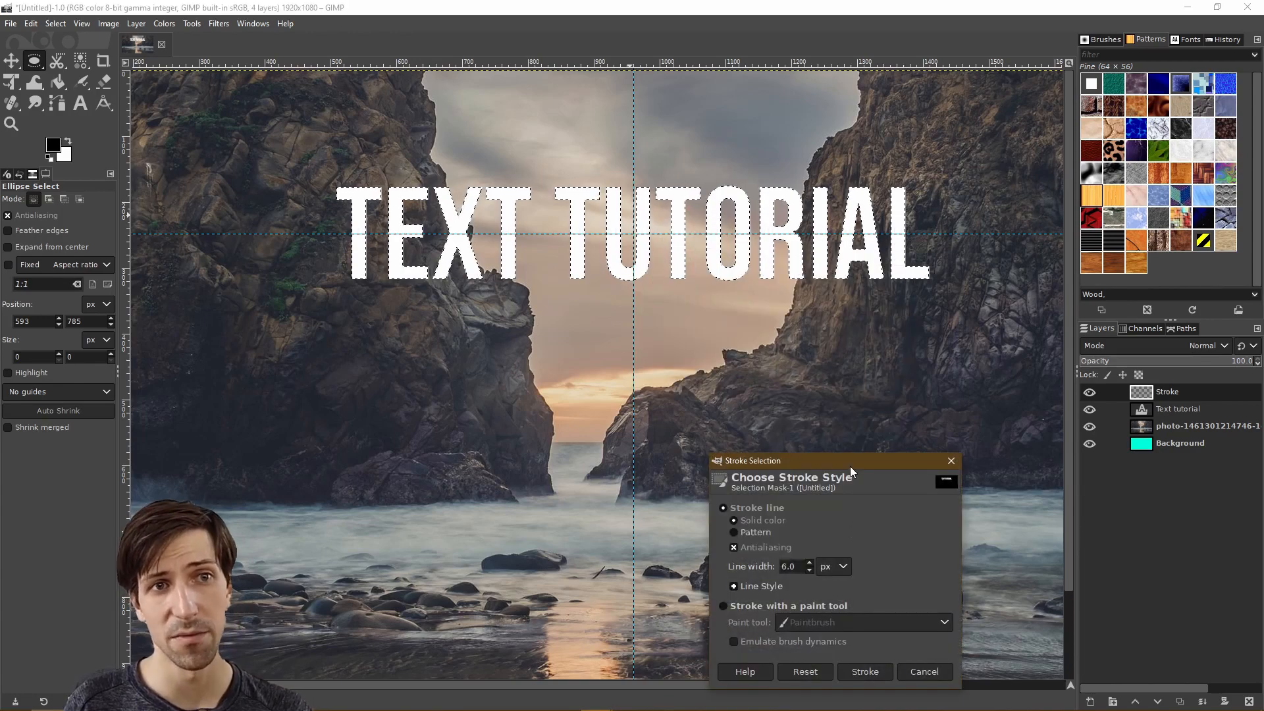
left_click_drag(851, 466, 773, 304)
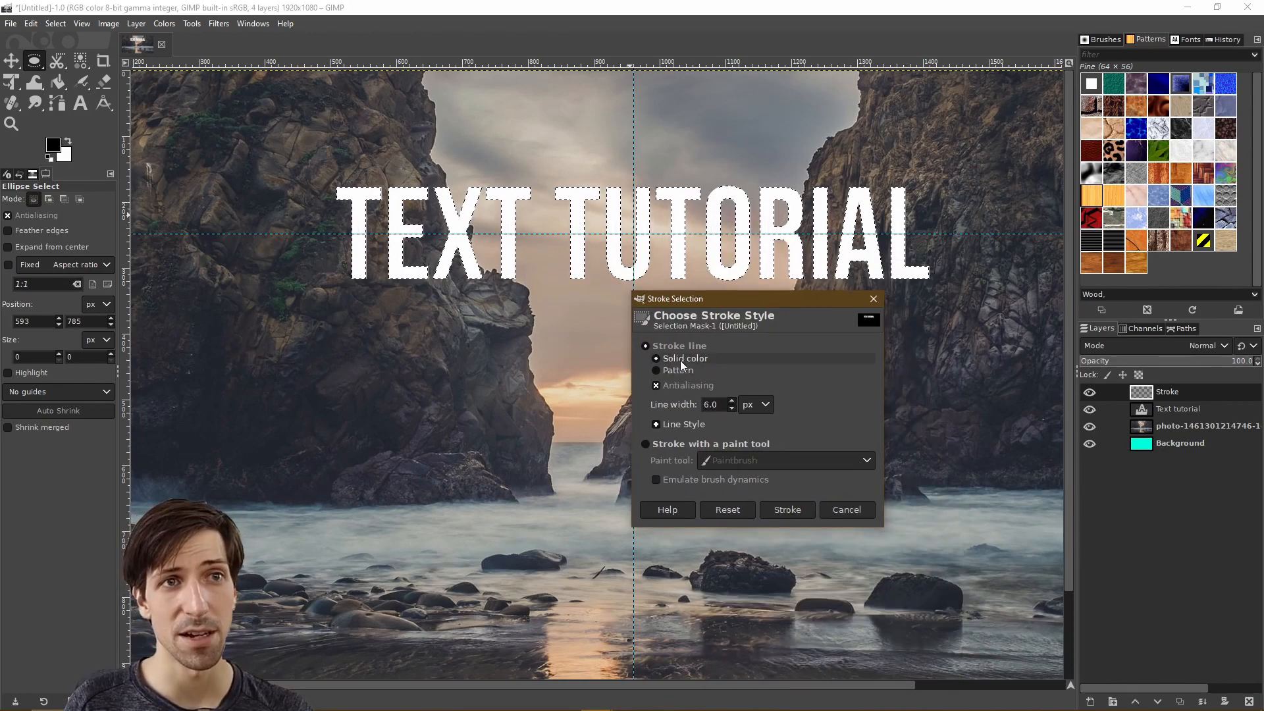
left_click(784, 509)
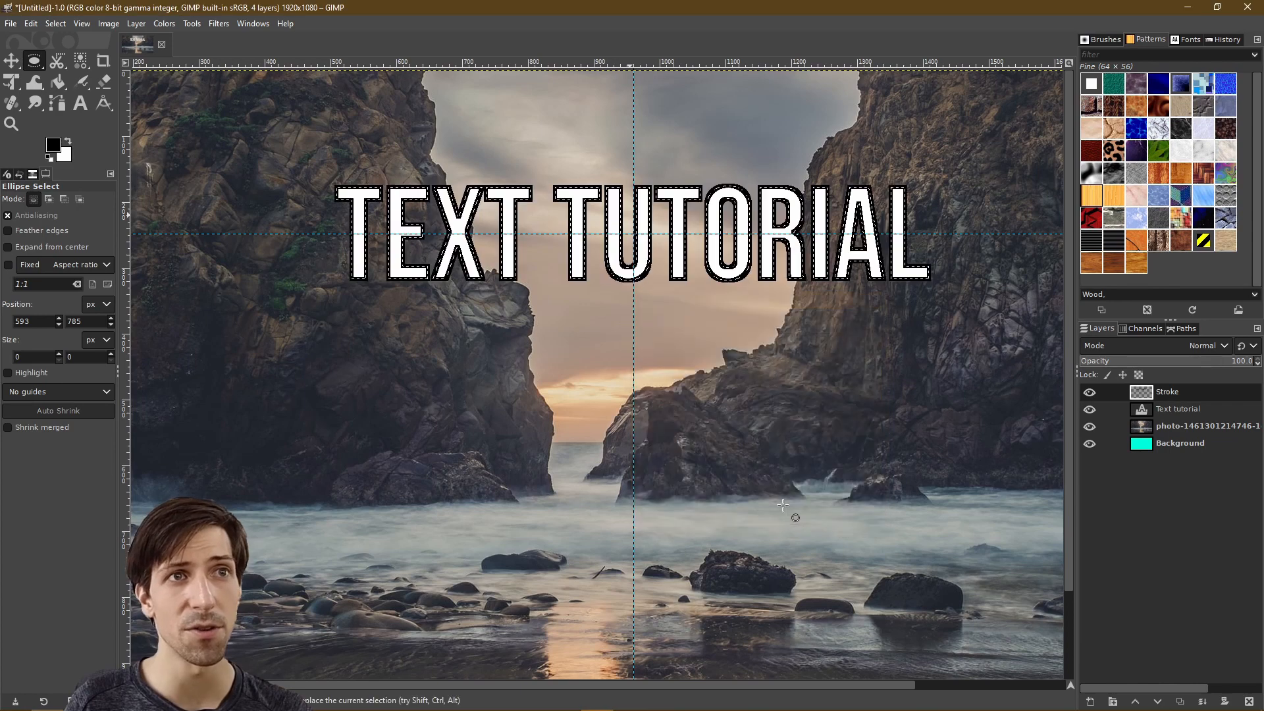
left_click(367, 323)
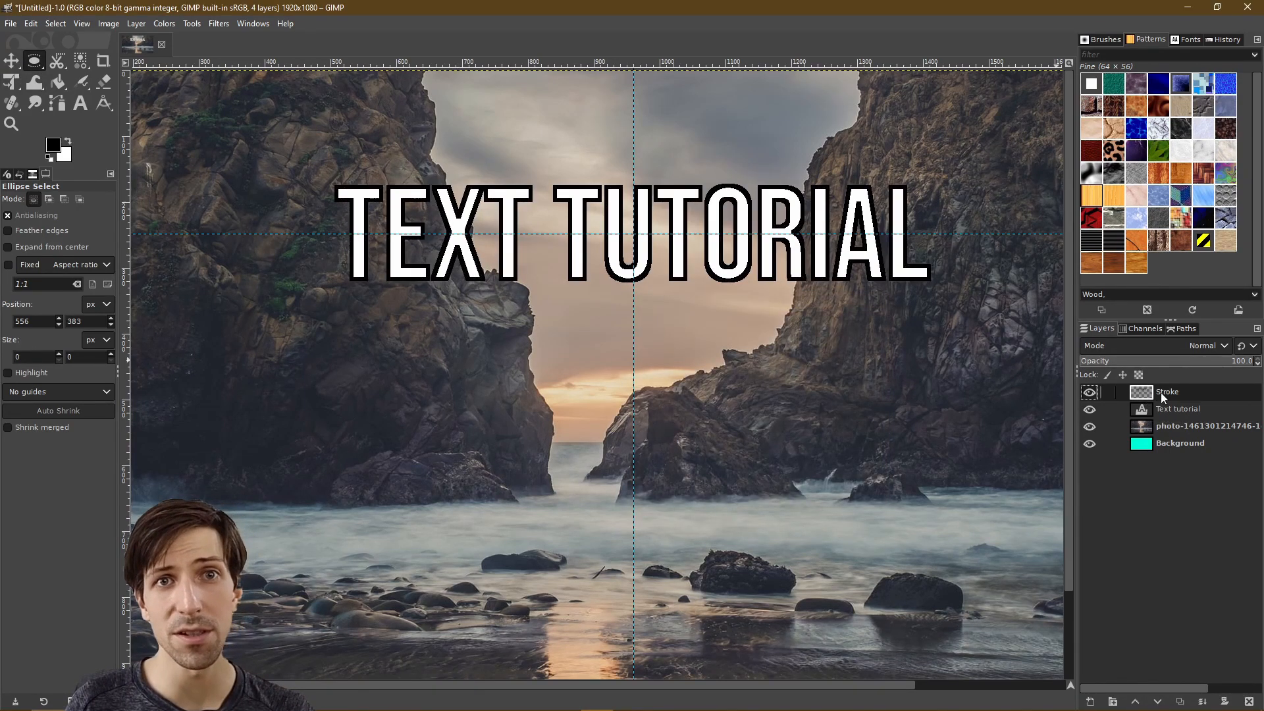
- Reorder the layers so that "Stroke" lies directly beneath "Text tutorial"
left_click_drag(1151, 393, 1147, 414)
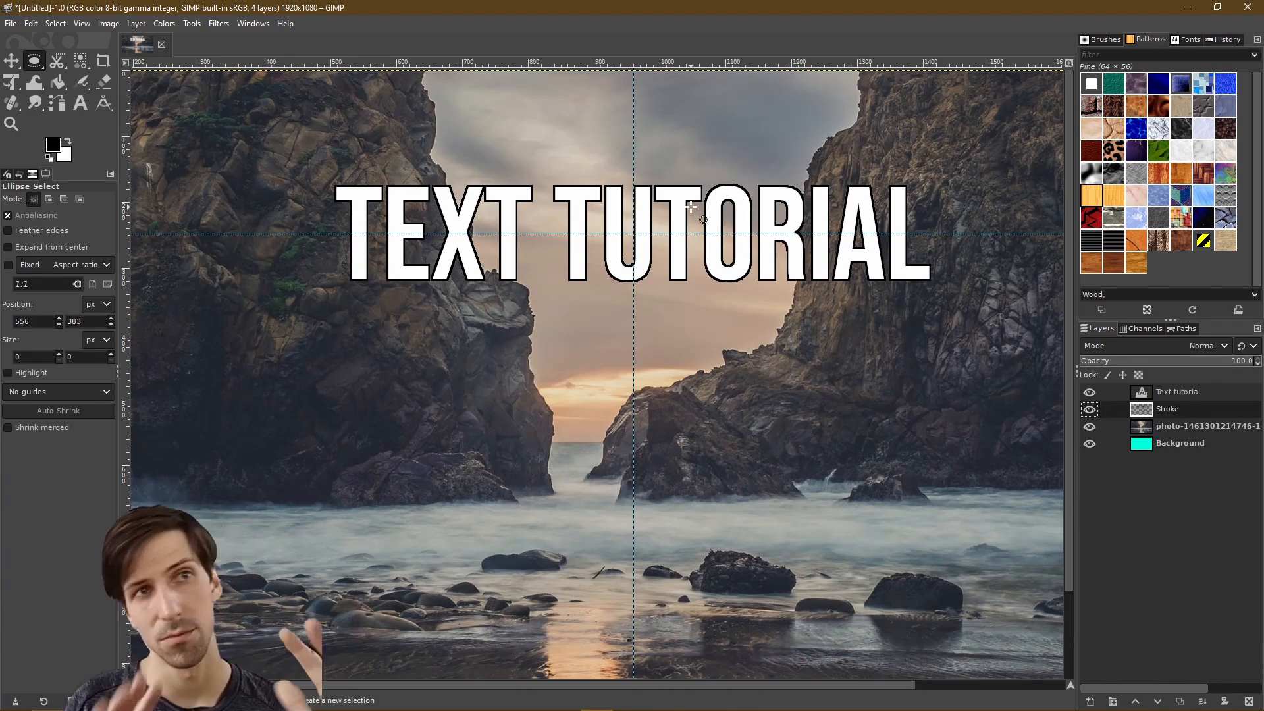
scroll(674, 204, "down", 1)
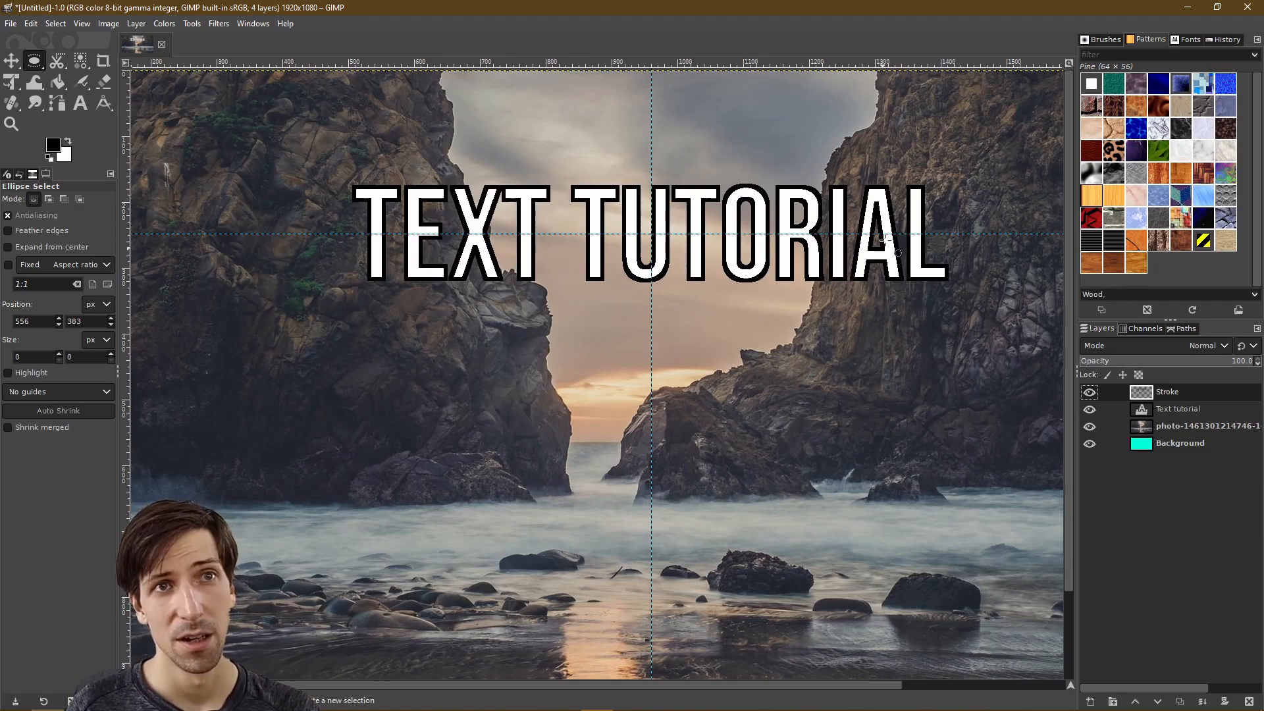
mouse_move(1146, 391)
left_mouse_down()
mouse_move(1148, 419)
mouse_move(1155, 398)
left_mouse_up()
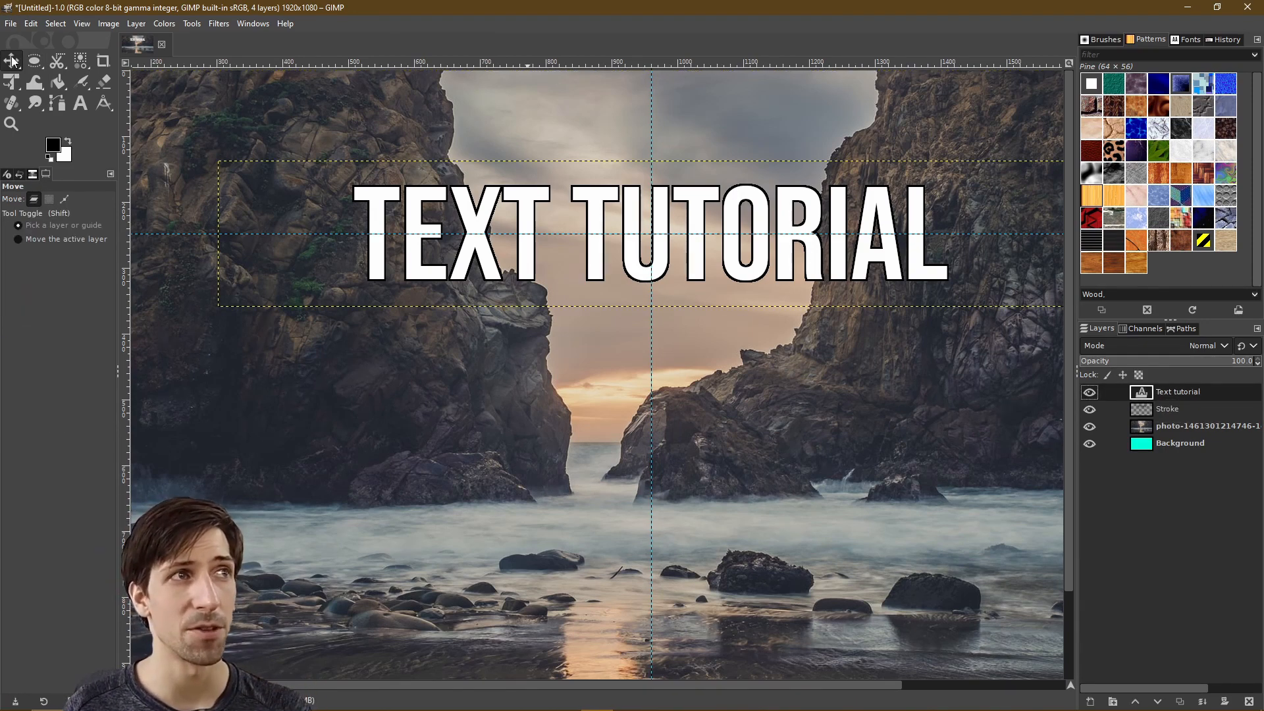
- Try moving the "Text tutorial" layer on its own with the Move tool, and undo the move
mouse_move(706, 195)
left_mouse_down()
mouse_move(672, 221)
mouse_move(694, 220)
left_mouse_up()
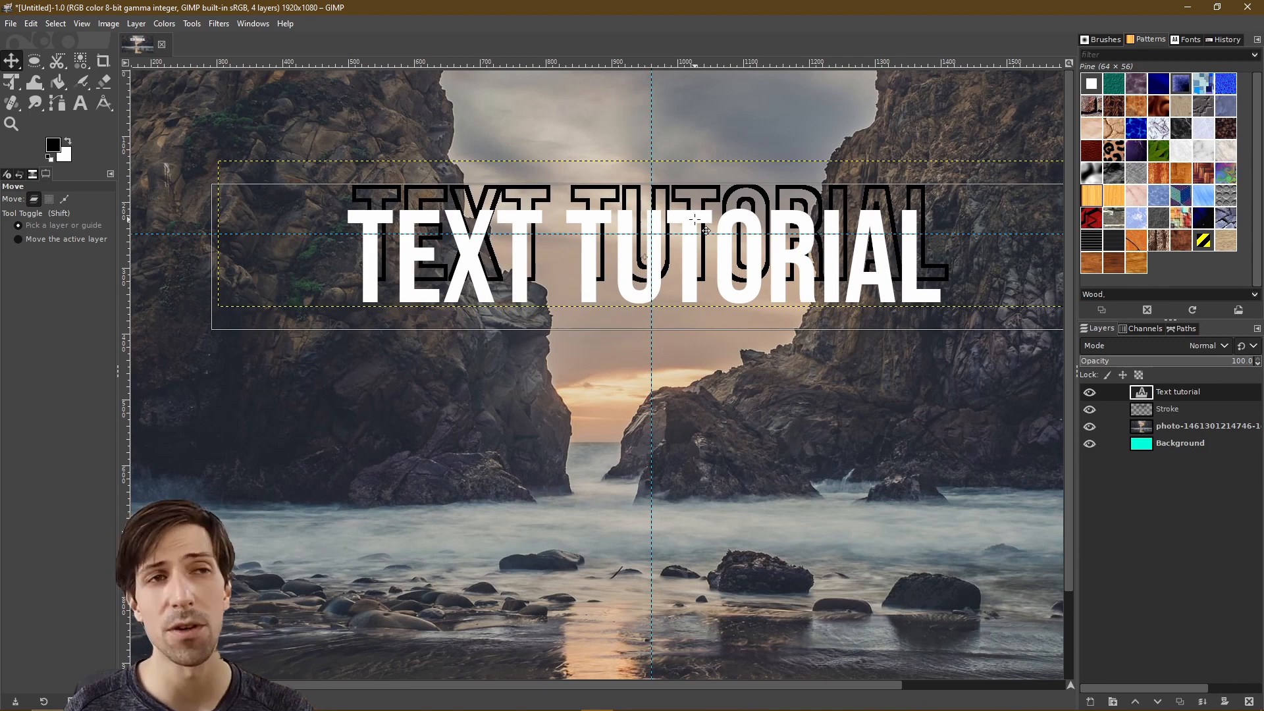
left_click_drag(695, 219, 695, 219)
key("ctrl+z")
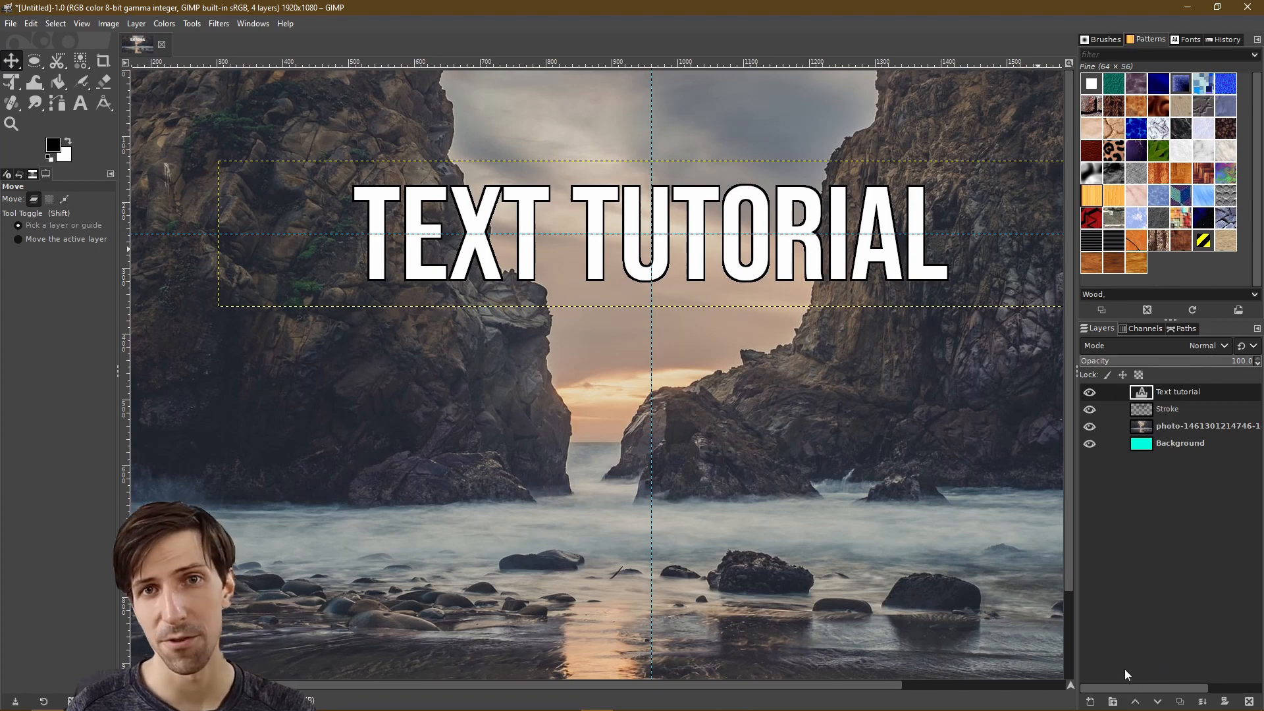
- Create a layer group above the "Text tutorial" layer and name it "Text"
left_click(1113, 701)
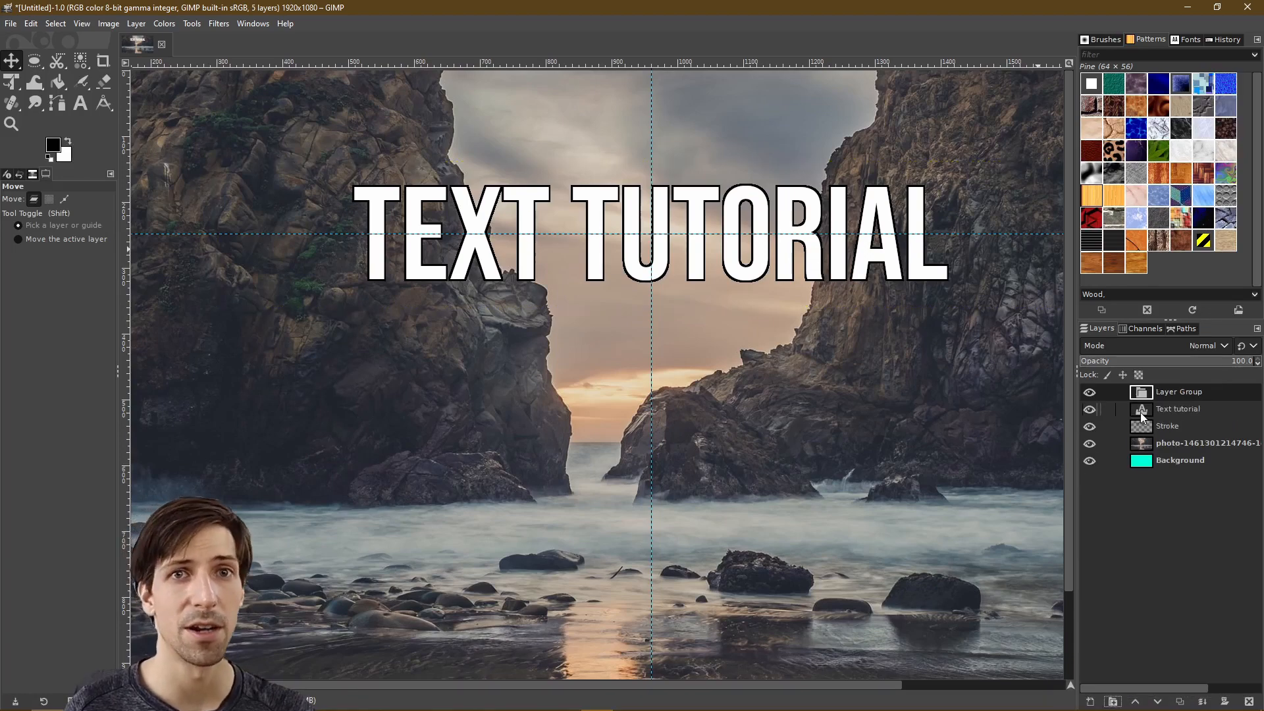
double_click(1182, 392)
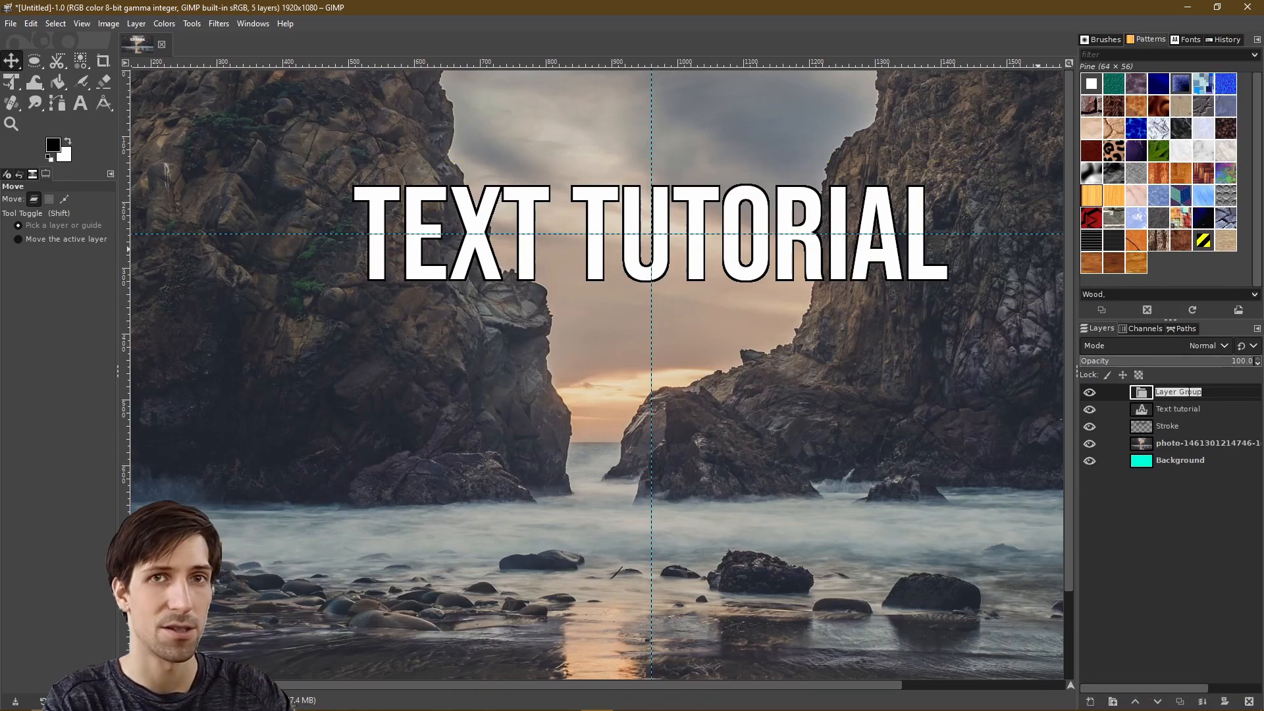
type("Tx")
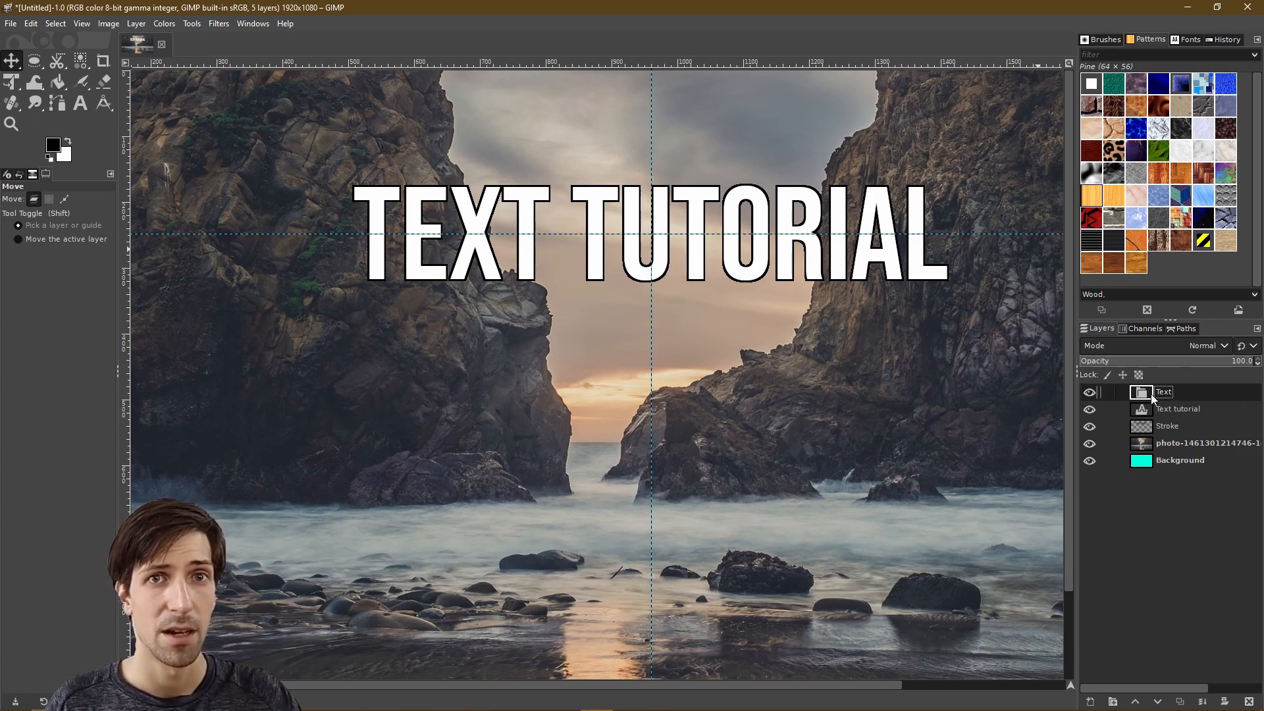
- Put the "Text tutorial" and "Stroke" layers into the "Text" group, with the text above the stroke
left_click(1143, 412)
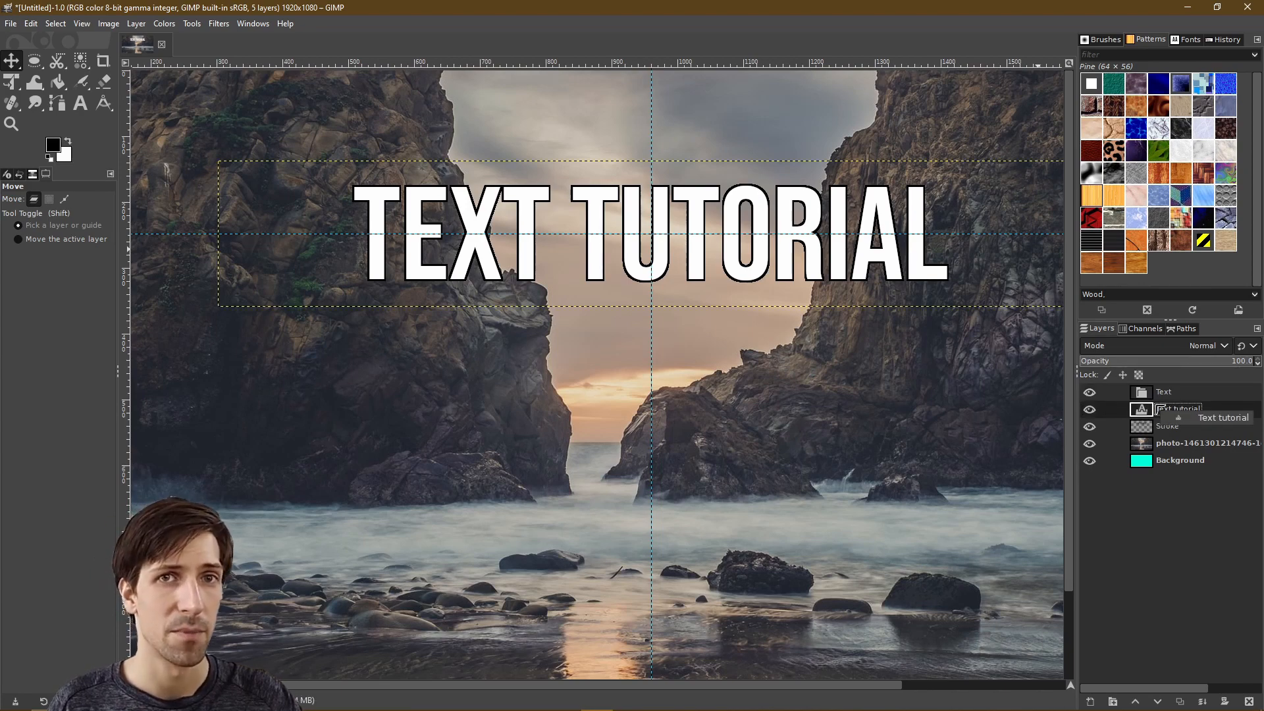
mouse_move(1164, 415)
left_mouse_down()
mouse_move(1189, 395)
mouse_move(1174, 428)
mouse_move(1204, 406)
left_mouse_up()
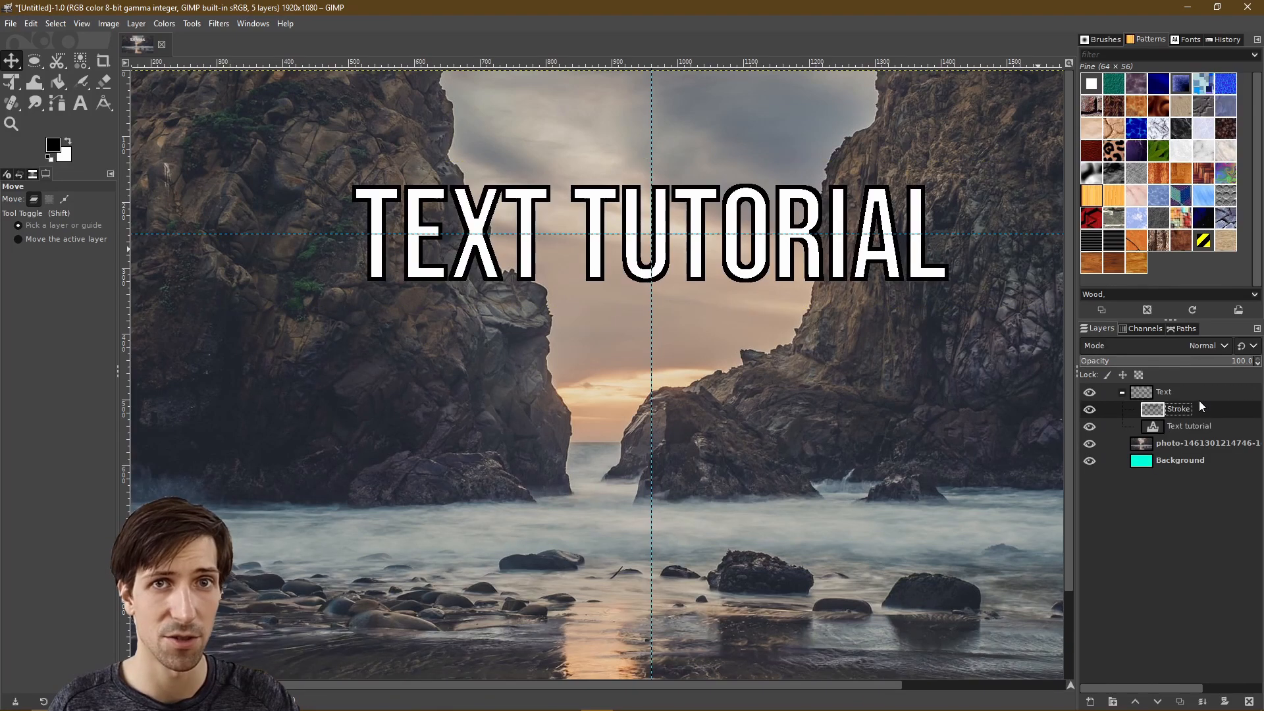
left_click(1182, 410)
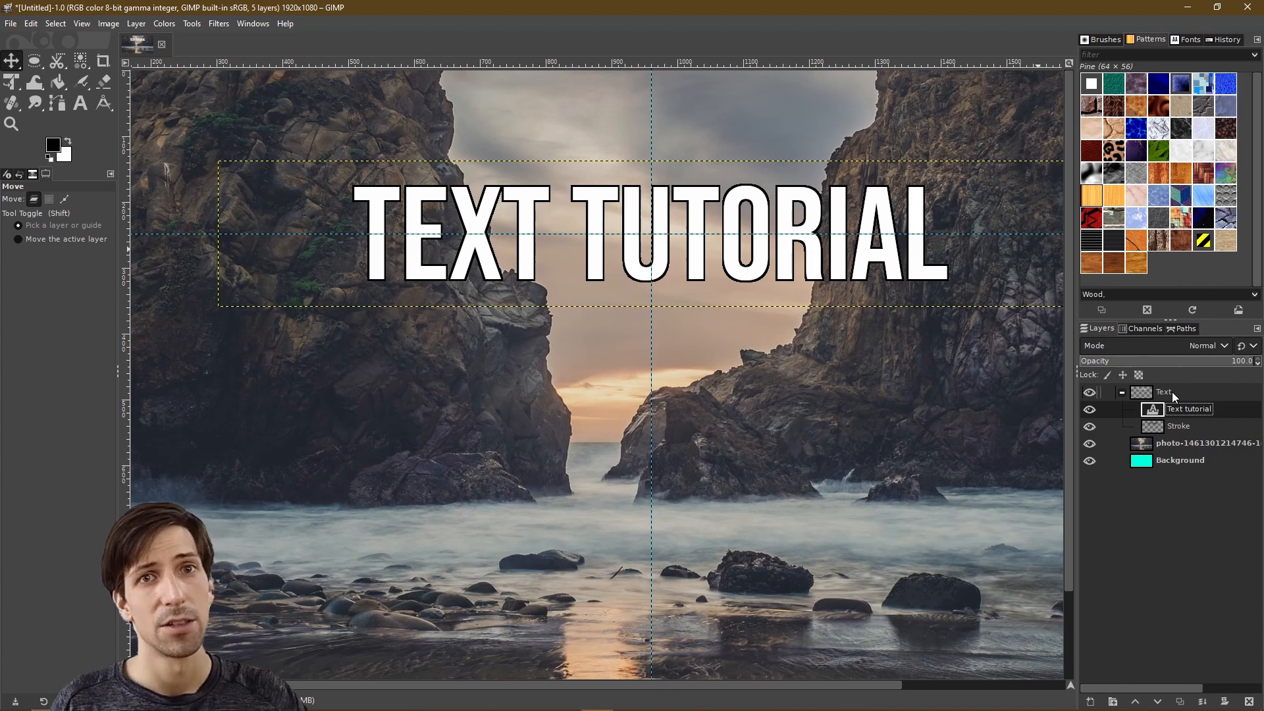
- Set the Move tool to move the active layer and shift the whole "Text" group slightly
left_click(1172, 392)
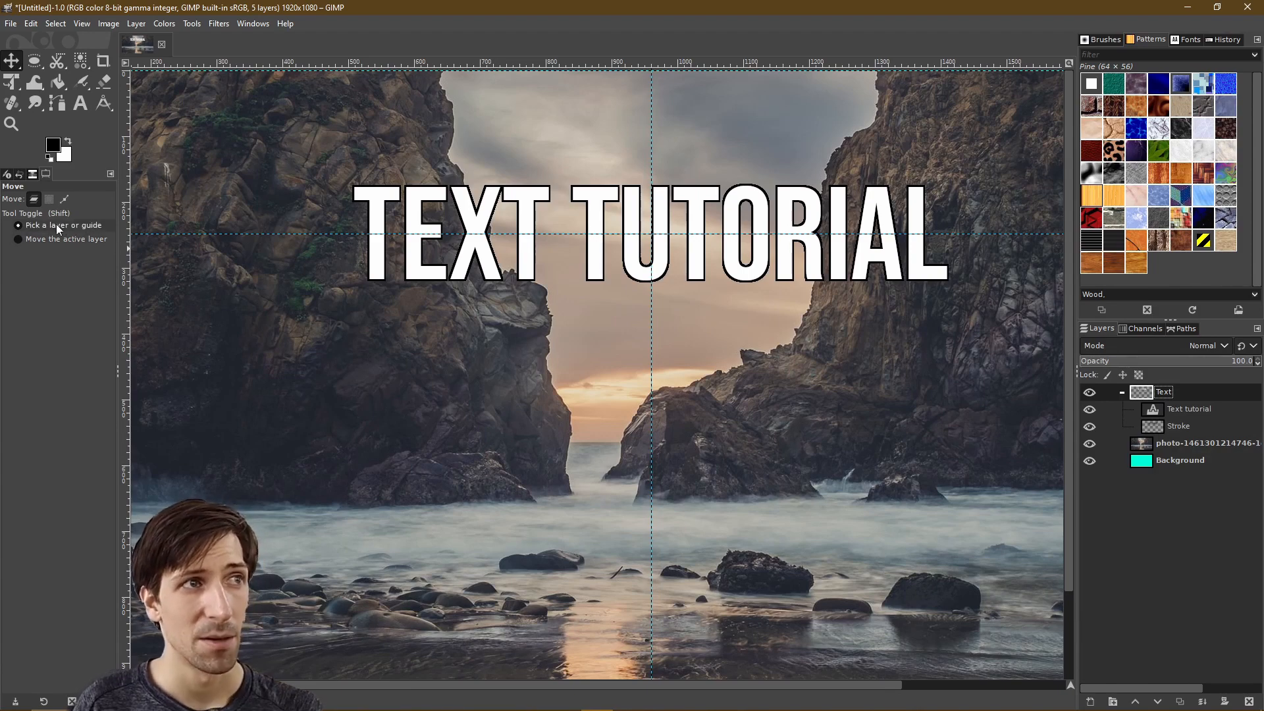
left_click(19, 225)
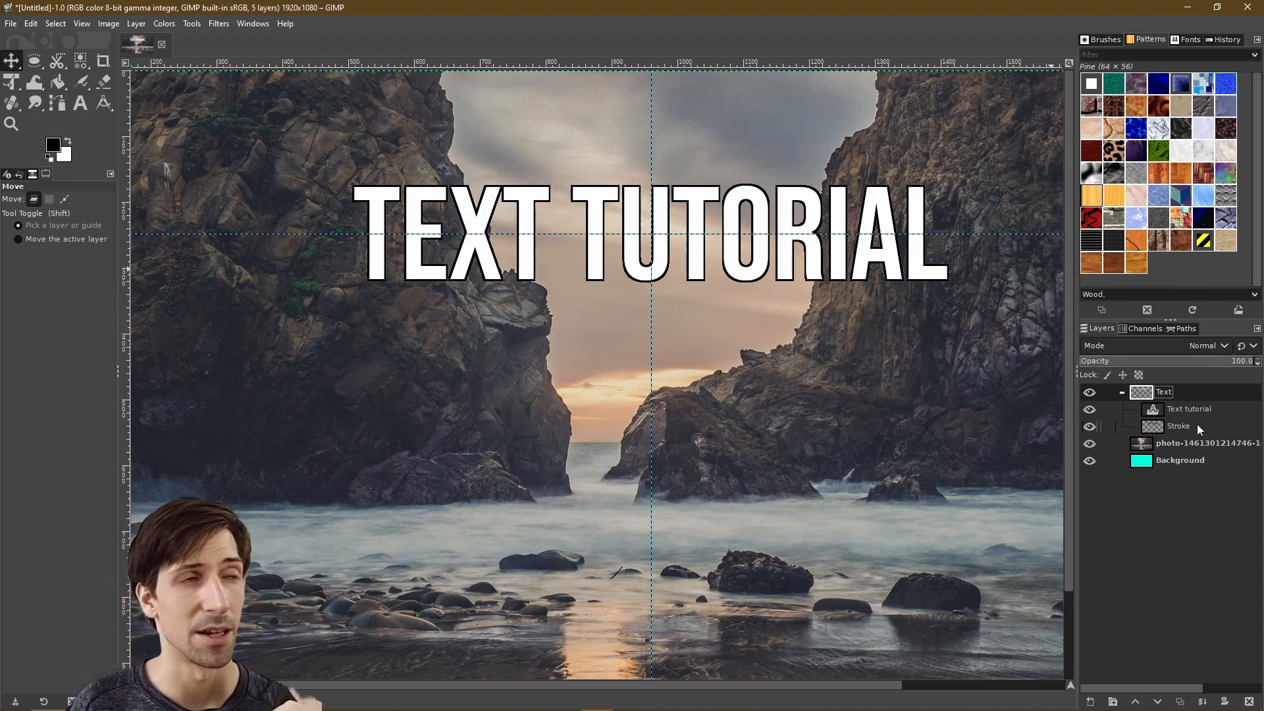
left_click(25, 240)
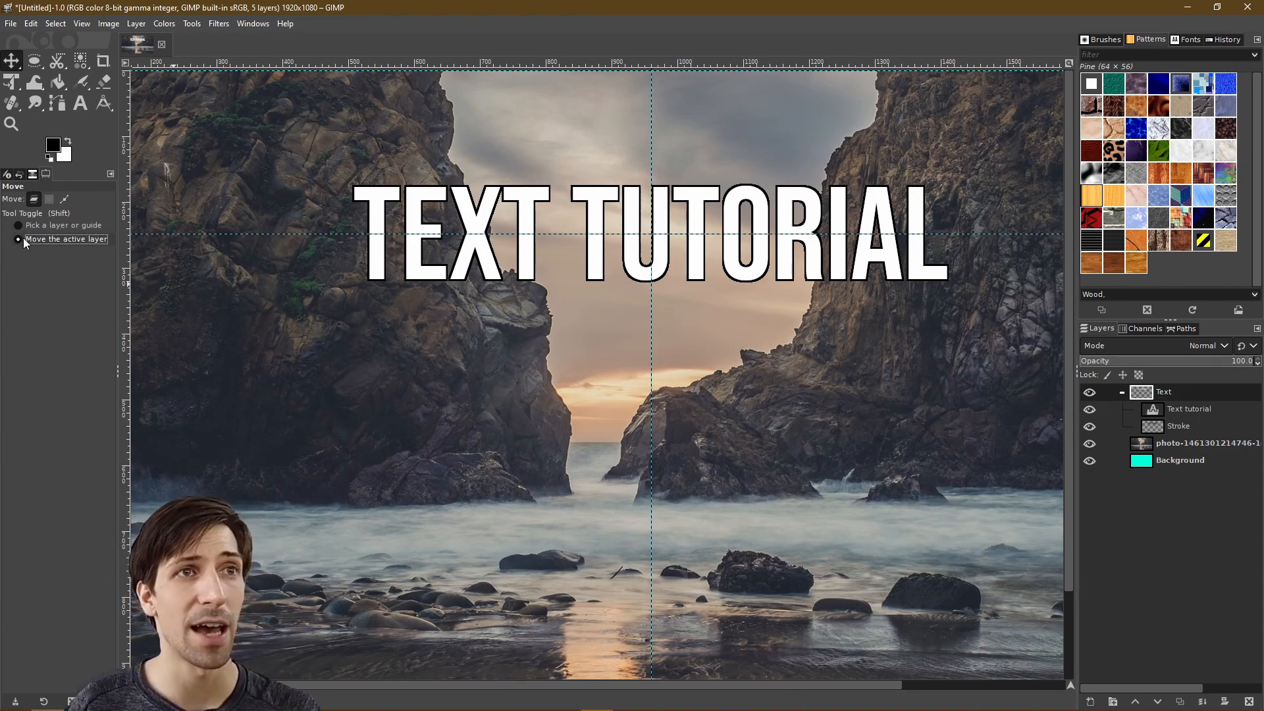
left_click(1150, 395)
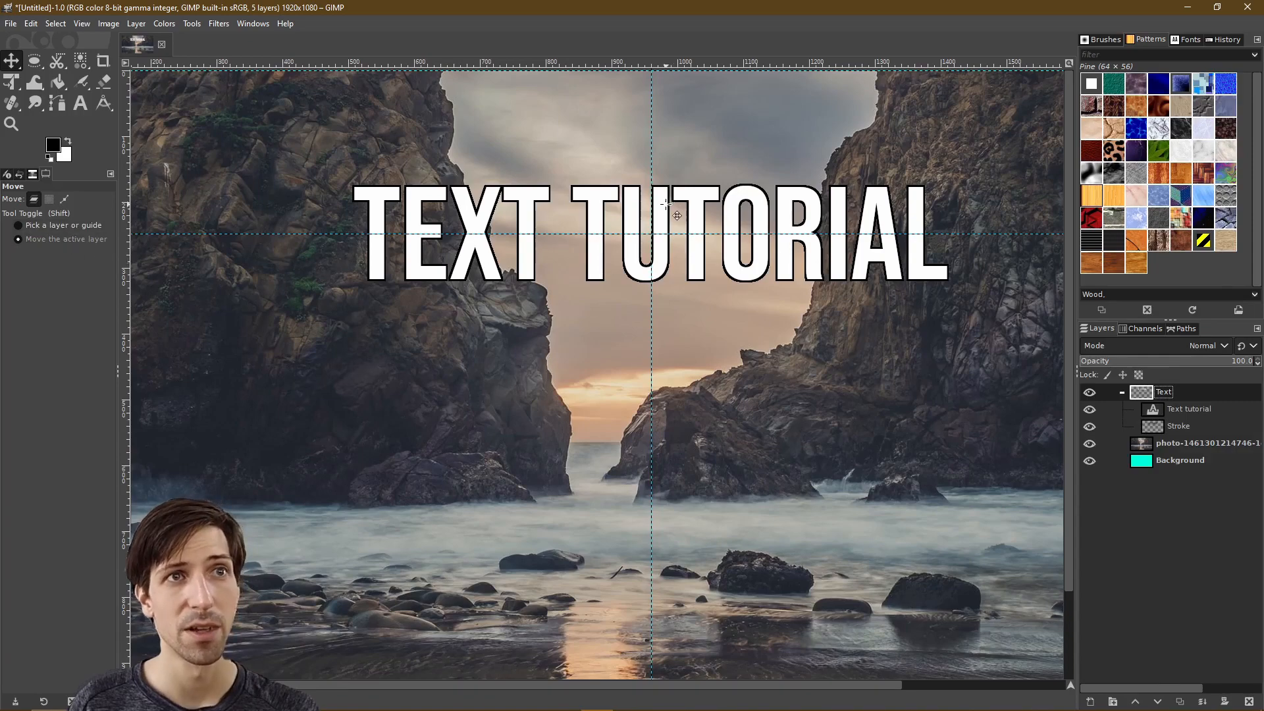
mouse_move(665, 205)
left_mouse_down()
mouse_move(696, 197)
mouse_move(642, 198)
mouse_move(680, 216)
mouse_move(664, 182)
mouse_move(678, 193)
mouse_move(668, 183)
mouse_move(674, 219)
mouse_move(670, 203)
left_mouse_up()
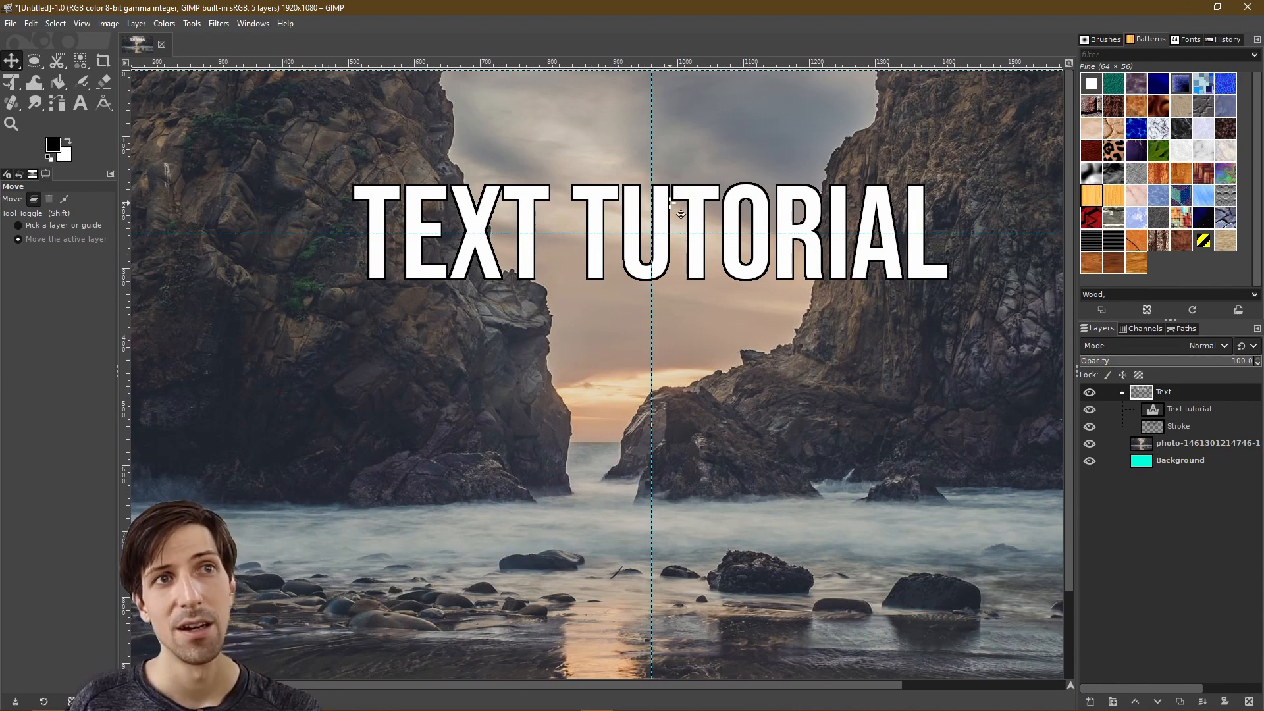
- Compare the boundary of the "Text" group with that of the "Text tutorial" layer
scroll(681, 214, "down", 1)
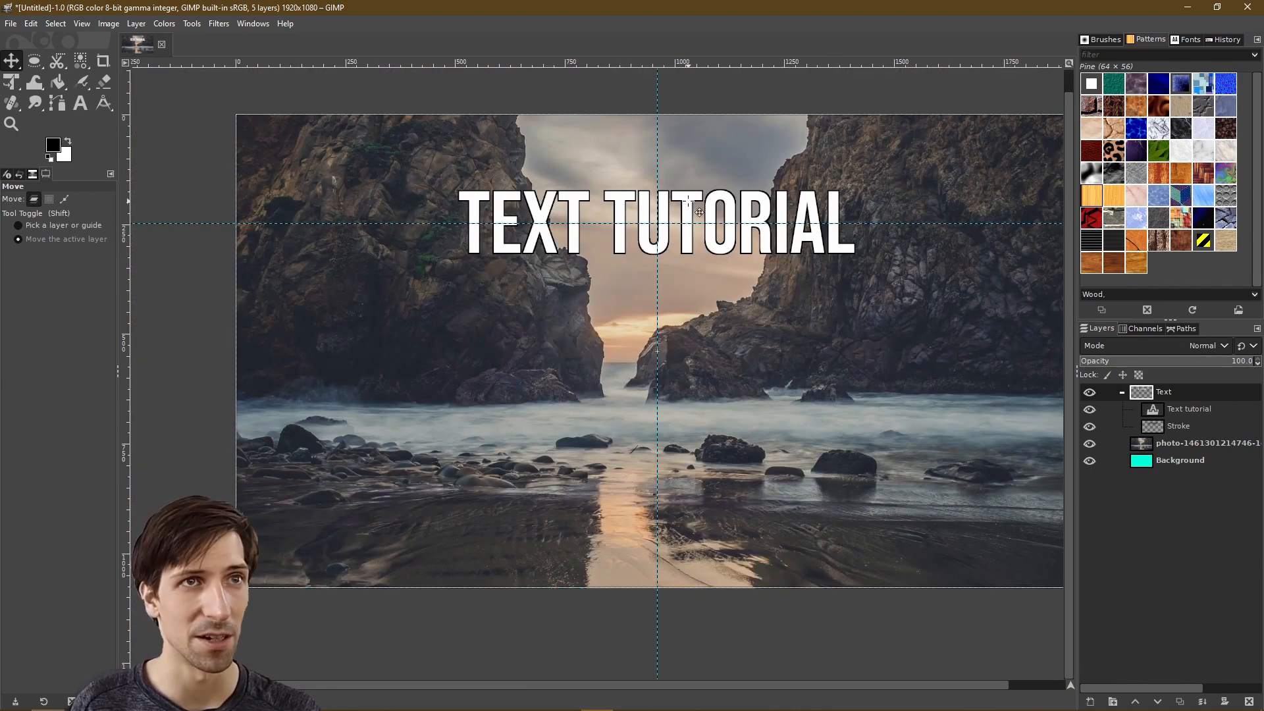
left_click_drag(688, 200, 726, 244)
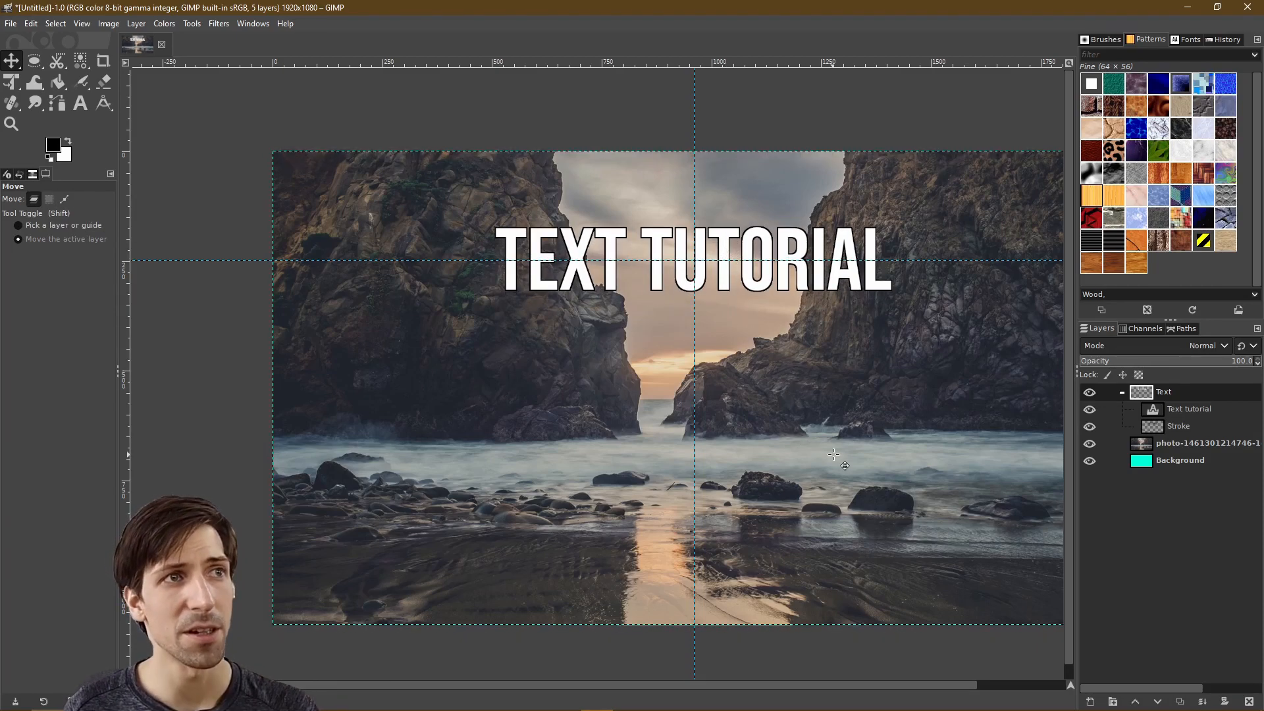
left_click_drag(834, 455, 741, 430)
left_click(1116, 413)
left_click(1149, 398)
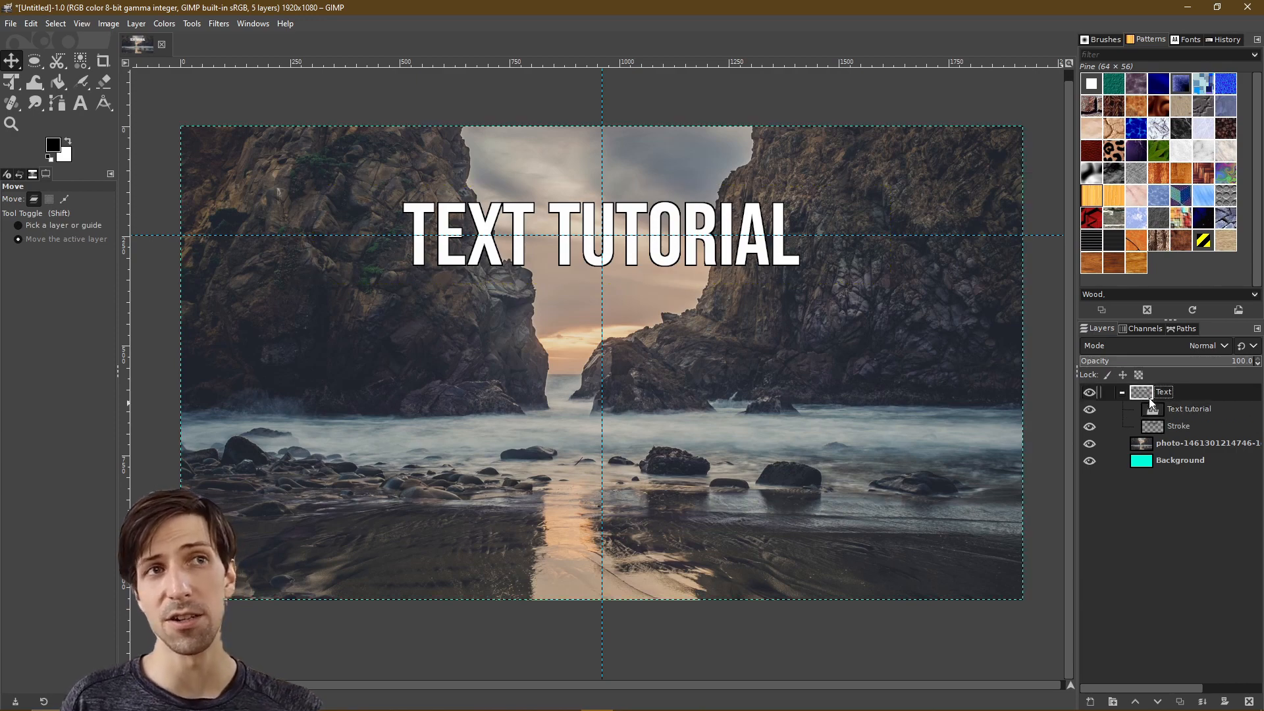
left_click(1153, 411)
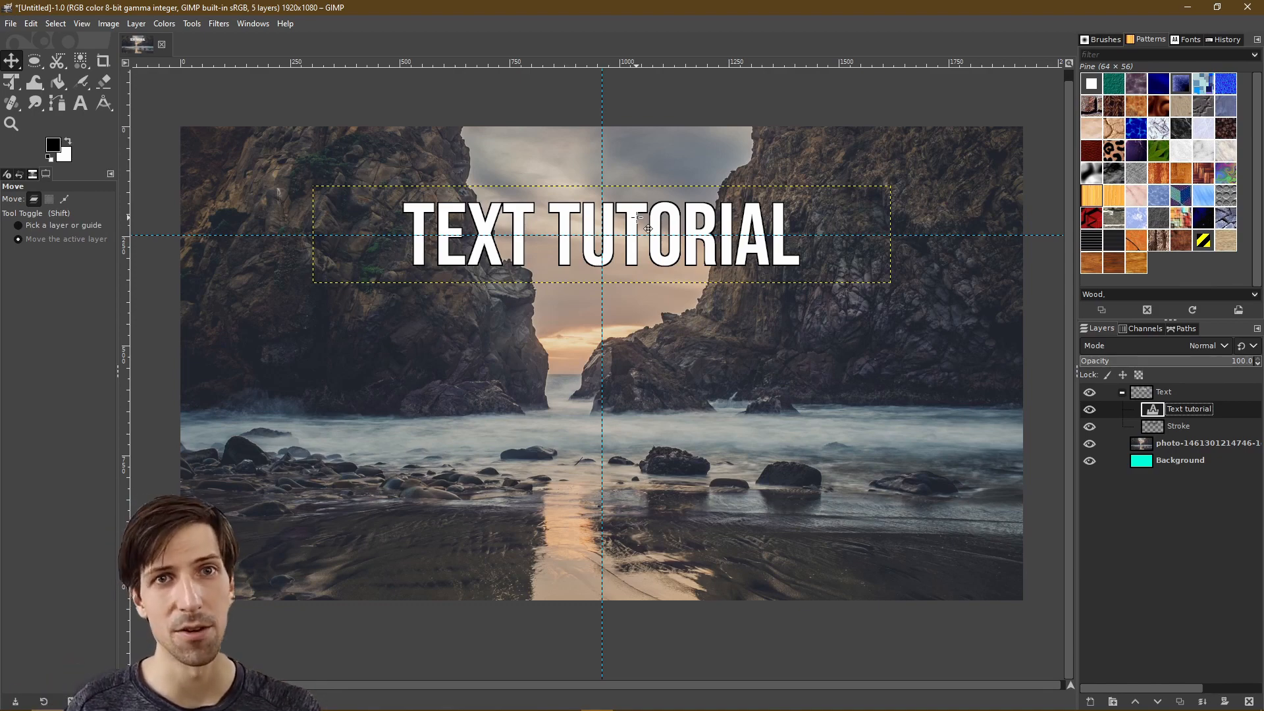
- Hide the "Text tutorial" layer and crop the "Stroke" layer to its content
left_click(1153, 428)
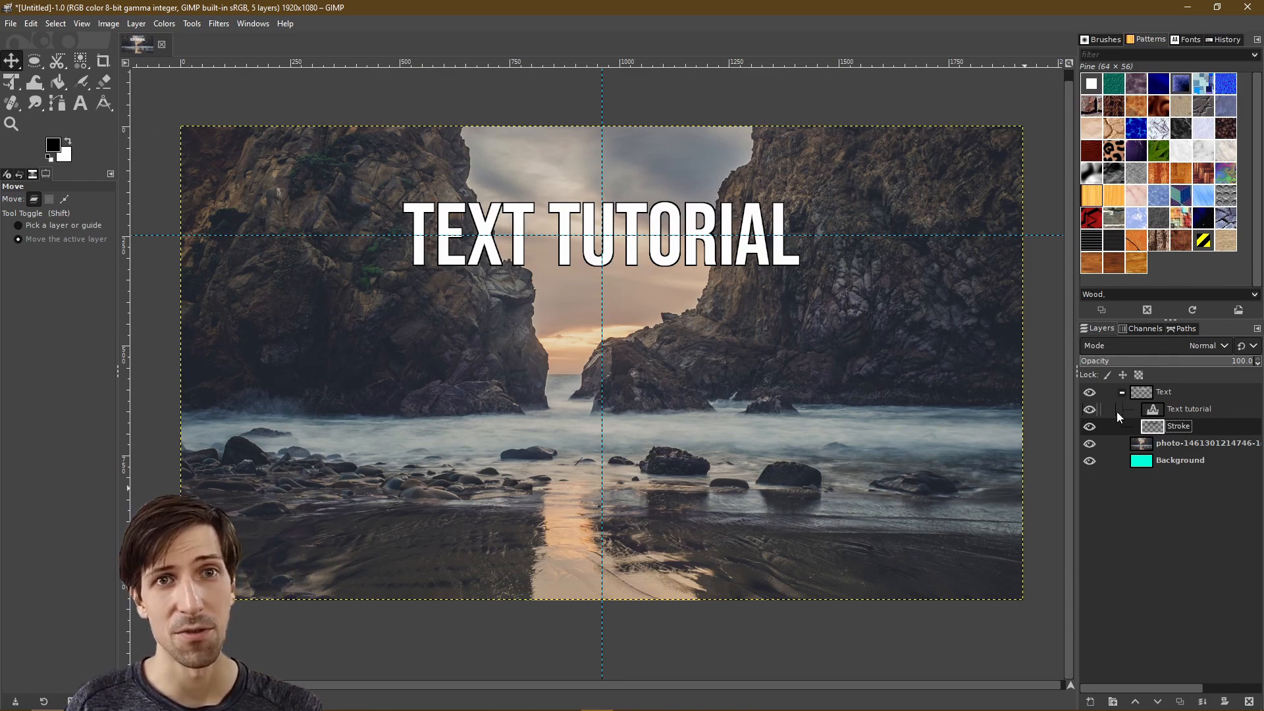
left_click(1090, 410)
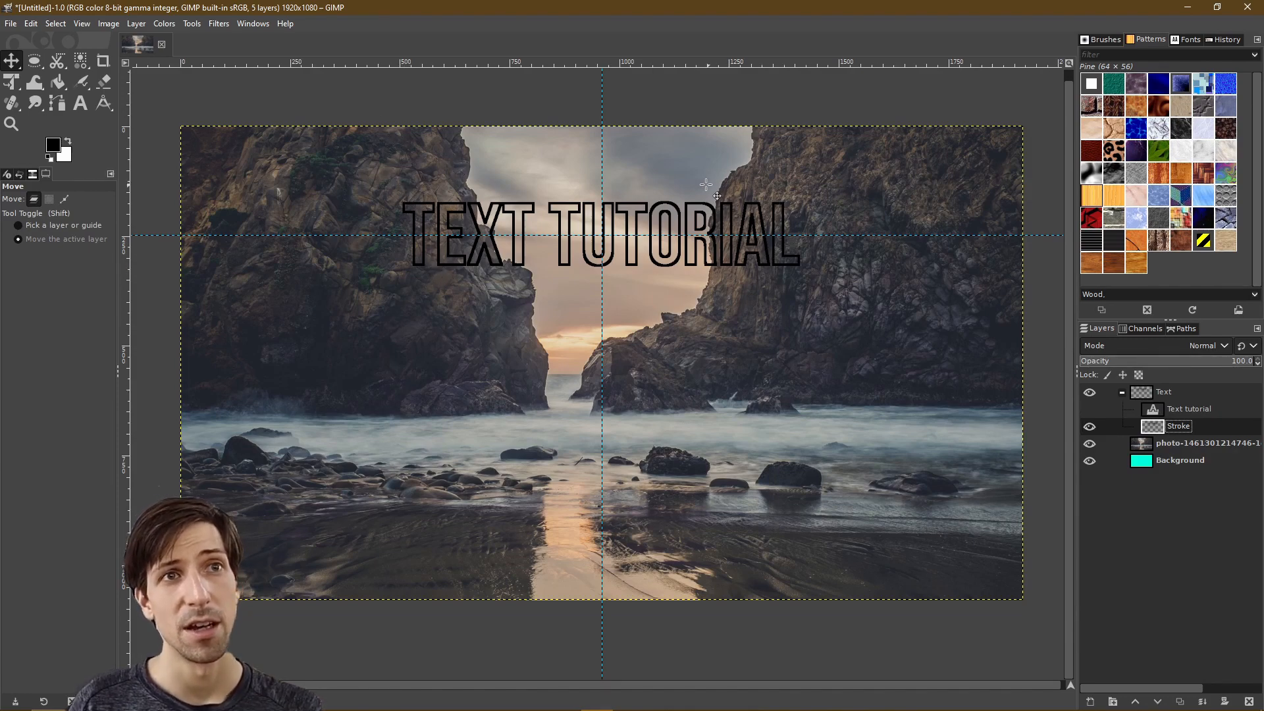
left_click(137, 23)
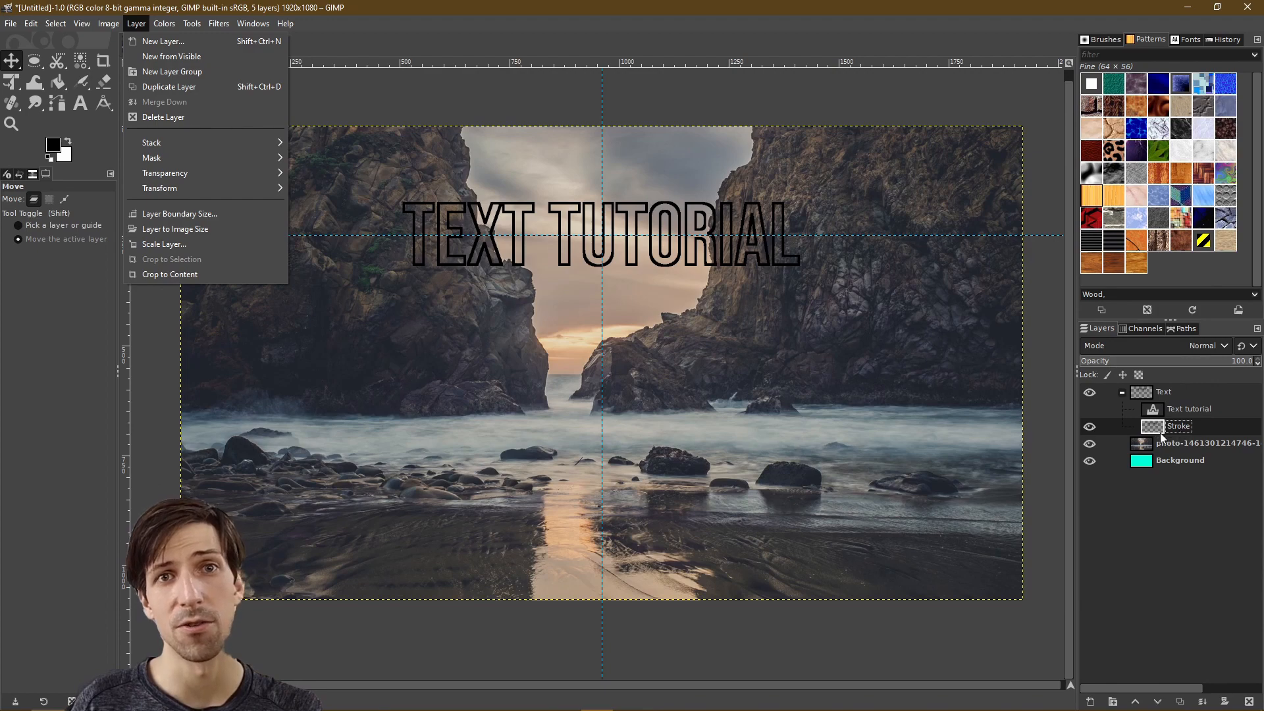
left_click(187, 275)
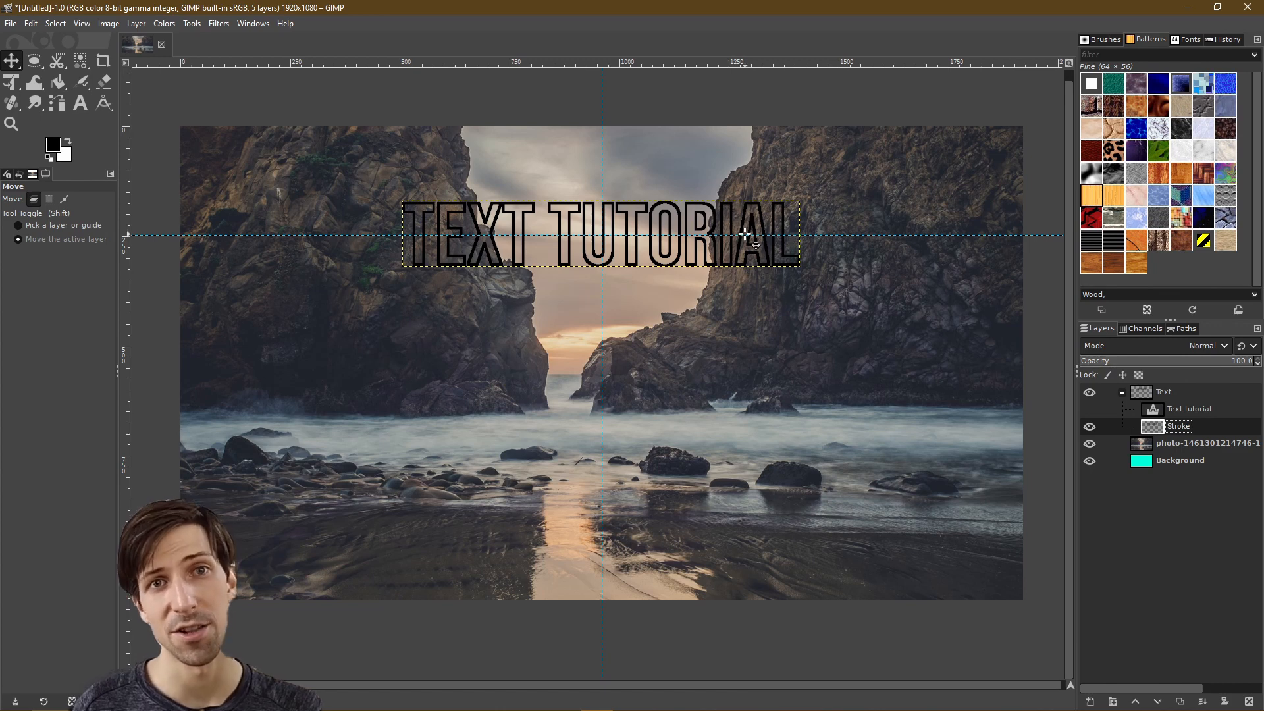
- Make the "Text tutorial" layer visible again and move the "Text" group so it is centered on the guides
left_click(1152, 393)
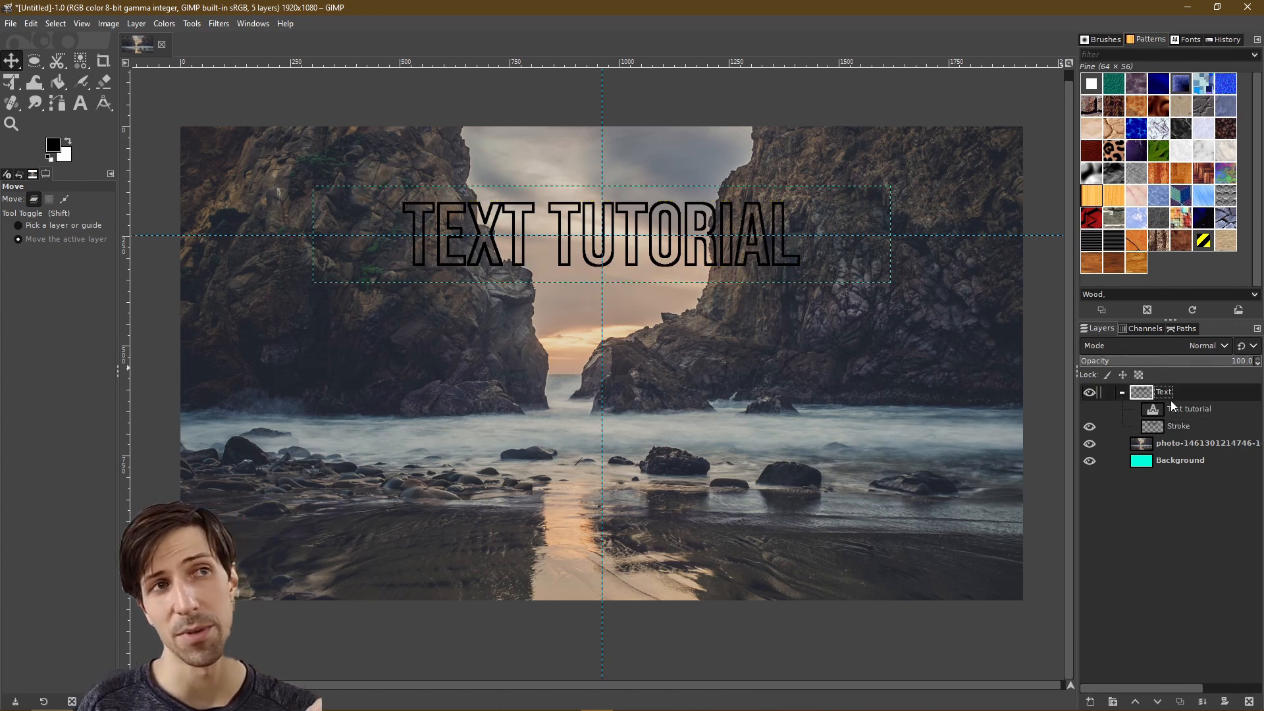
left_click(1090, 409)
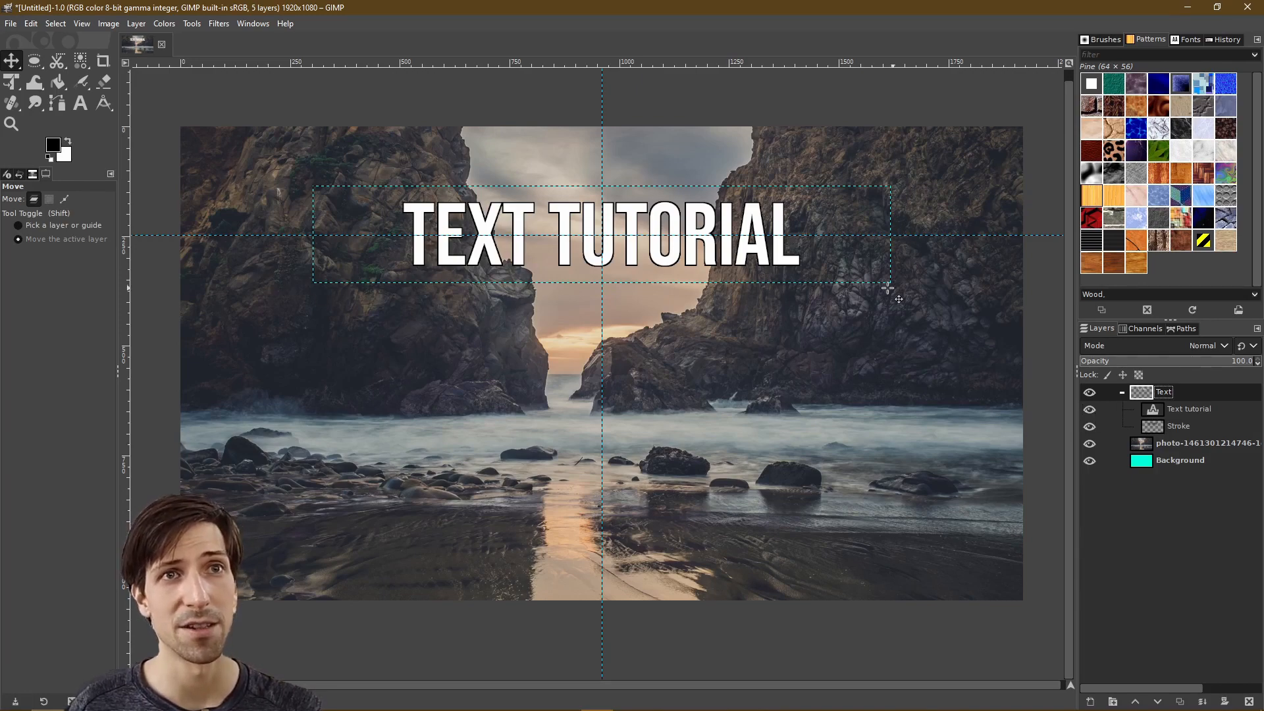
mouse_move(604, 217)
left_mouse_down()
mouse_move(606, 280)
mouse_move(624, 308)
mouse_move(625, 252)
mouse_move(618, 282)
mouse_move(638, 249)
mouse_move(618, 196)
mouse_move(616, 226)
mouse_move(609, 210)
left_mouse_up()
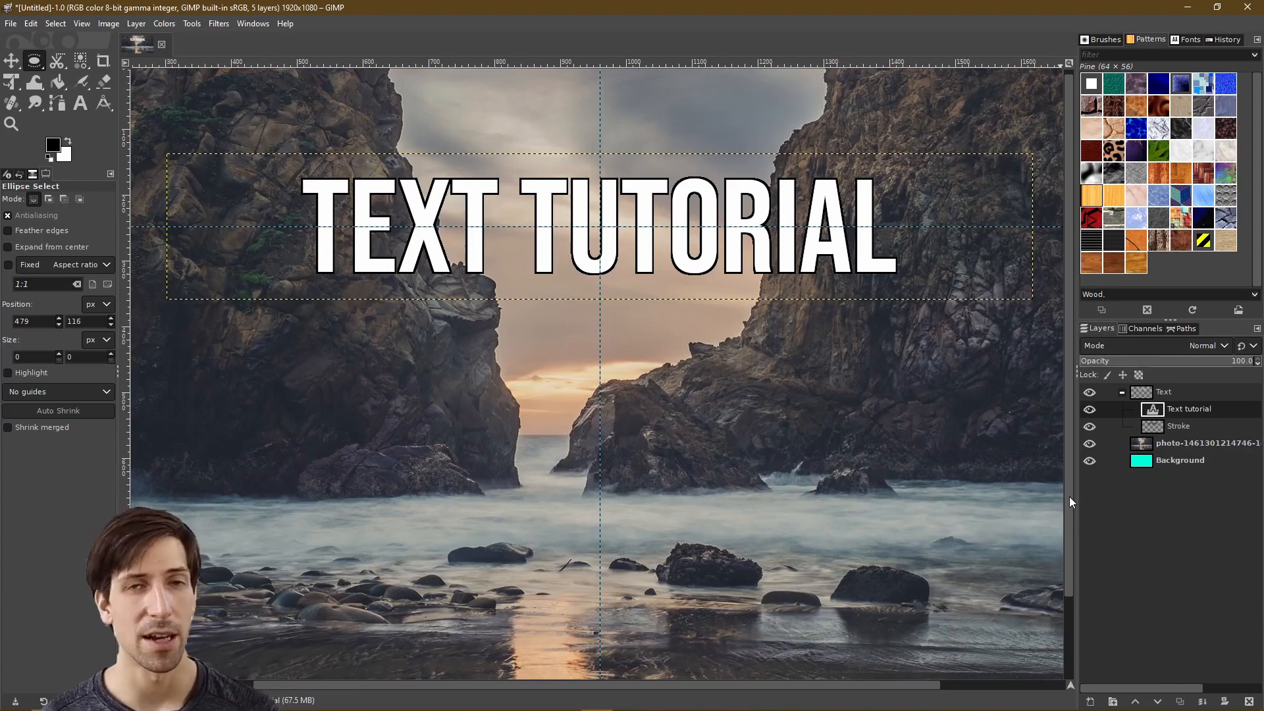
- Start a Drop Shadow on the "Text tutorial" layer and compare the letters with its preview off and on
double_click(1167, 409)
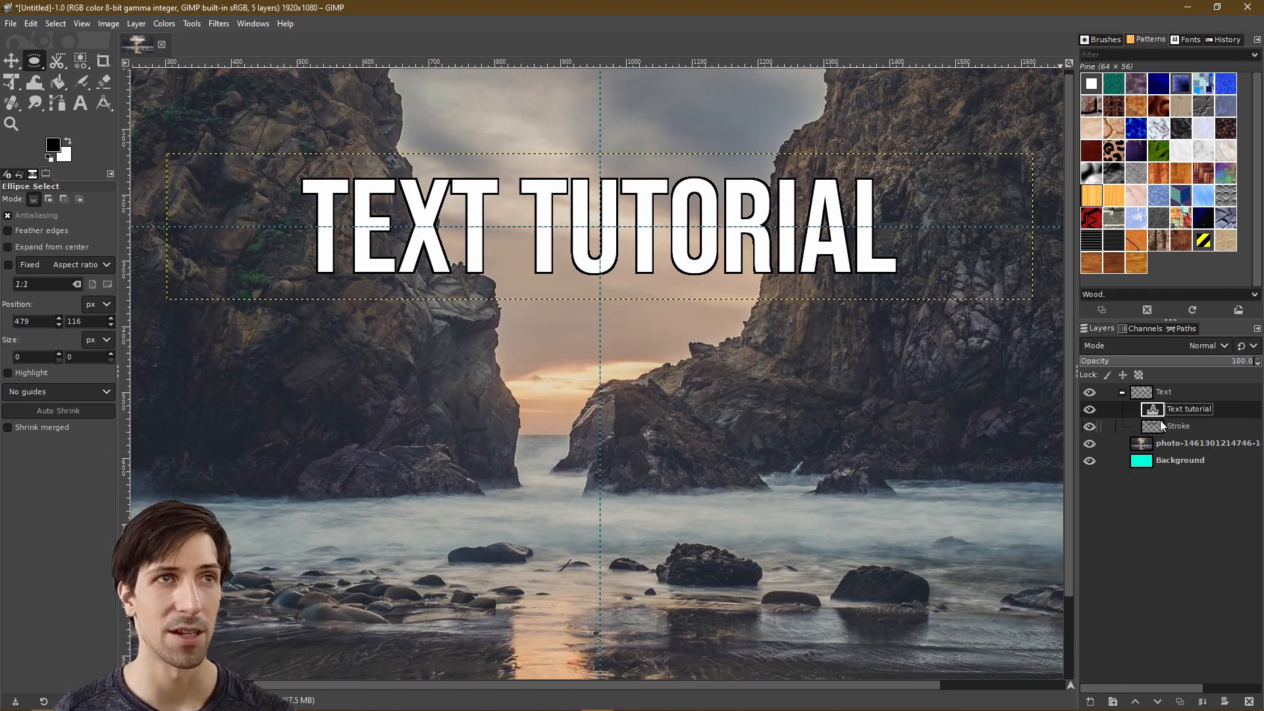
left_click(219, 25)
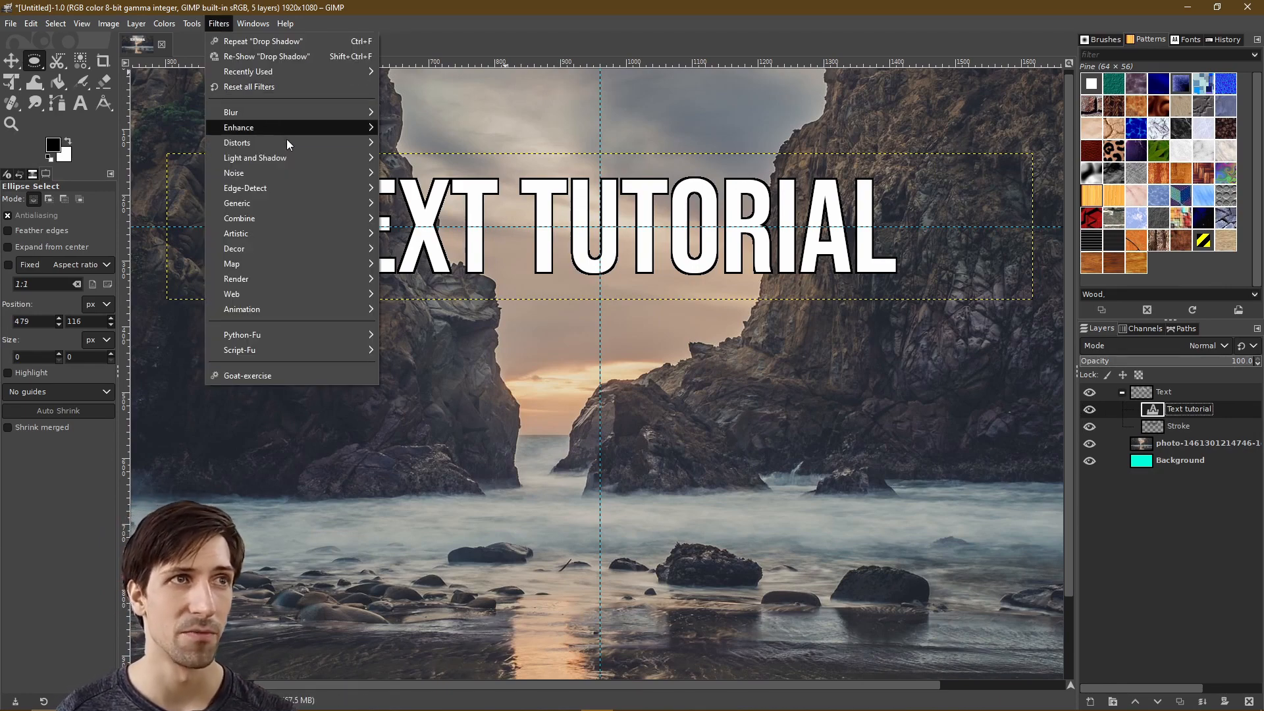
mouse_move(292, 157)
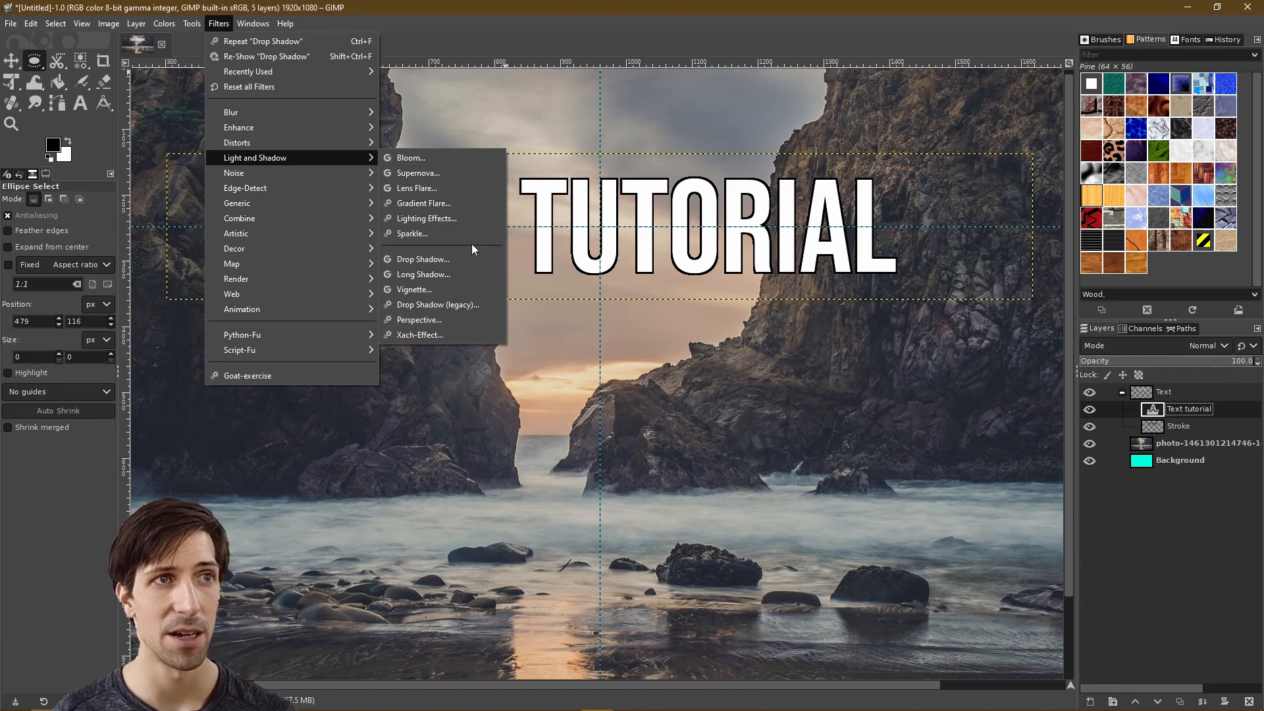
left_click(425, 259)
left_click_drag(836, 398, 783, 346)
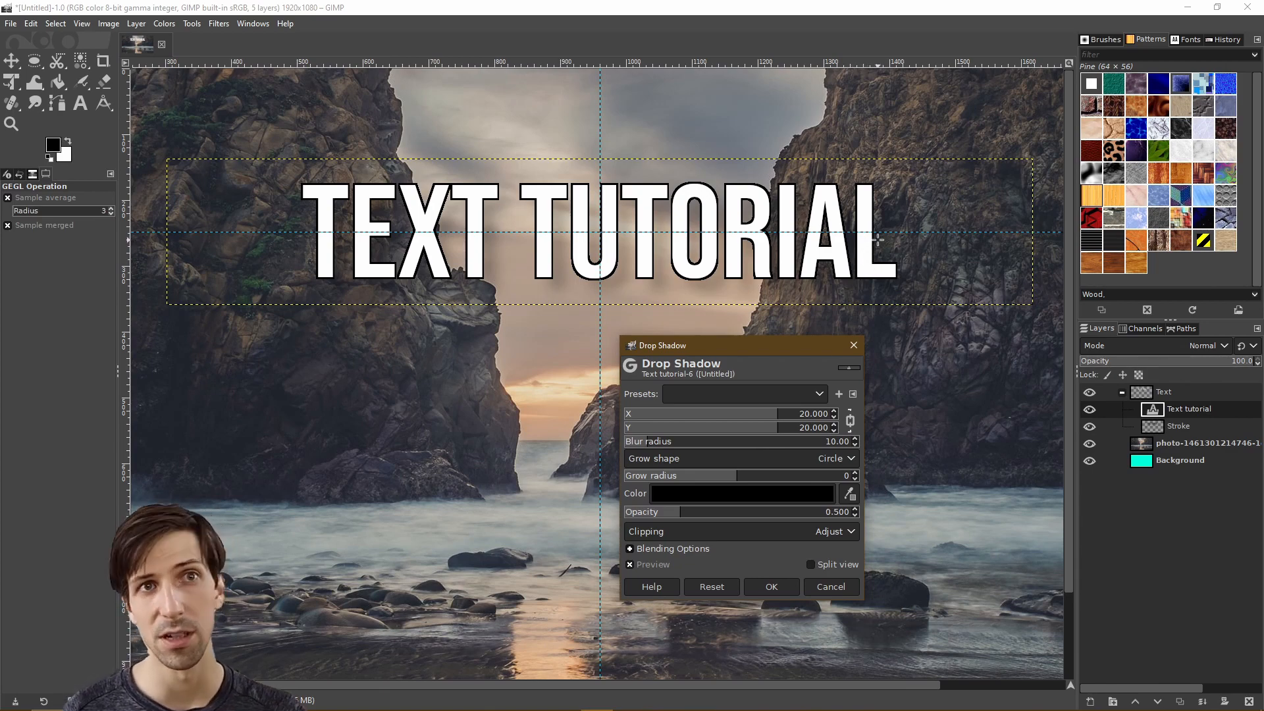
scroll(886, 240, "up", 3)
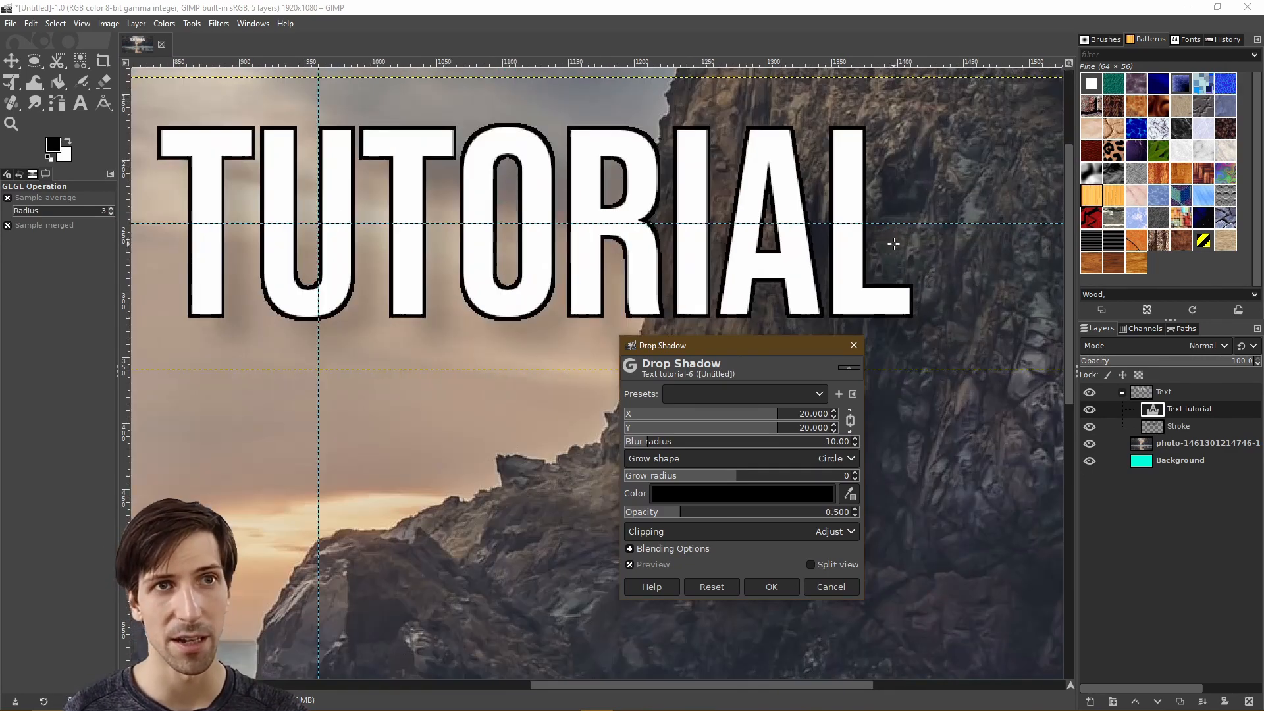
left_click_drag(787, 353, 641, 404)
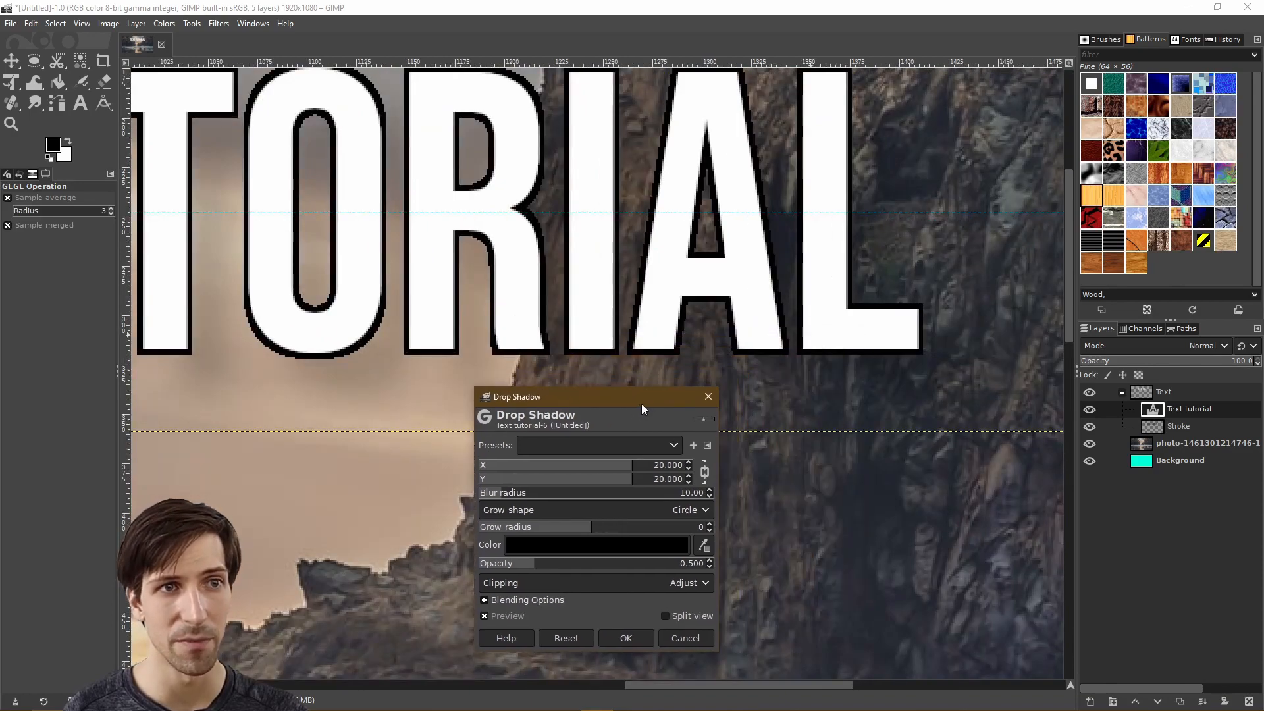
left_click(495, 616)
left_click(495, 616)
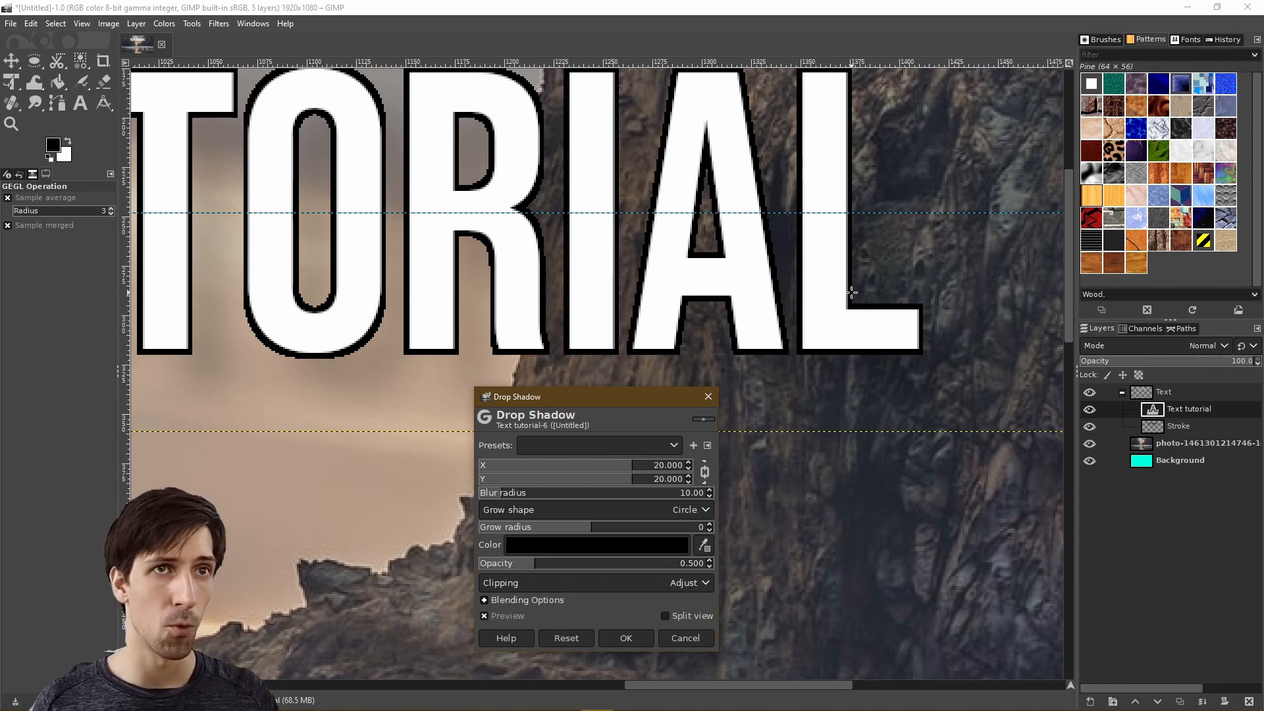
- Set the drop shadow's blur radius to 0 and its opacity to about 1.017
left_click_drag(497, 498, 476, 495)
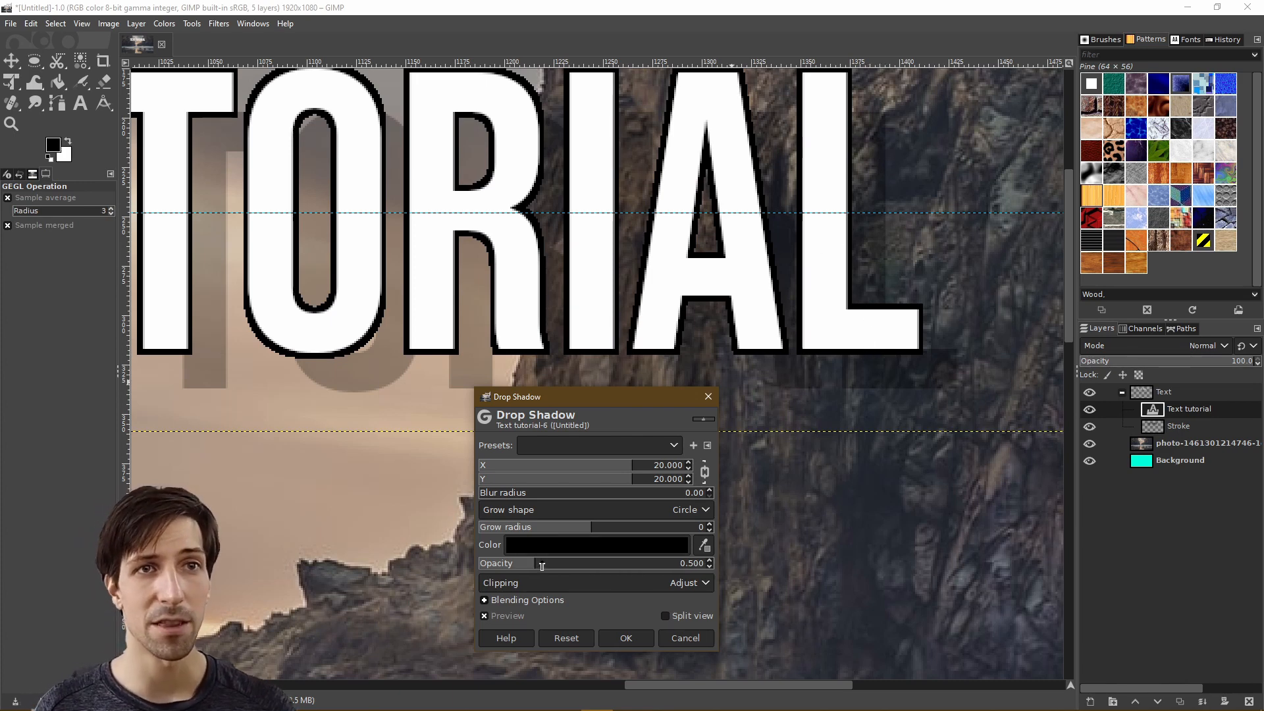
left_click_drag(541, 565, 592, 565)
scroll(806, 152, "down", 1)
scroll(807, 152, "down", 2)
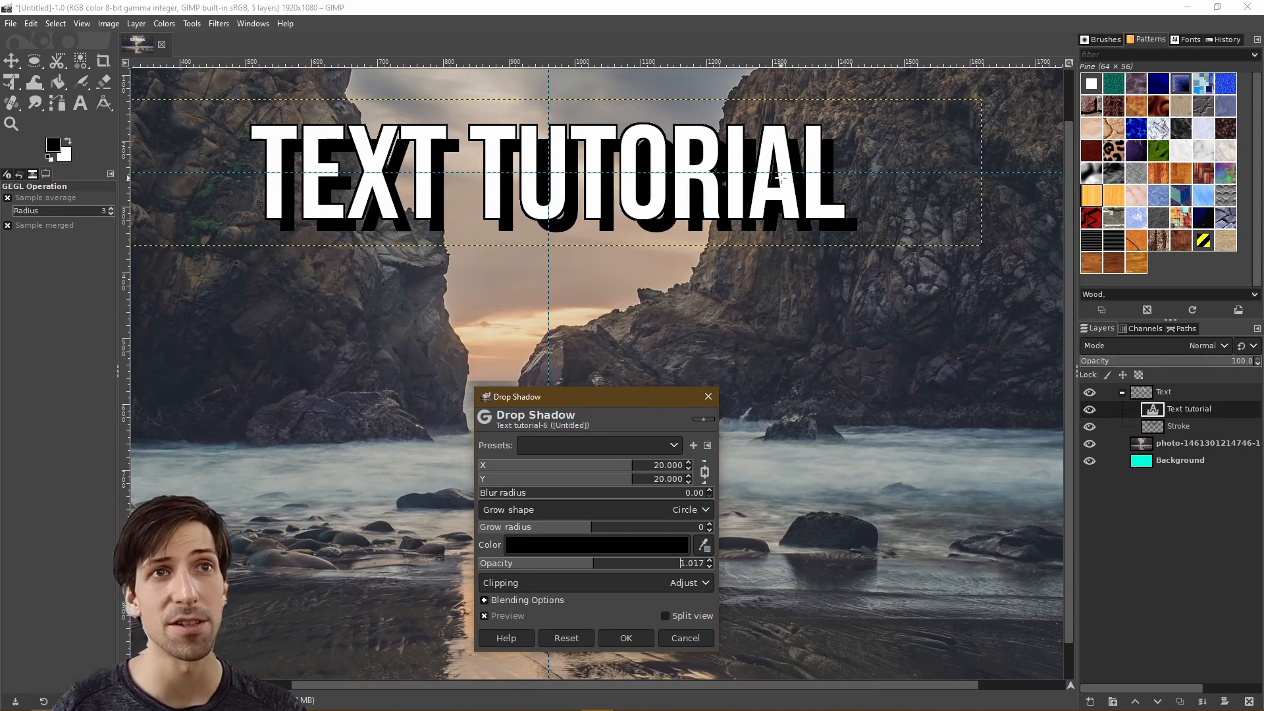
scroll(846, 172, "up", 1)
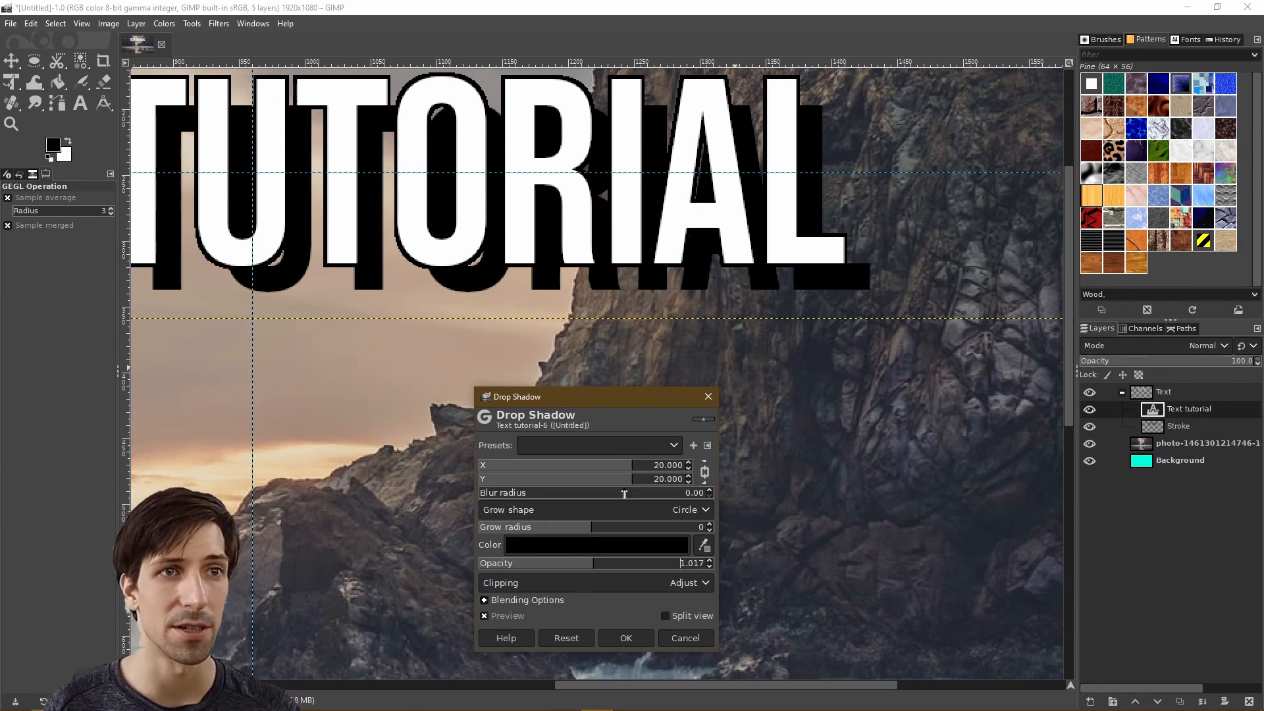
- Reduce the shadow offsets, unlink X from Y, and set X to about 6.154 and Y to about 7.949
left_click(623, 468)
left_click_drag(623, 468, 591, 466)
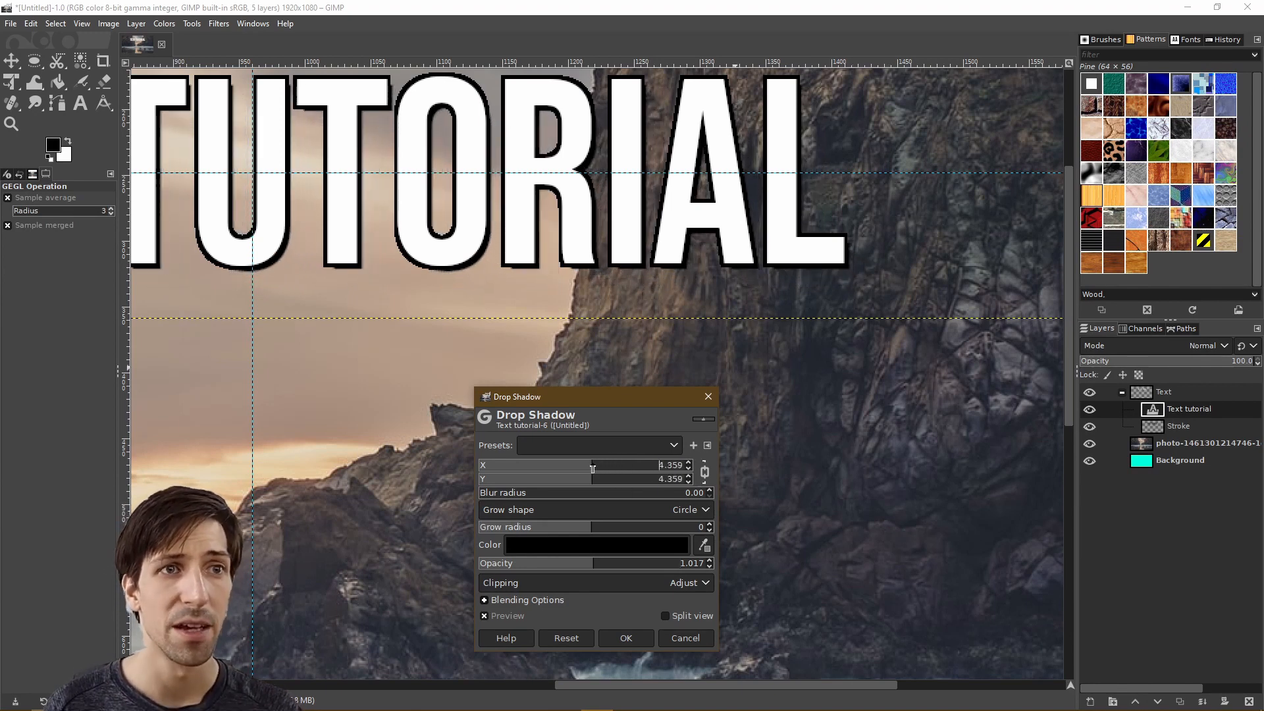
left_click(704, 473)
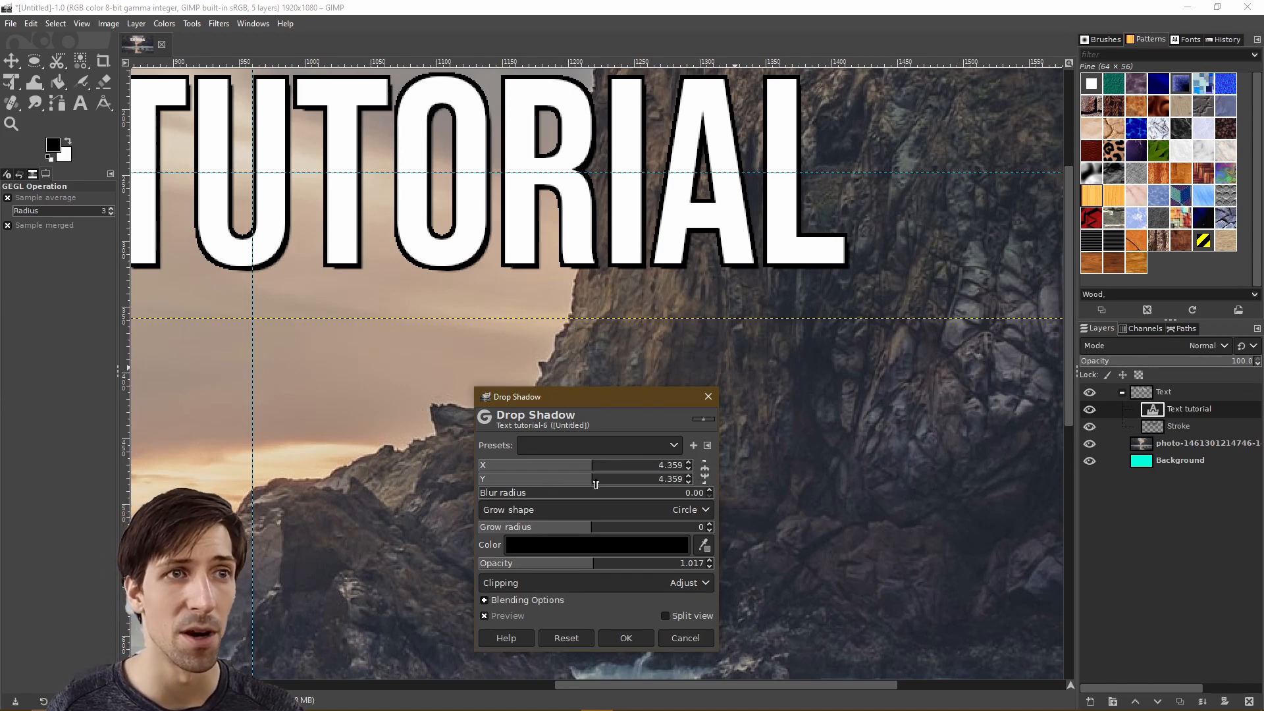
left_click_drag(594, 483, 597, 466)
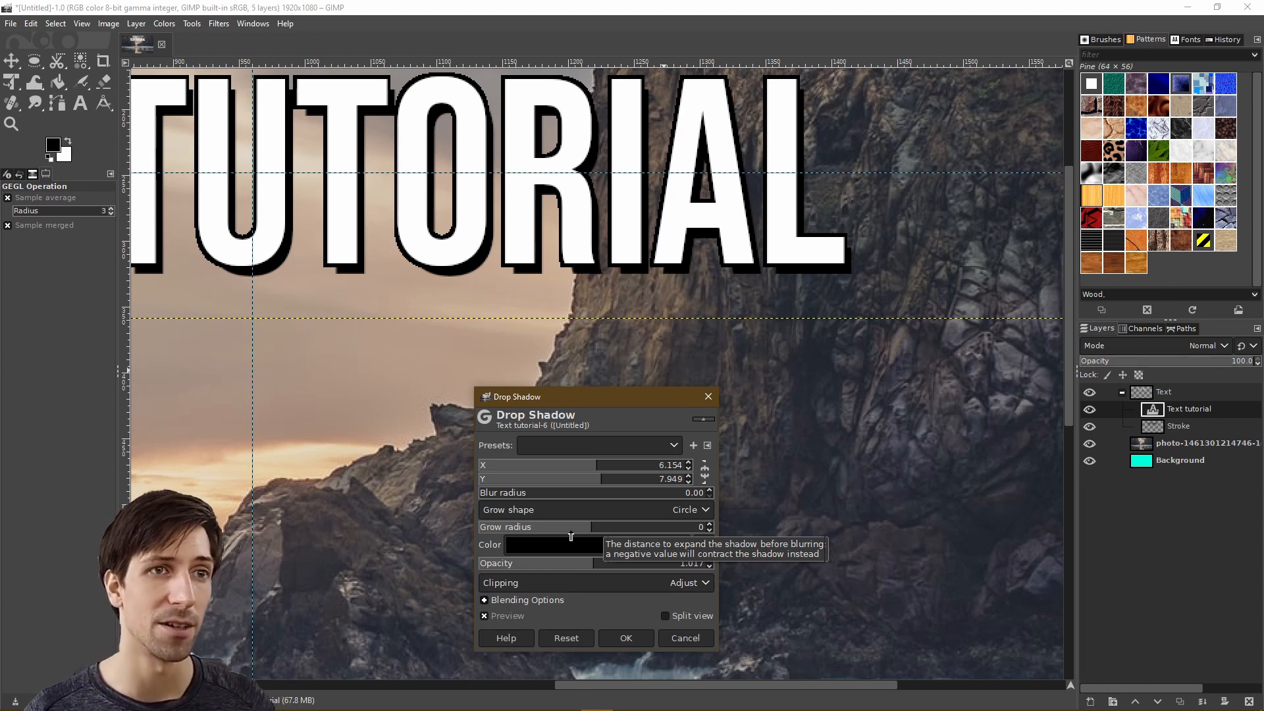
- Set the shadow's grow radius to 3, try the Square grow shape, and settle on Diamond
left_click_drag(596, 529, 608, 529)
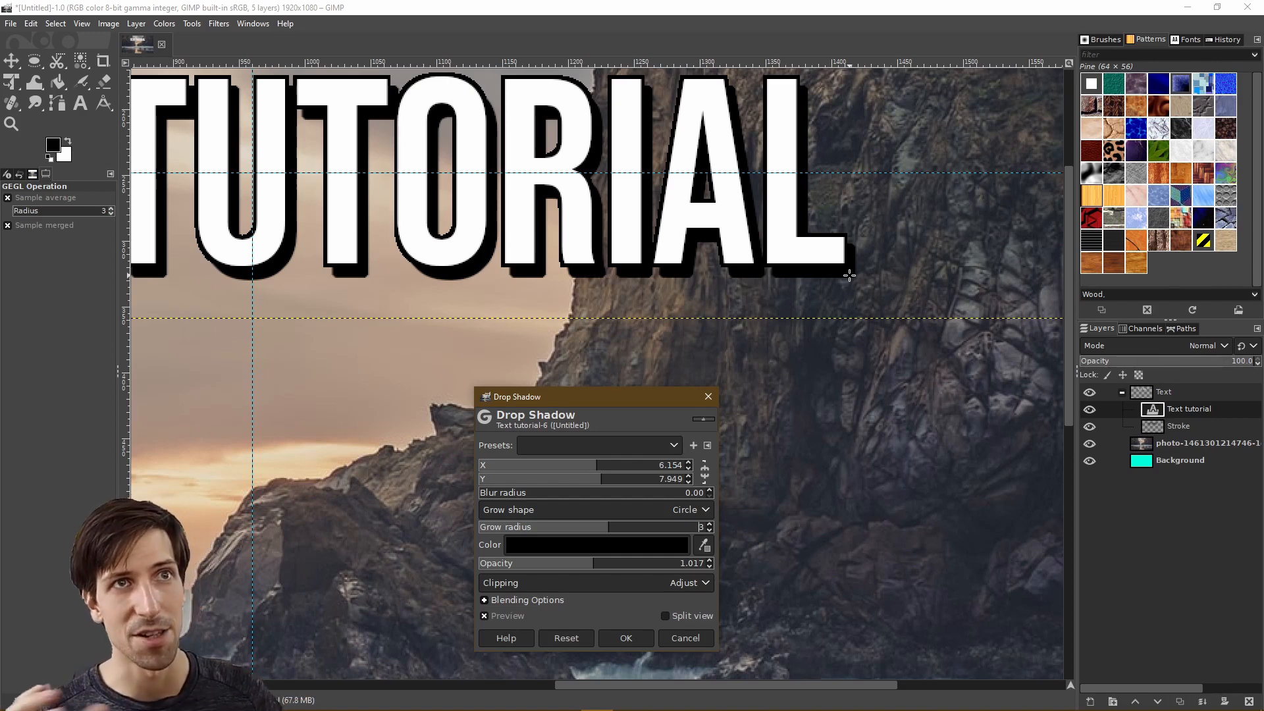
left_click(603, 507)
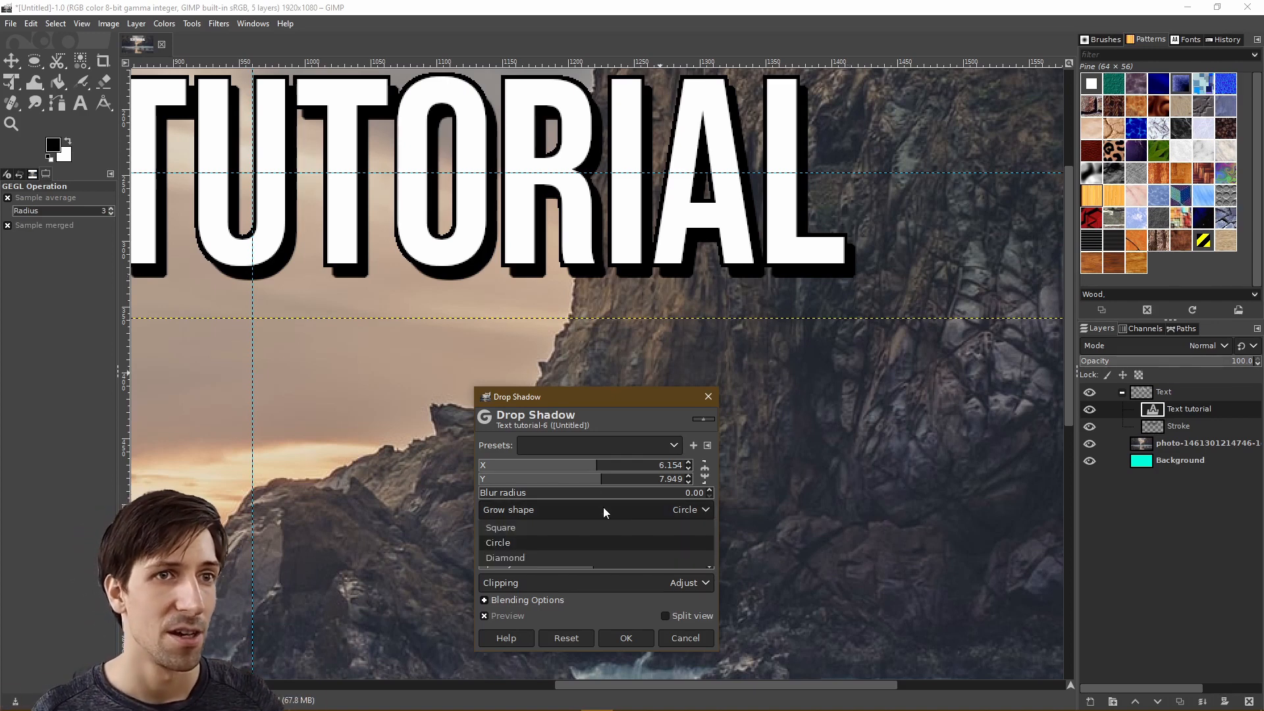
left_click(559, 524)
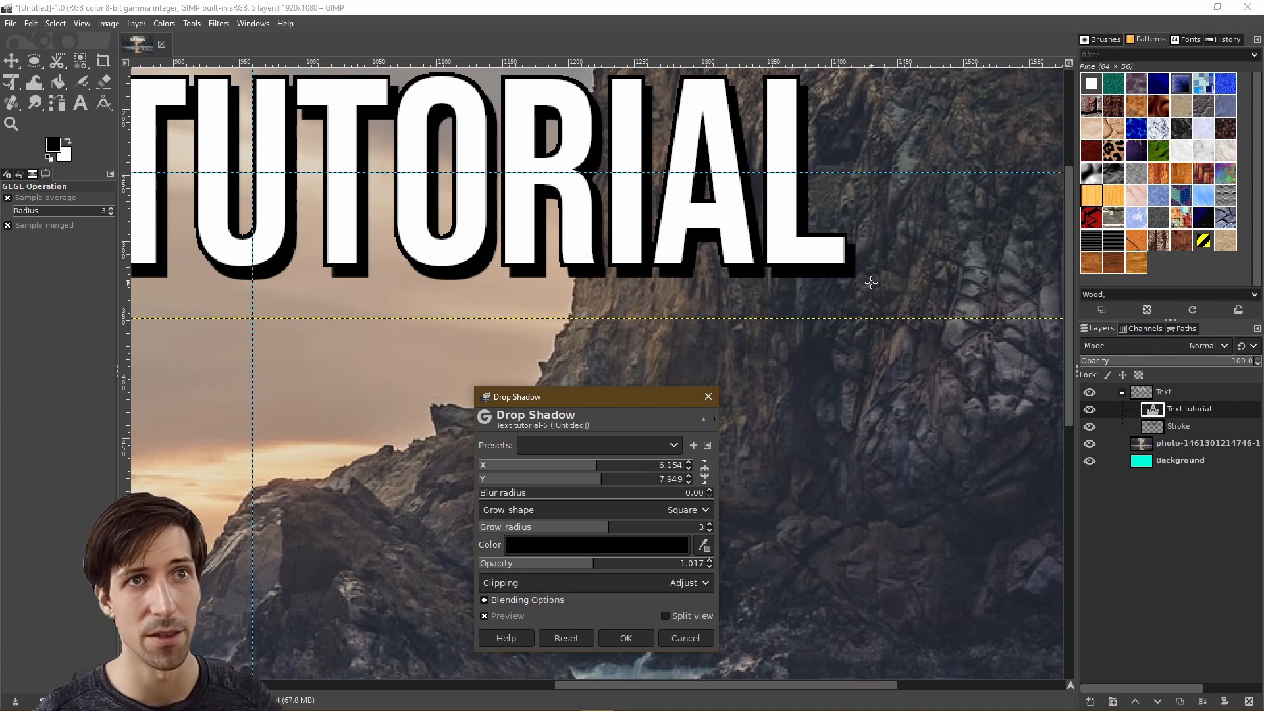
left_click(546, 508)
left_click(551, 558)
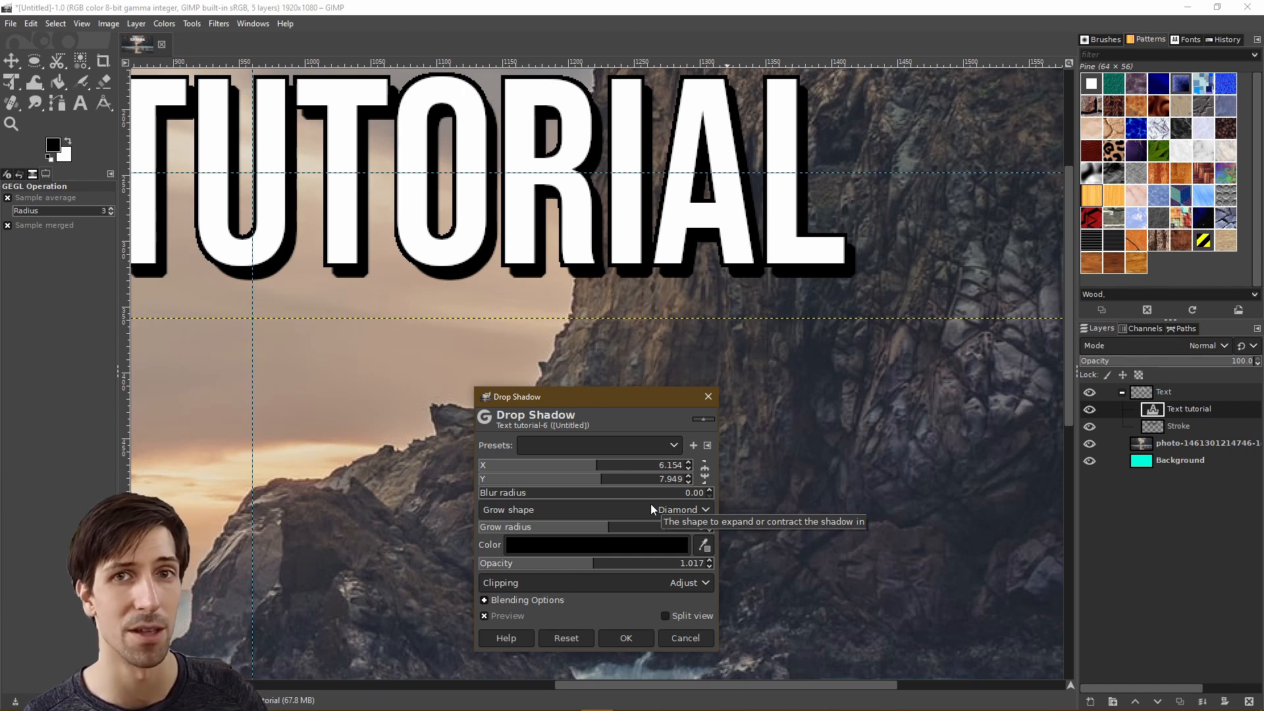
left_click(604, 510)
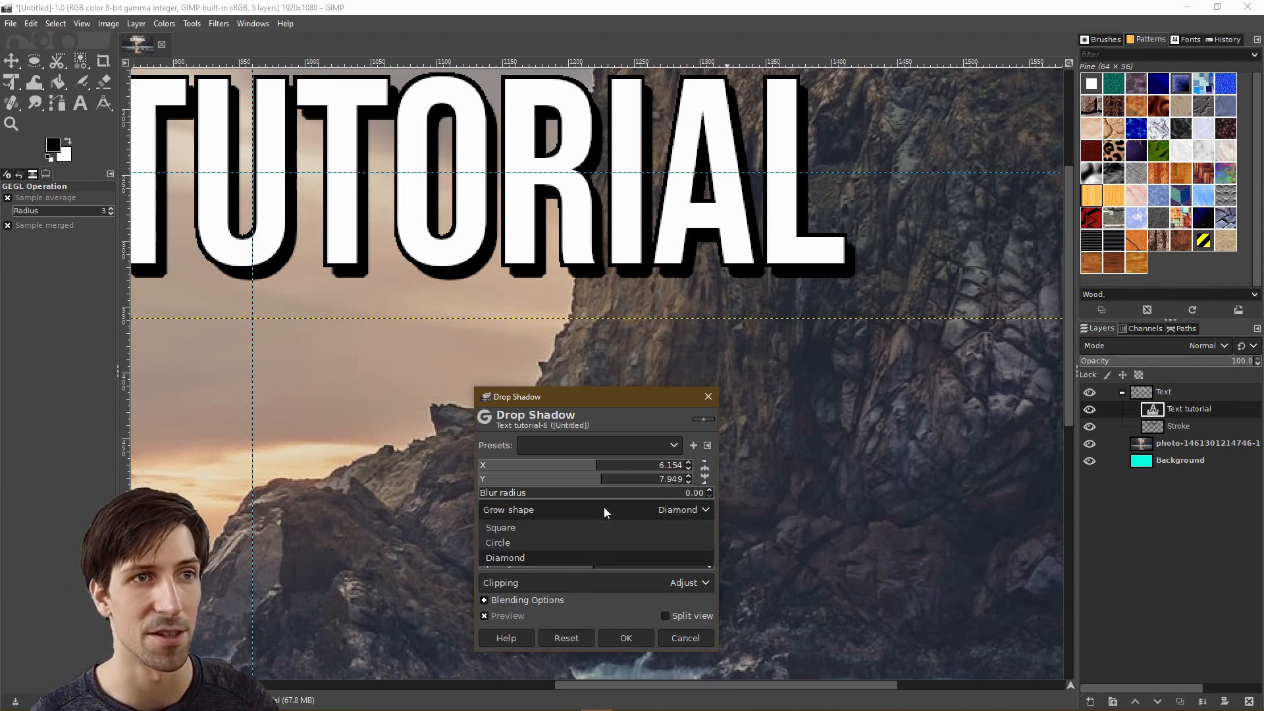
left_click(602, 508)
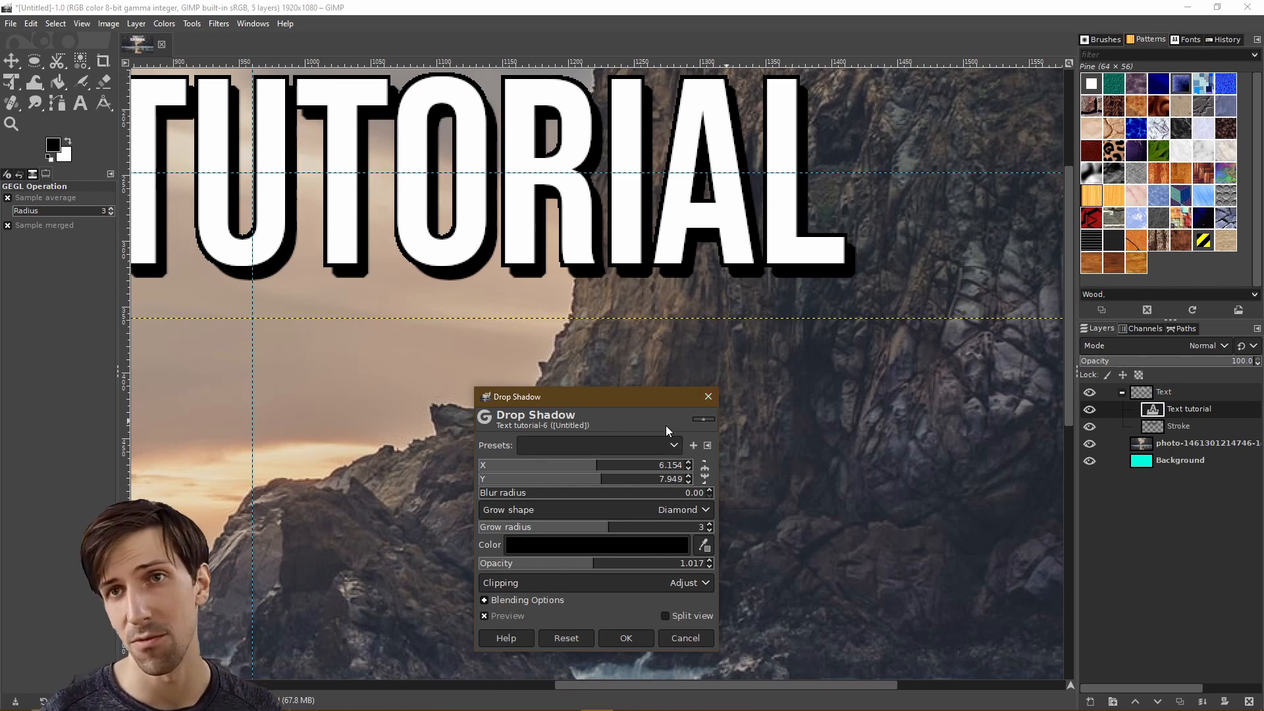
- Examine how Drop Shadow settings are saved as a named preset and view the preset list, leaving both unused
left_click(699, 443)
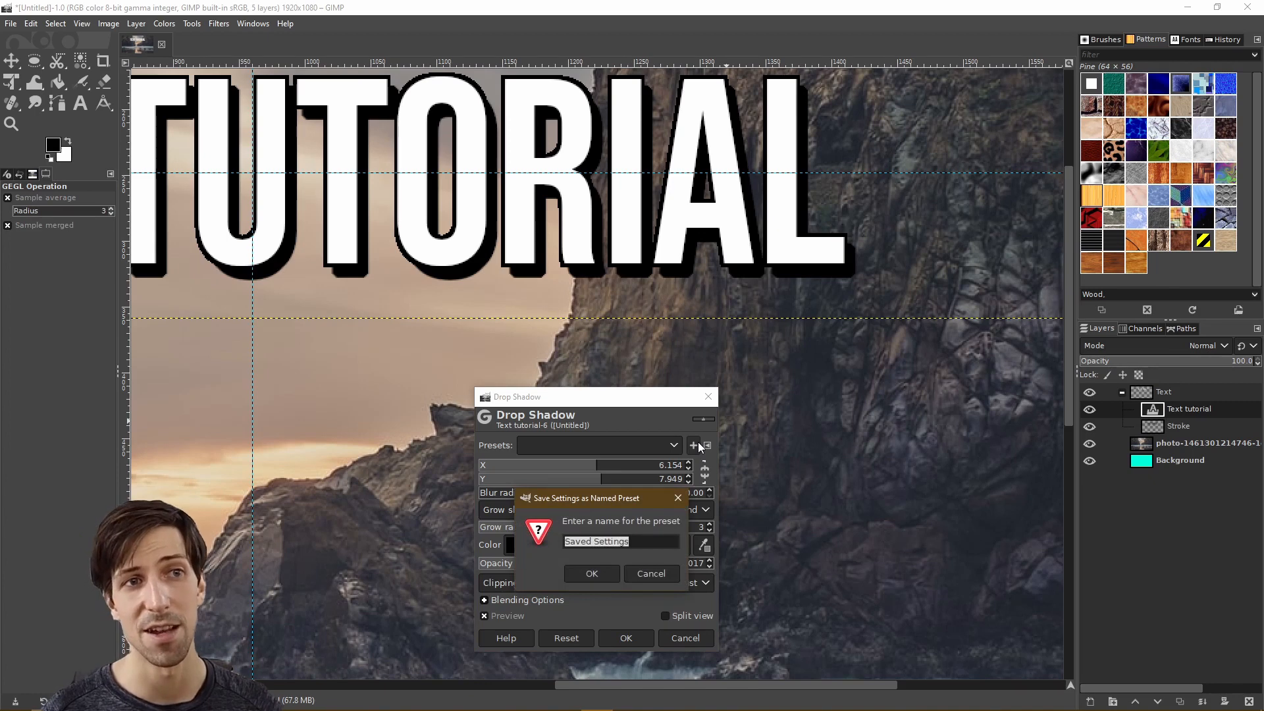
left_click(679, 570)
left_click(661, 445)
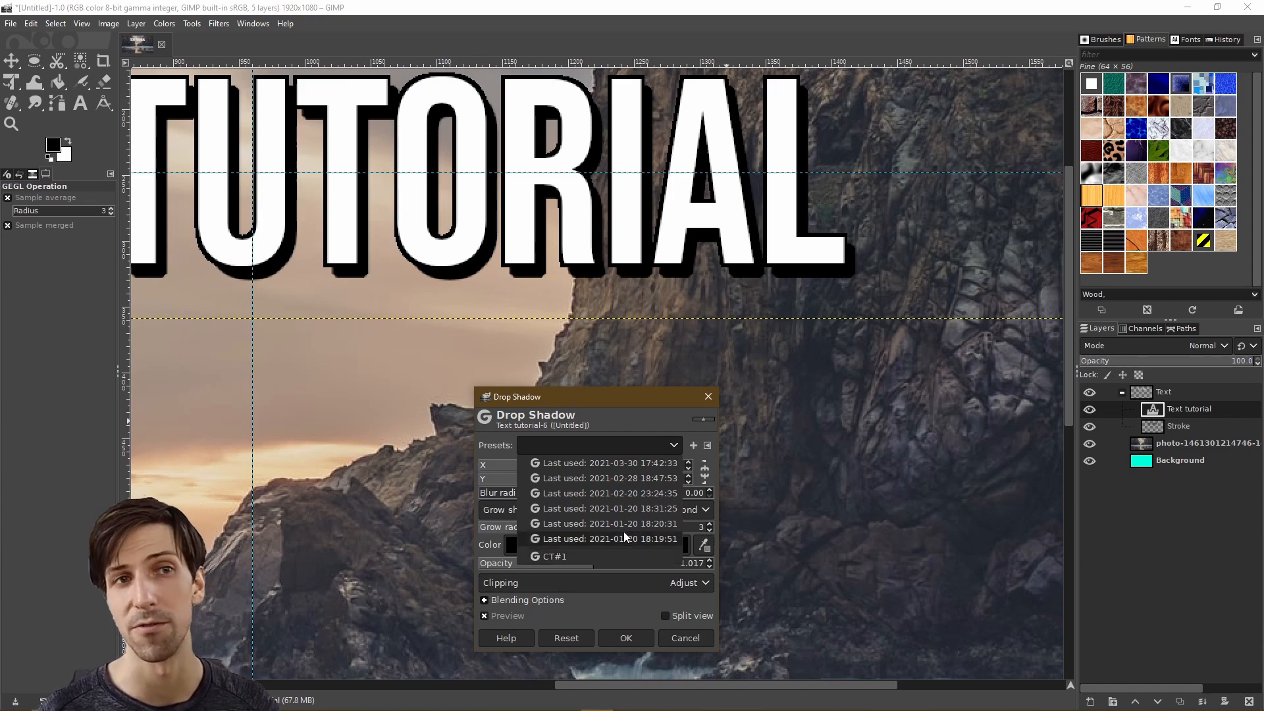
left_click(623, 444)
- Apply the drop shadow to the "Text tutorial" layer and check the whole title
left_click(626, 637)
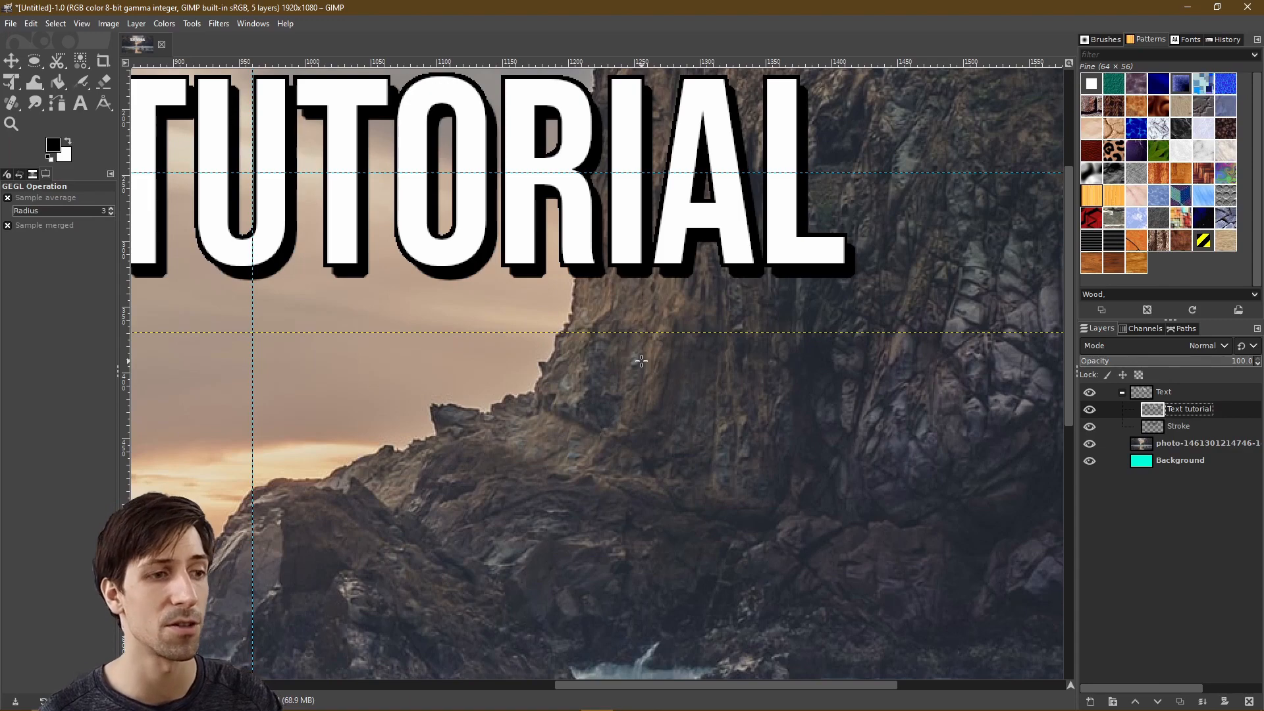
scroll(642, 361, "down", 1)
scroll(641, 361, "down", 1)
left_click_drag(609, 374, 751, 413)
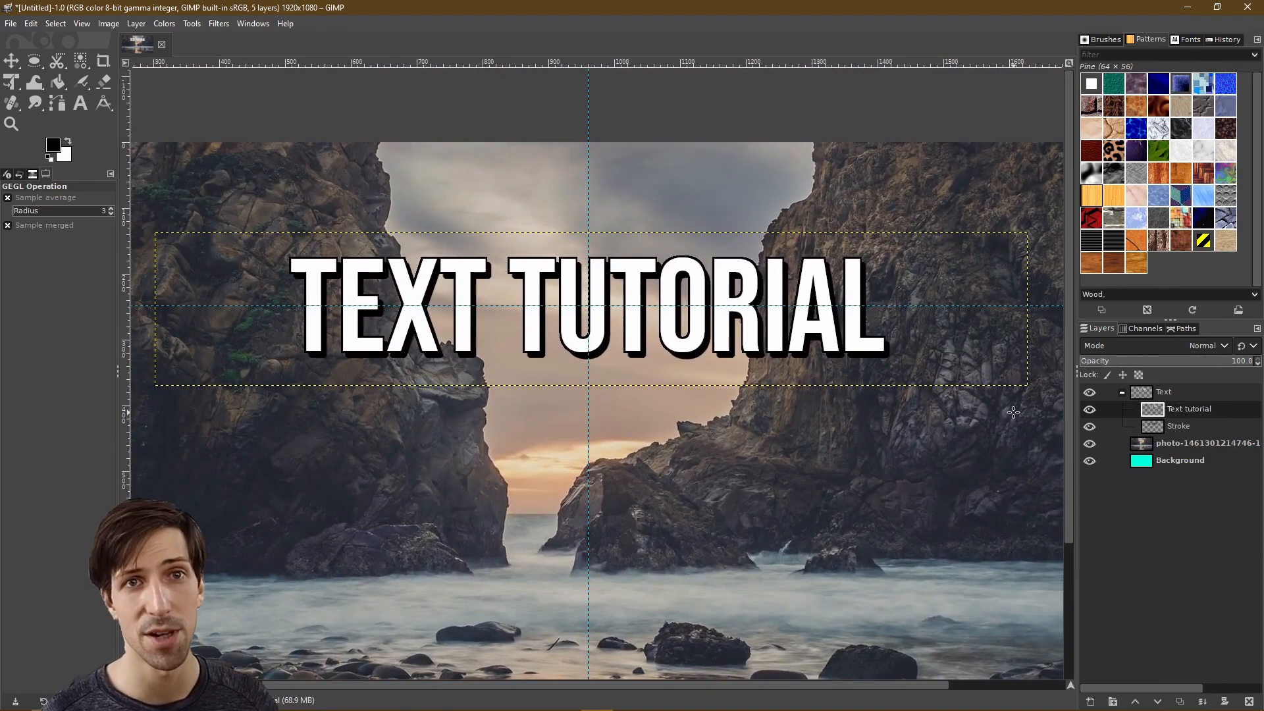
- Compare the shadowed title with the "Stroke" layer hidden and shown, leaving the layer visible with the whole image in view
left_click(1092, 423)
left_click(1093, 423)
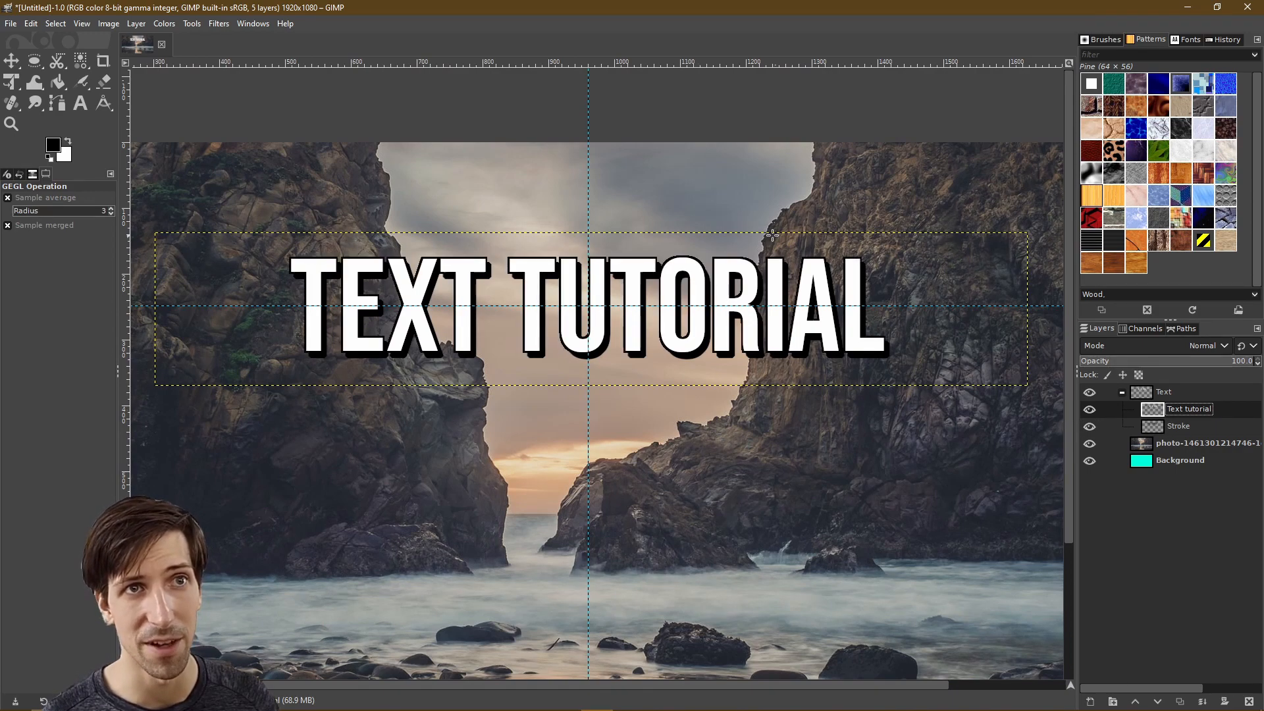
left_click(1090, 426)
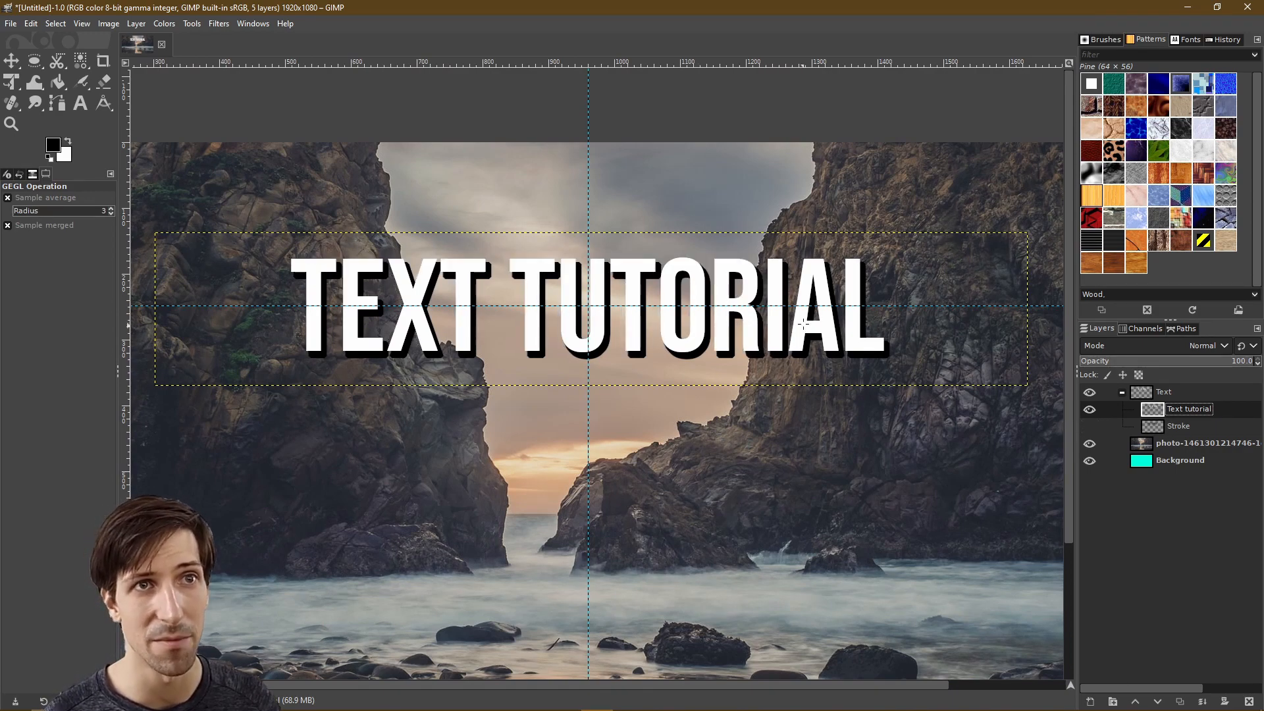
scroll(838, 281, "up", 2, "ctrl")
scroll(838, 282, "up", 2, "ctrl")
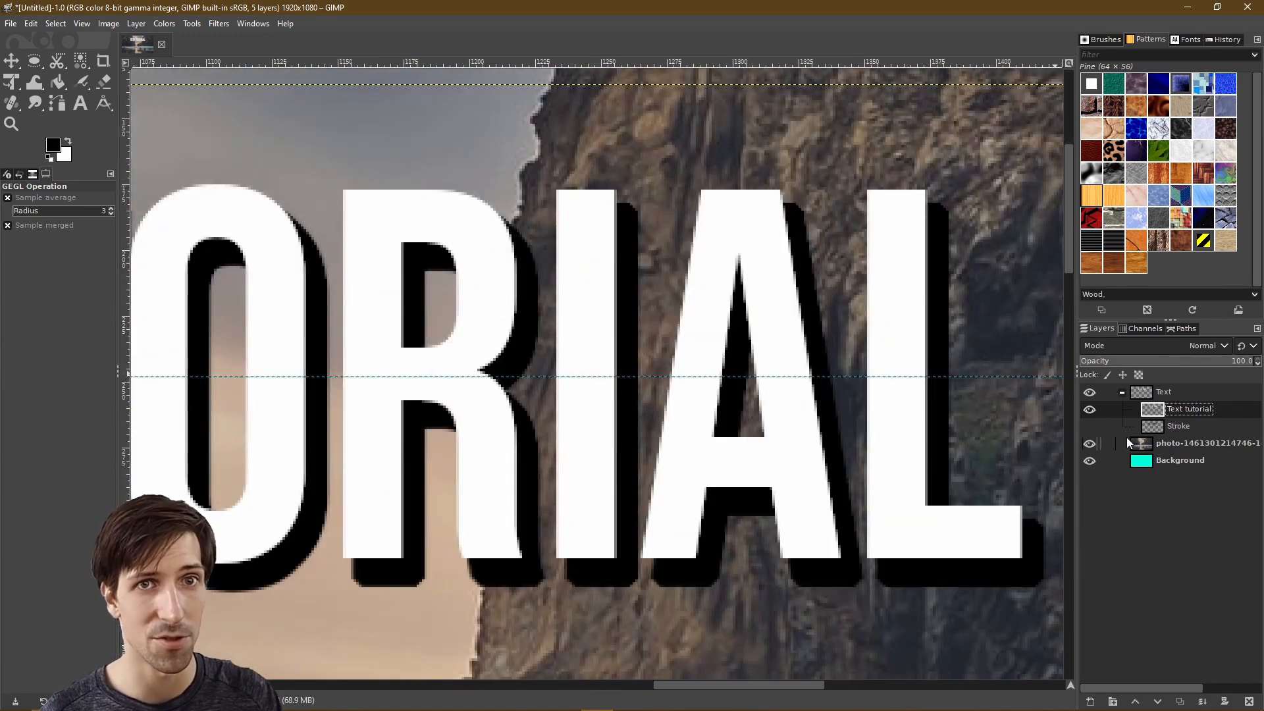
left_click(1090, 426)
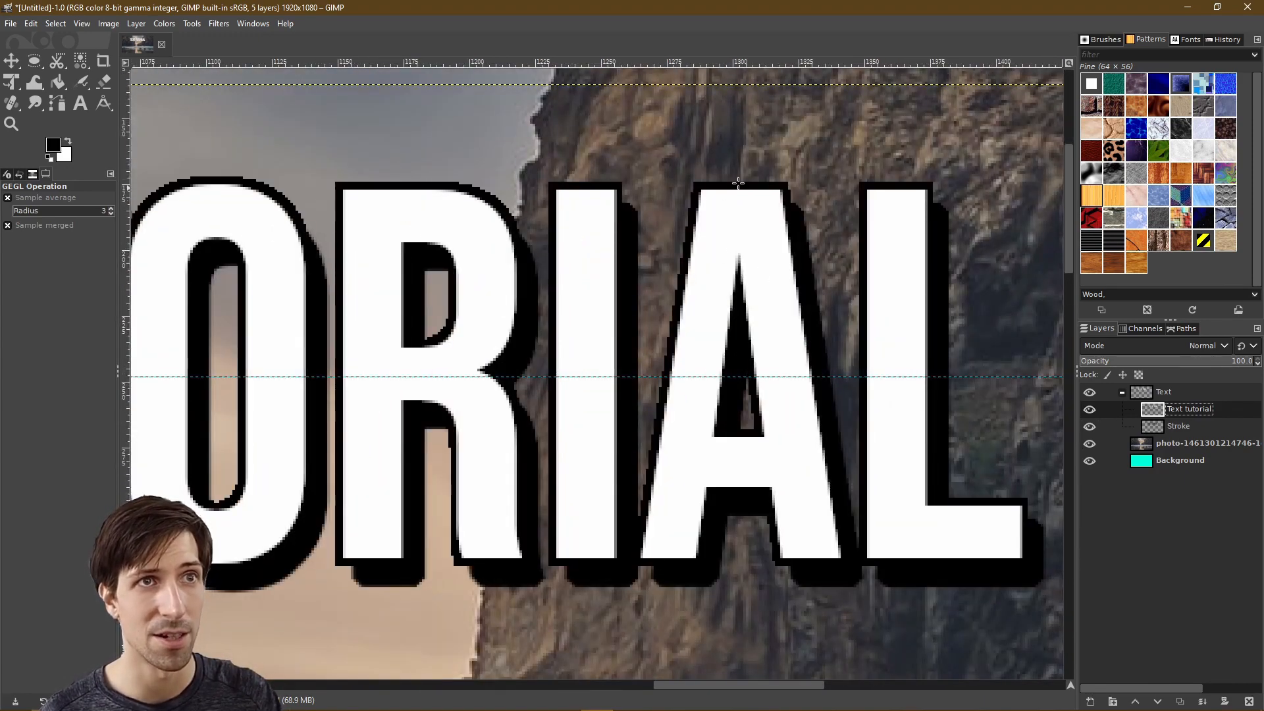
left_click(1090, 426)
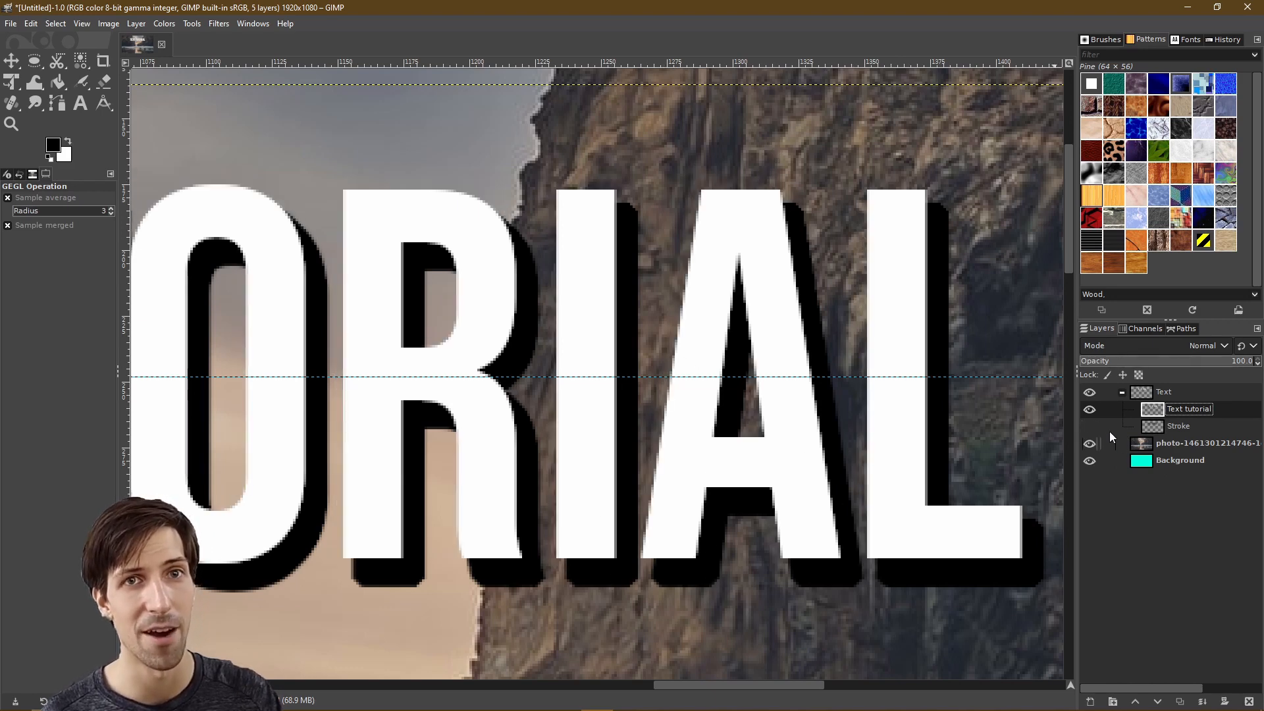
left_click(1090, 426)
key("shift+ctrl+j")
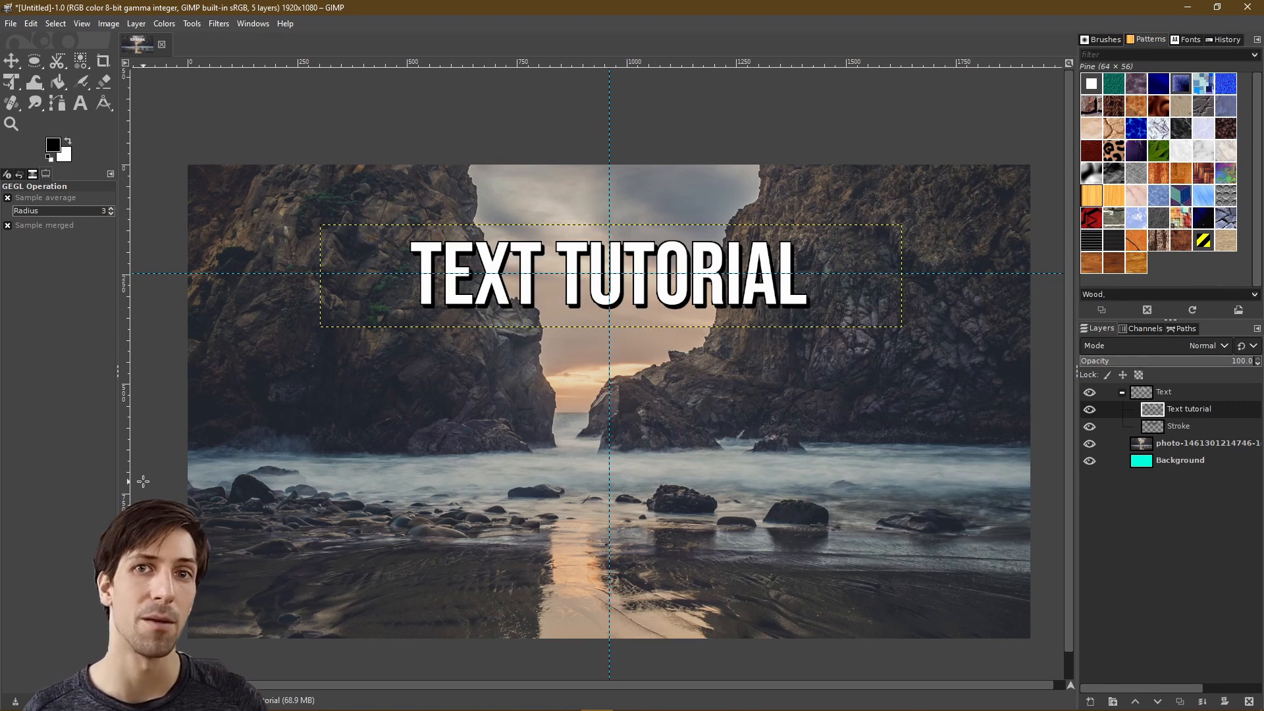